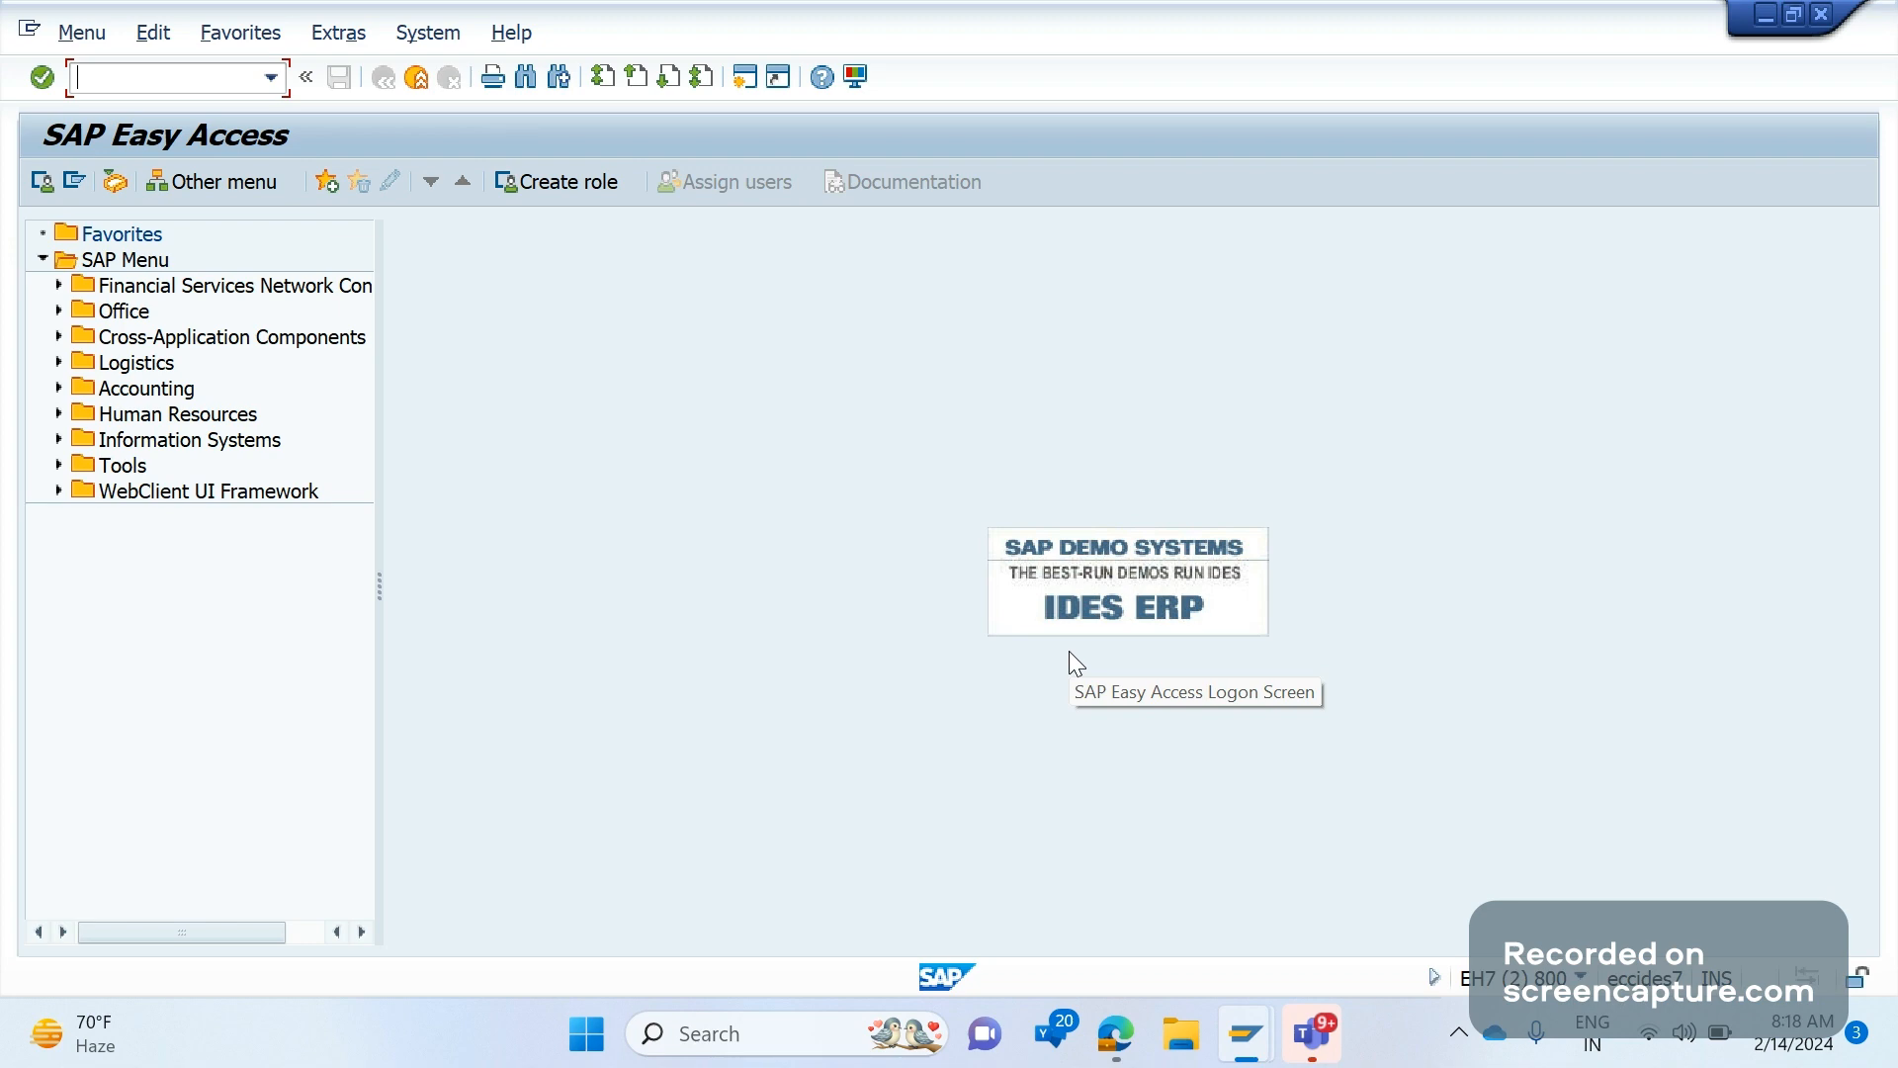
- Start transaction VA01 and continue with order type RO to the rush order overview
{"action": "left_click", "coordinate": [1245, 1029]}
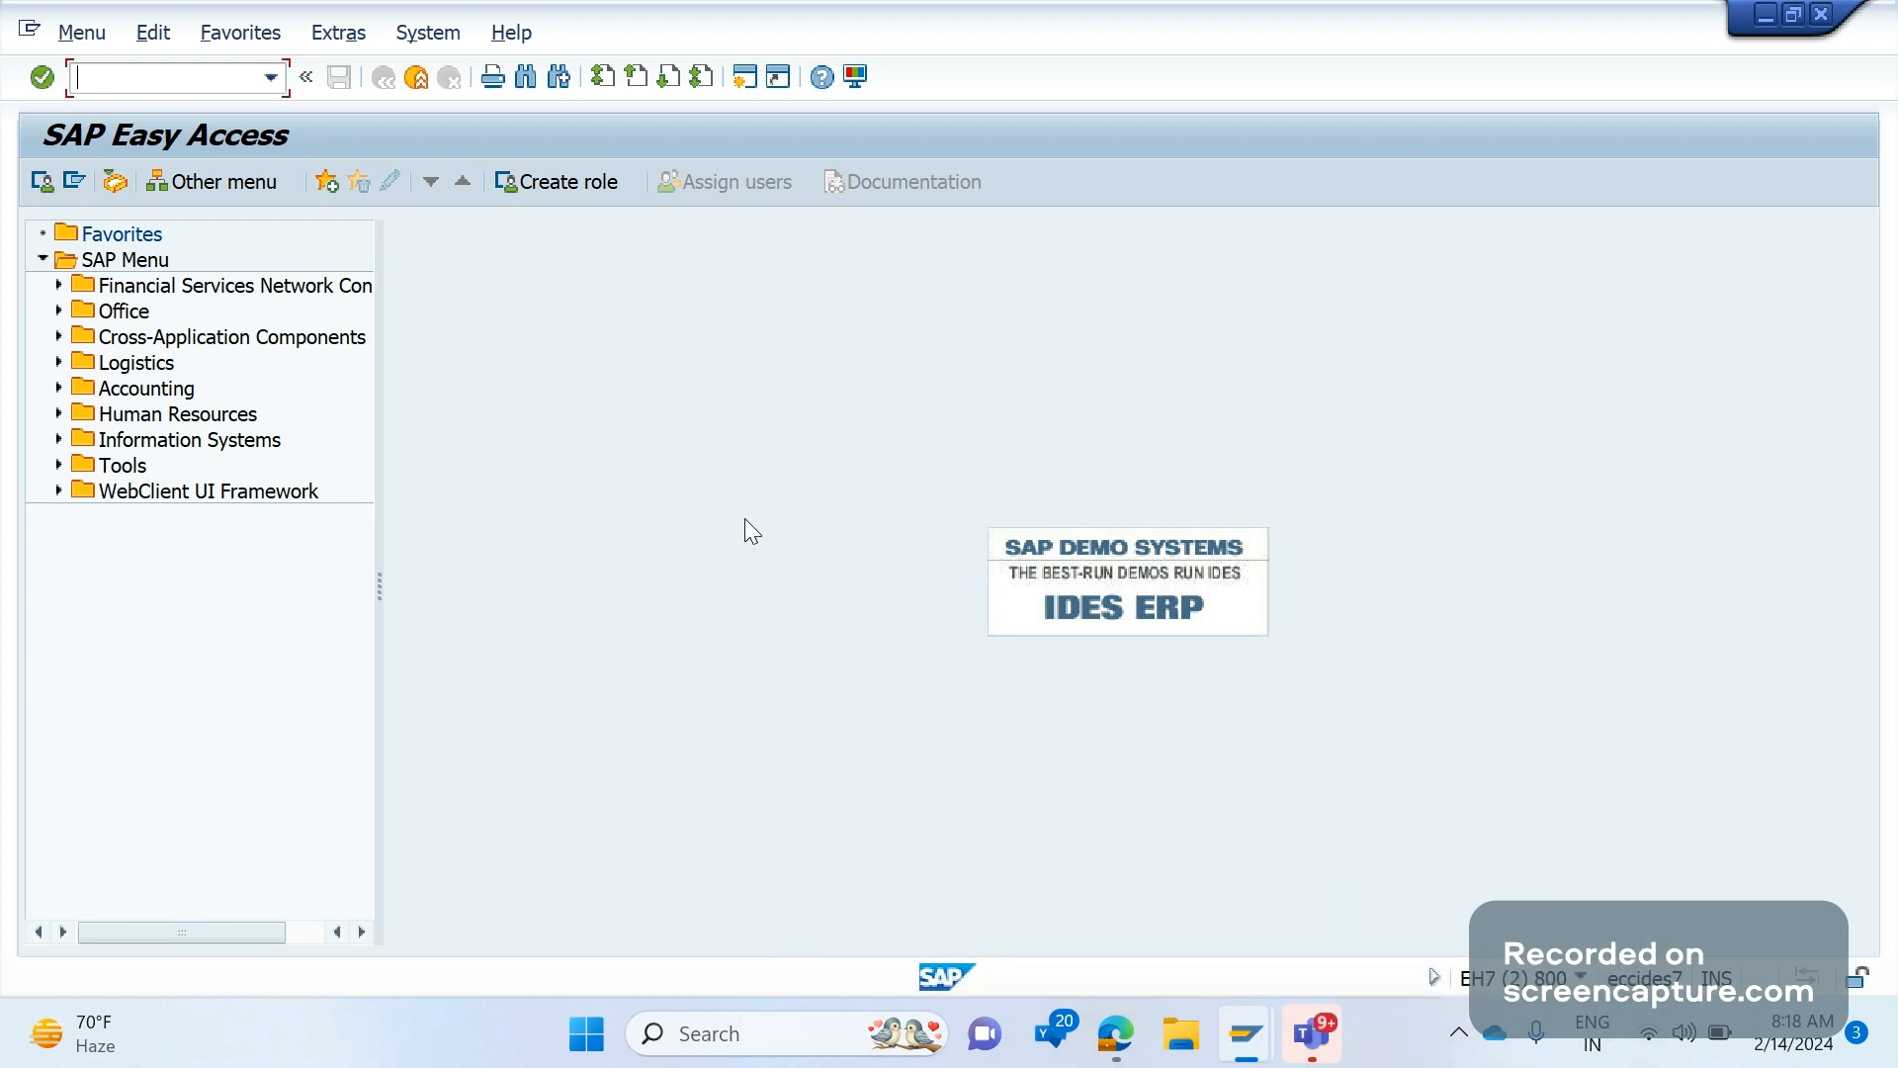
{"action": "type", "text": "/NVA"}
{"action": "key", "text": "Return"}
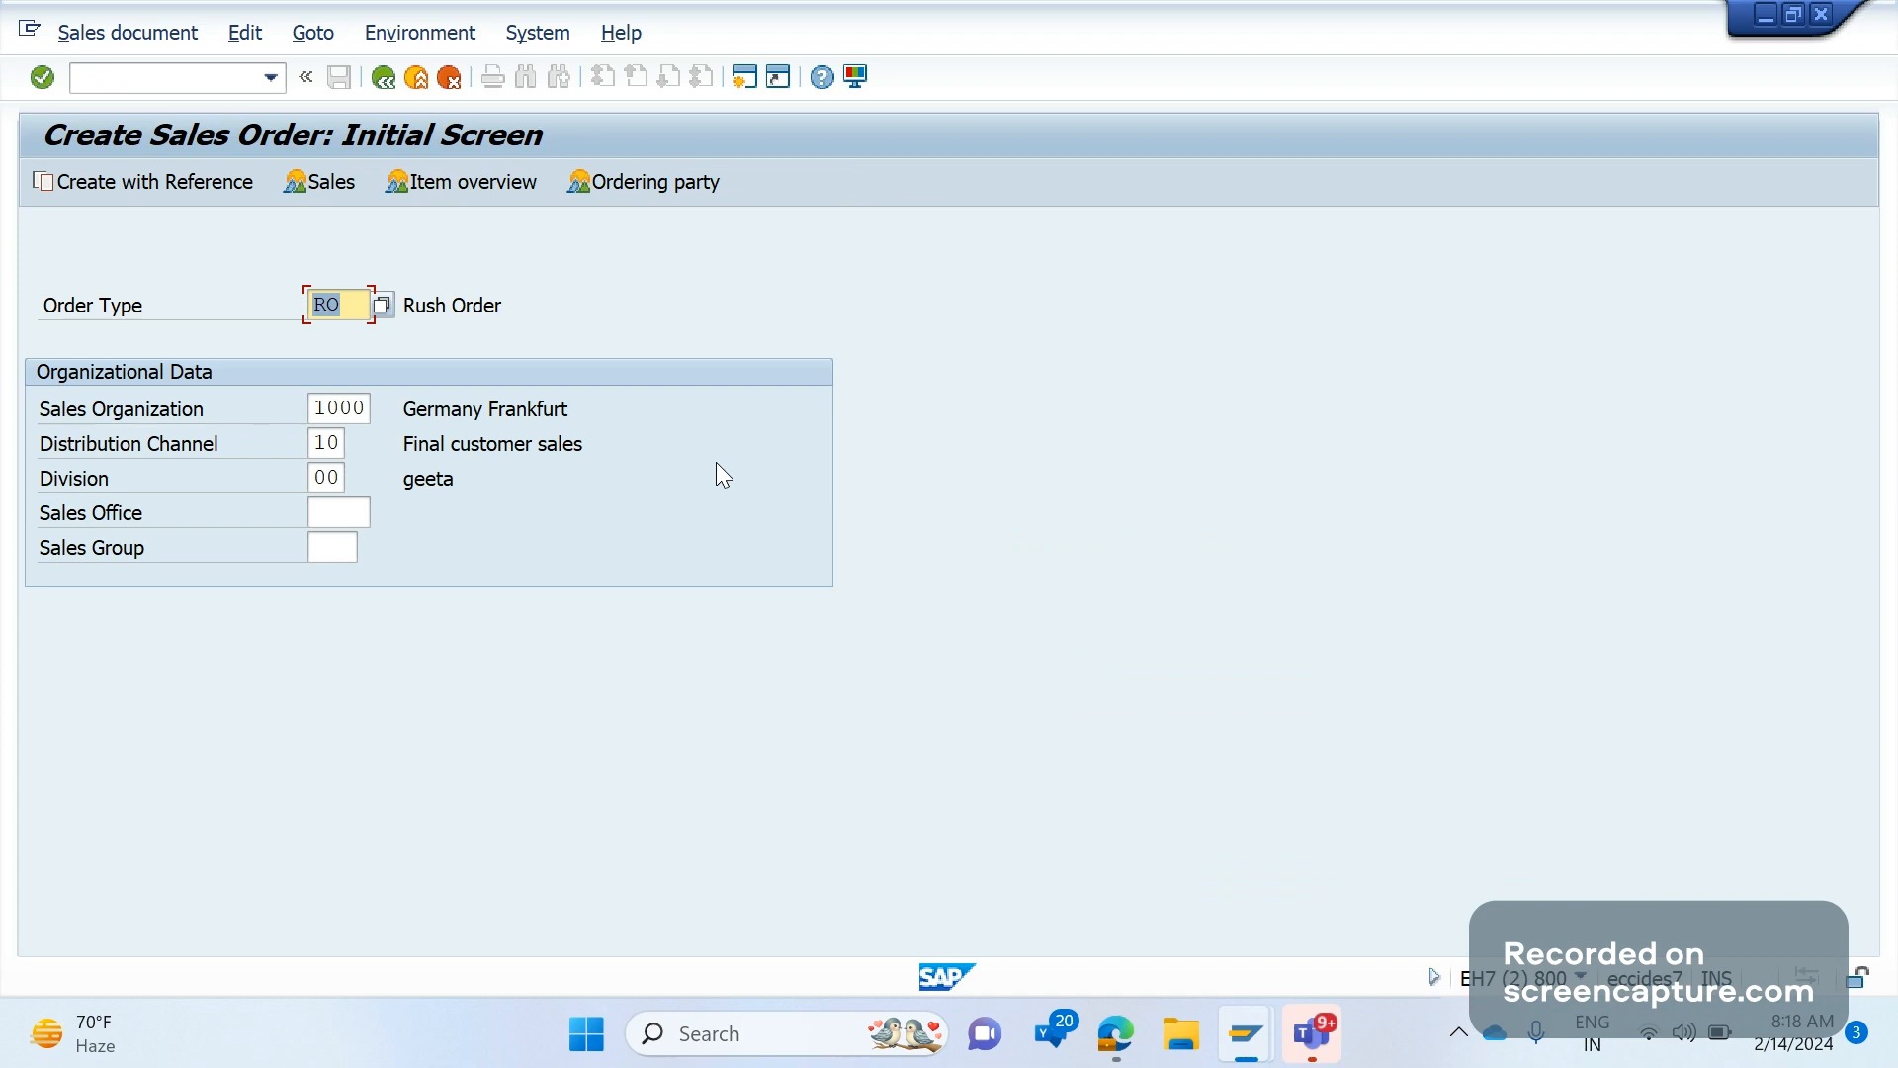
{"action": "key", "text": "Return"}
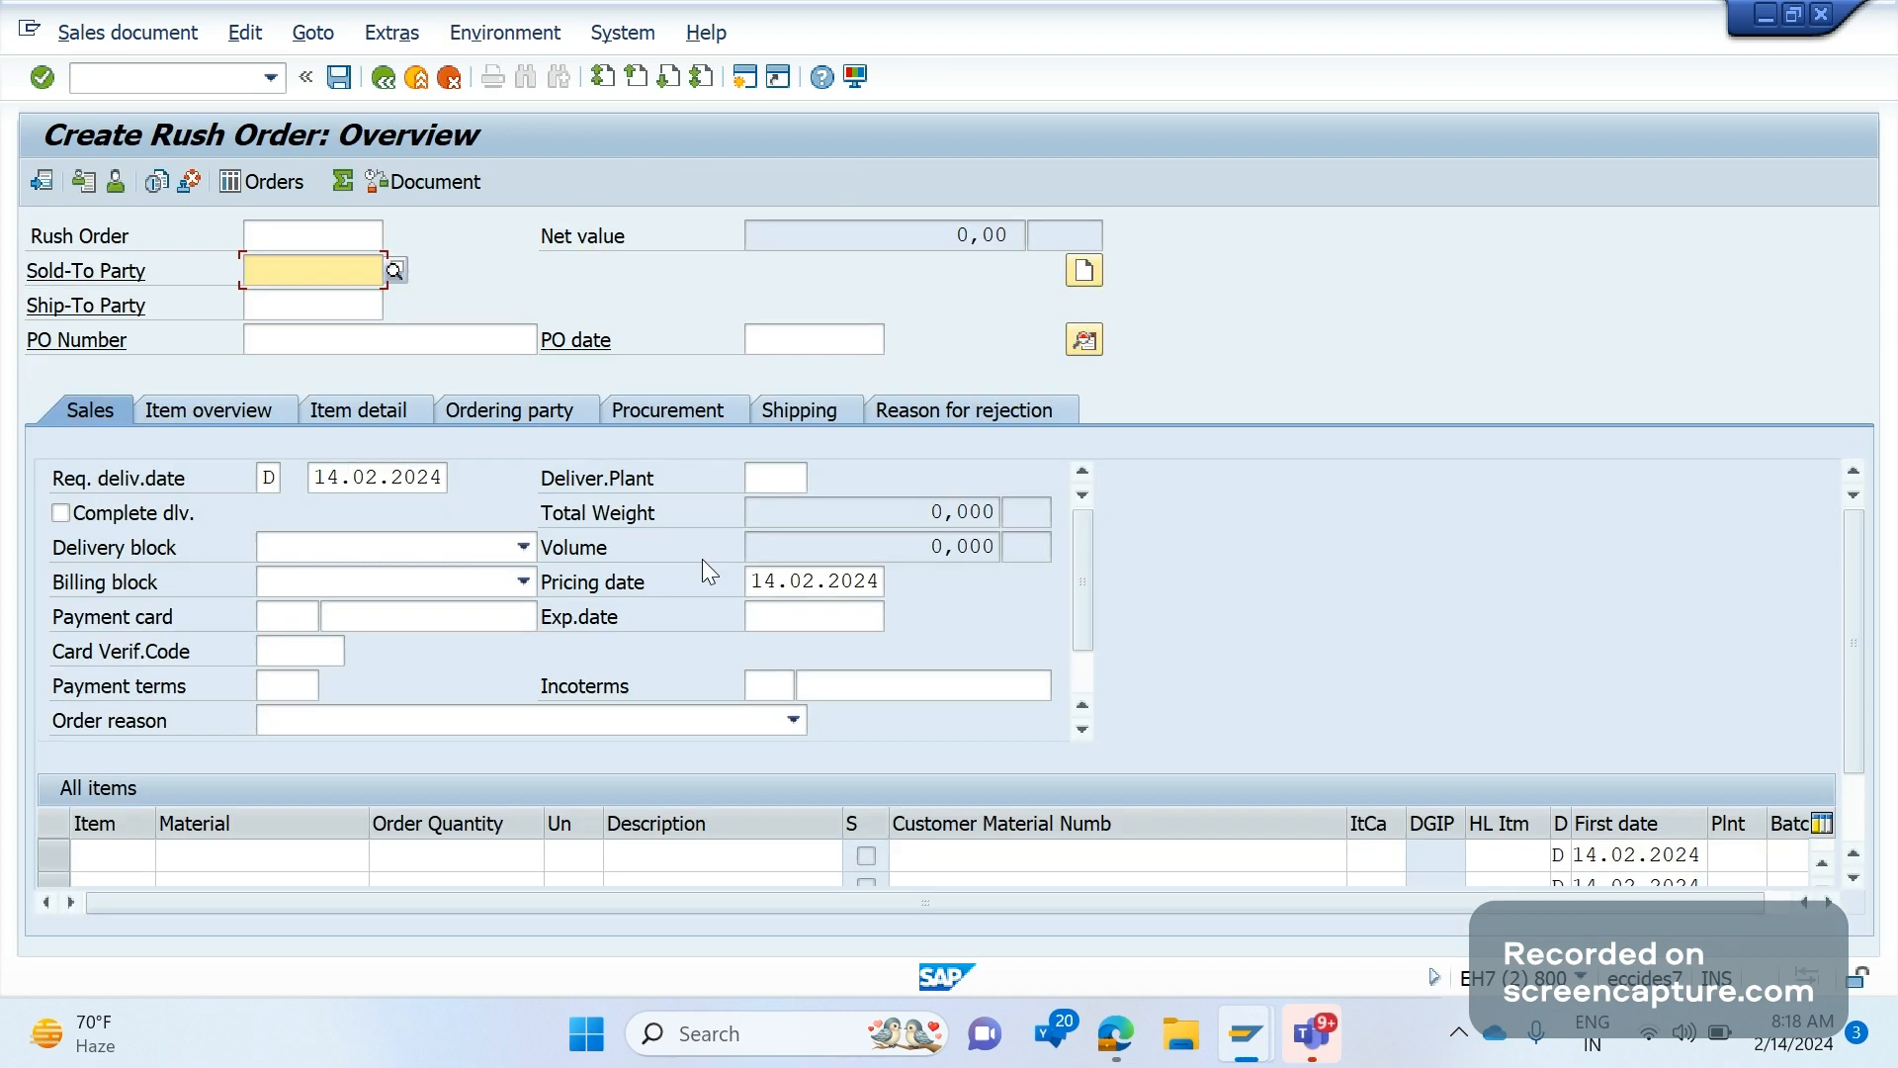
- Enter the customer number as sold-to and ship-to party, accept unloading point Tor A1, and leave the PO number empty
{"action": "key", "text": "Down"}
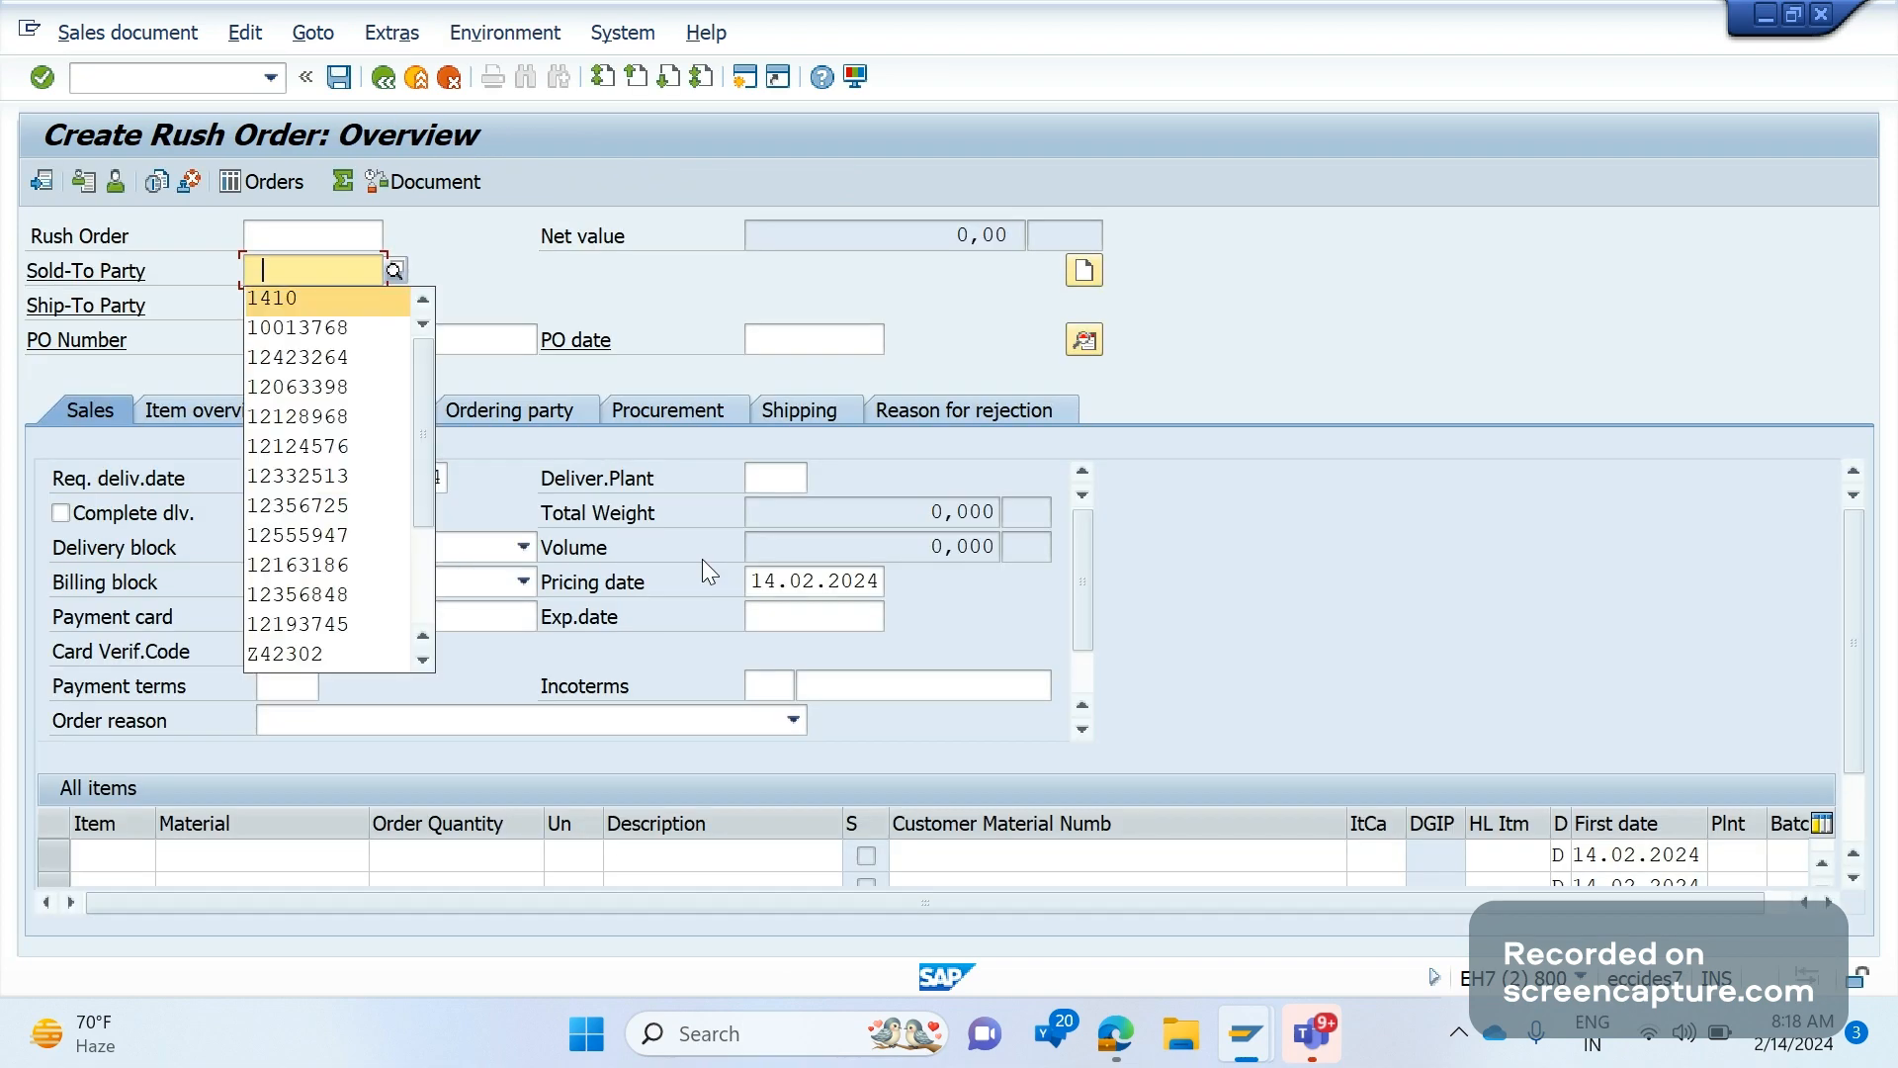
{"action": "key", "text": "Return"}
{"action": "key", "text": "Return"}
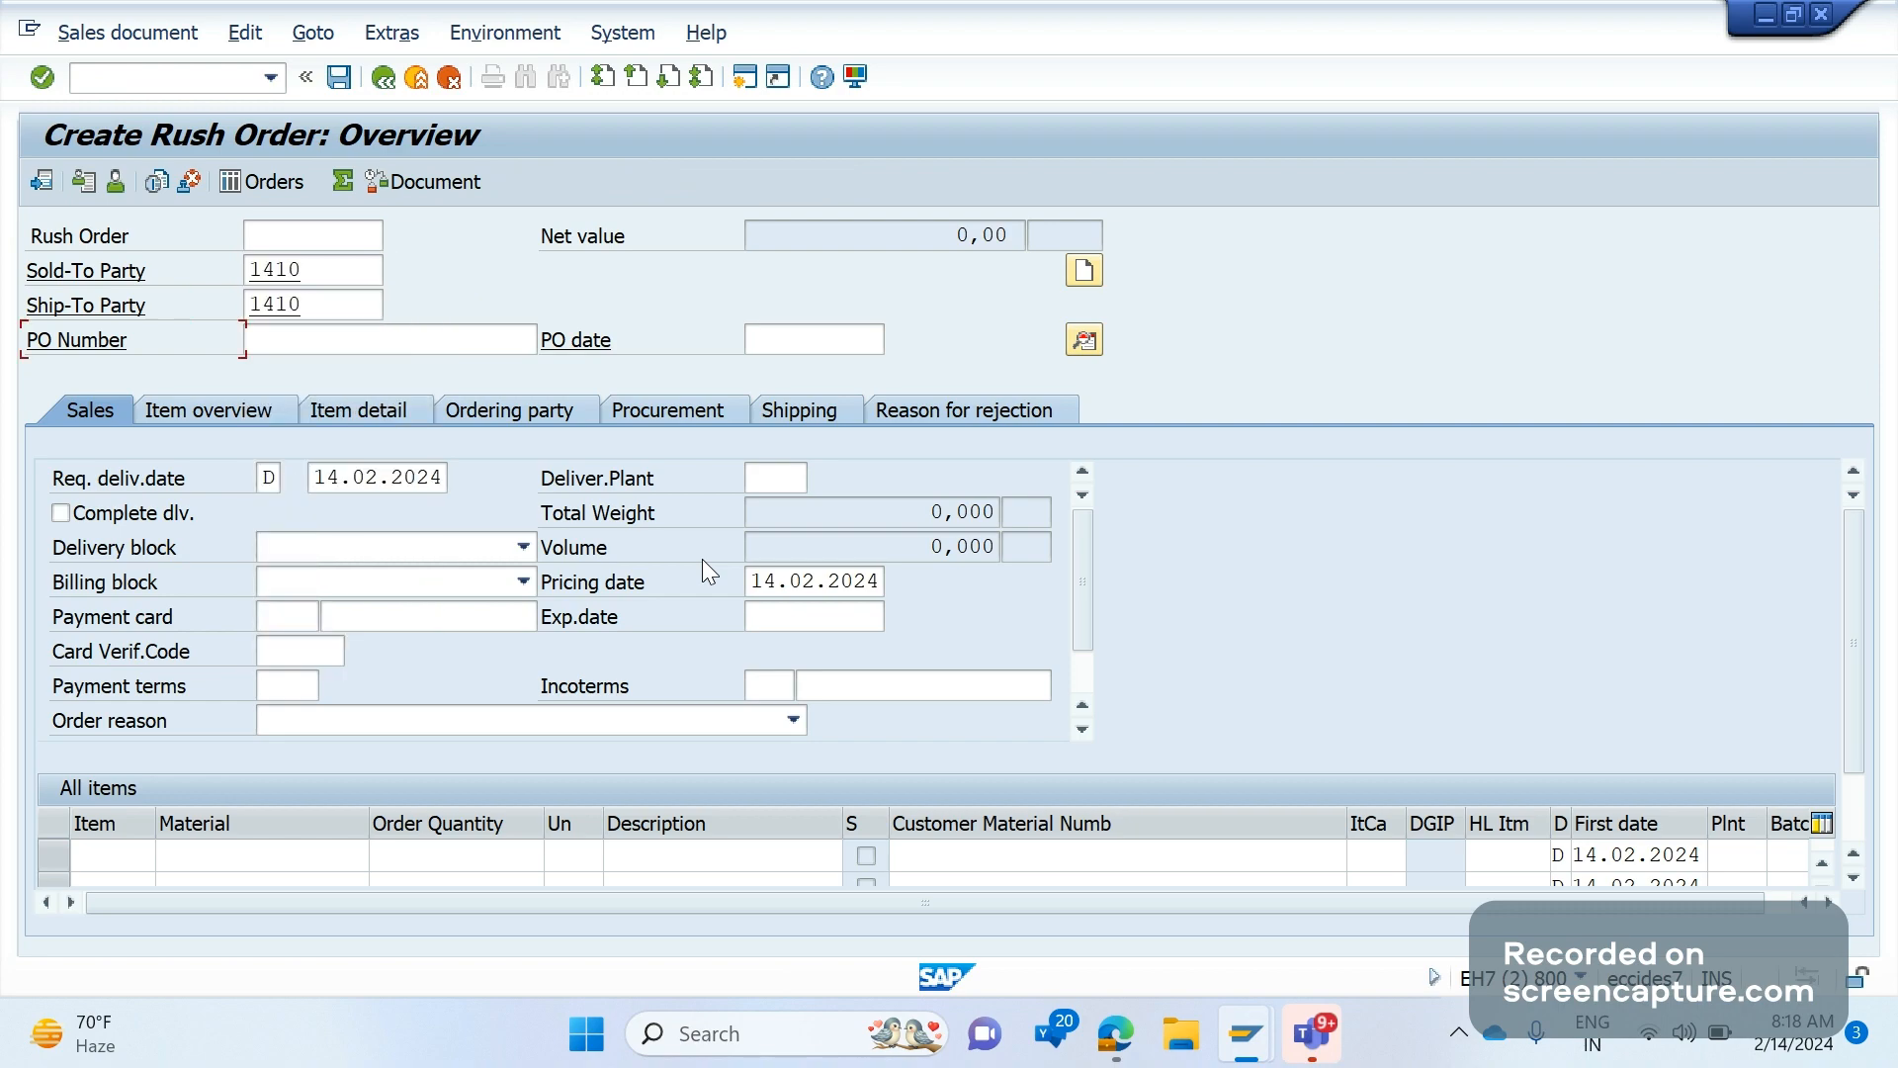
{"action": "key", "text": "Return"}
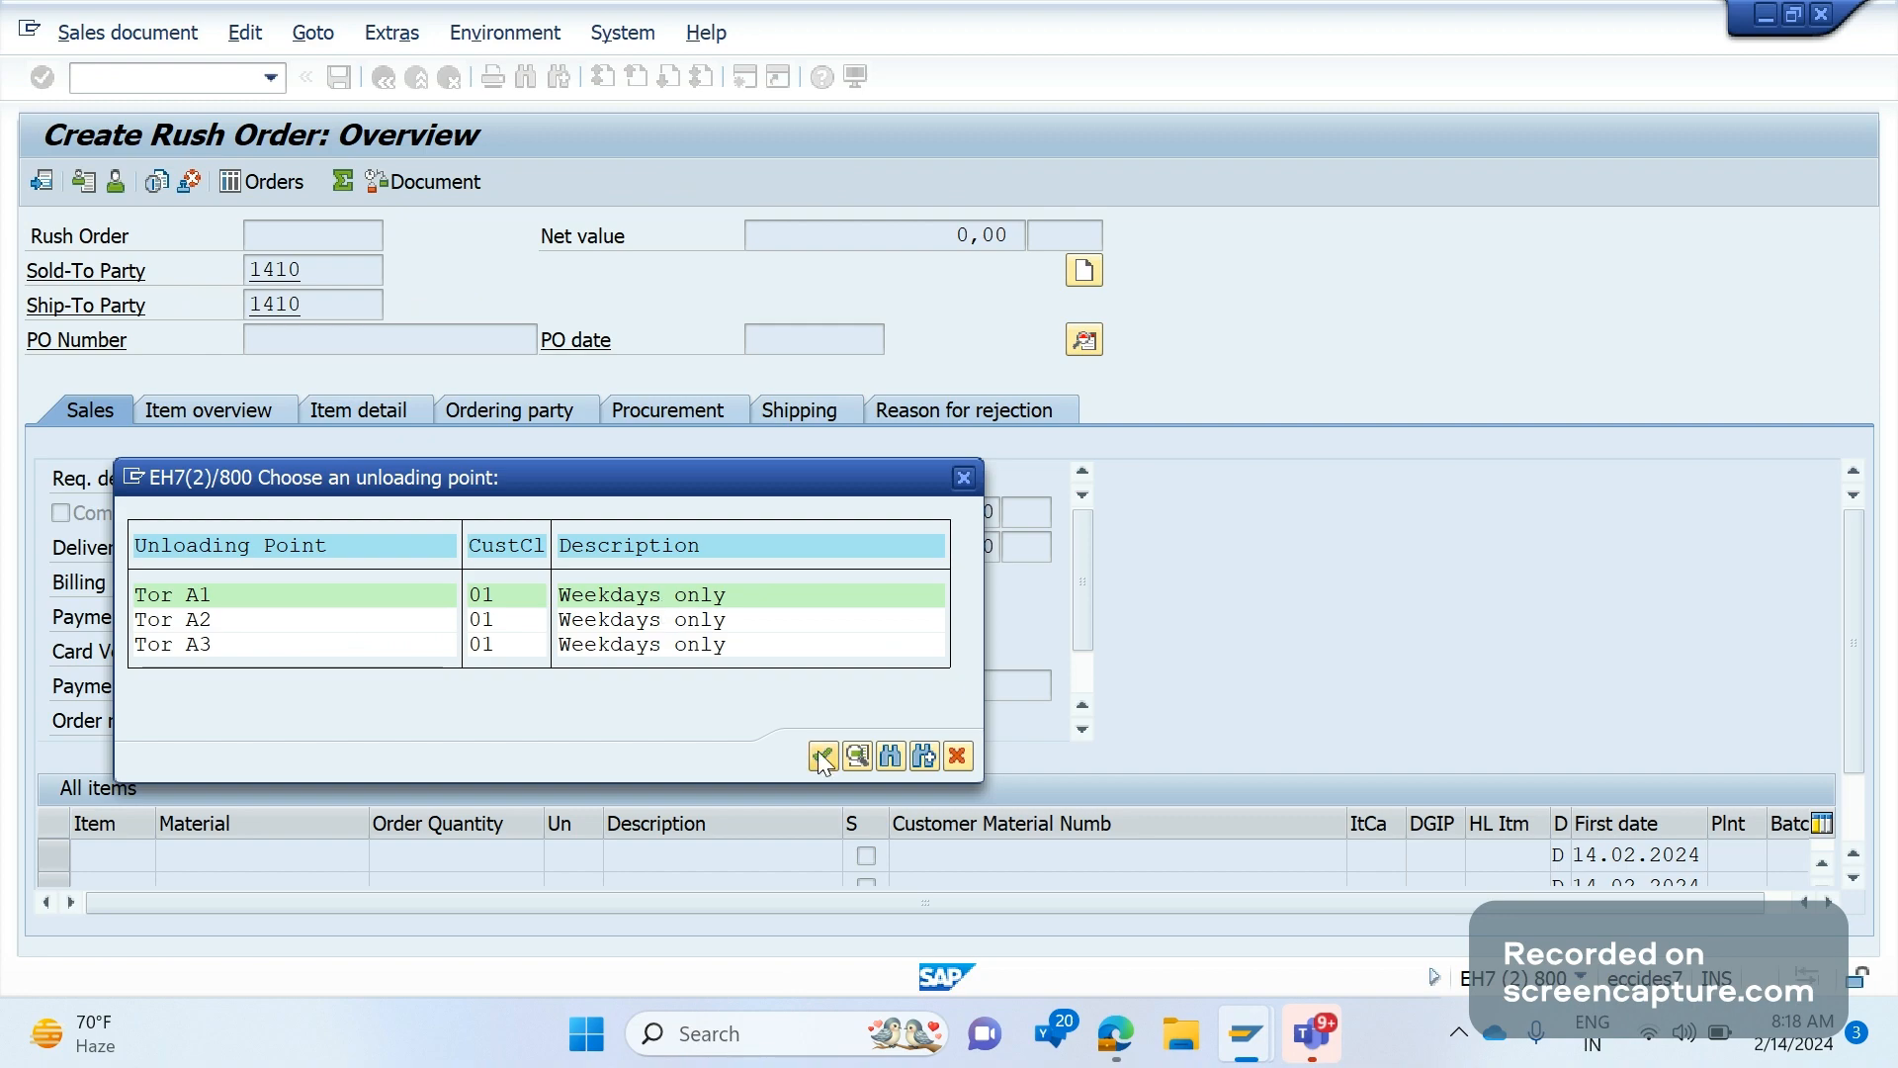
{"action": "left_click", "coordinate": [822, 757]}
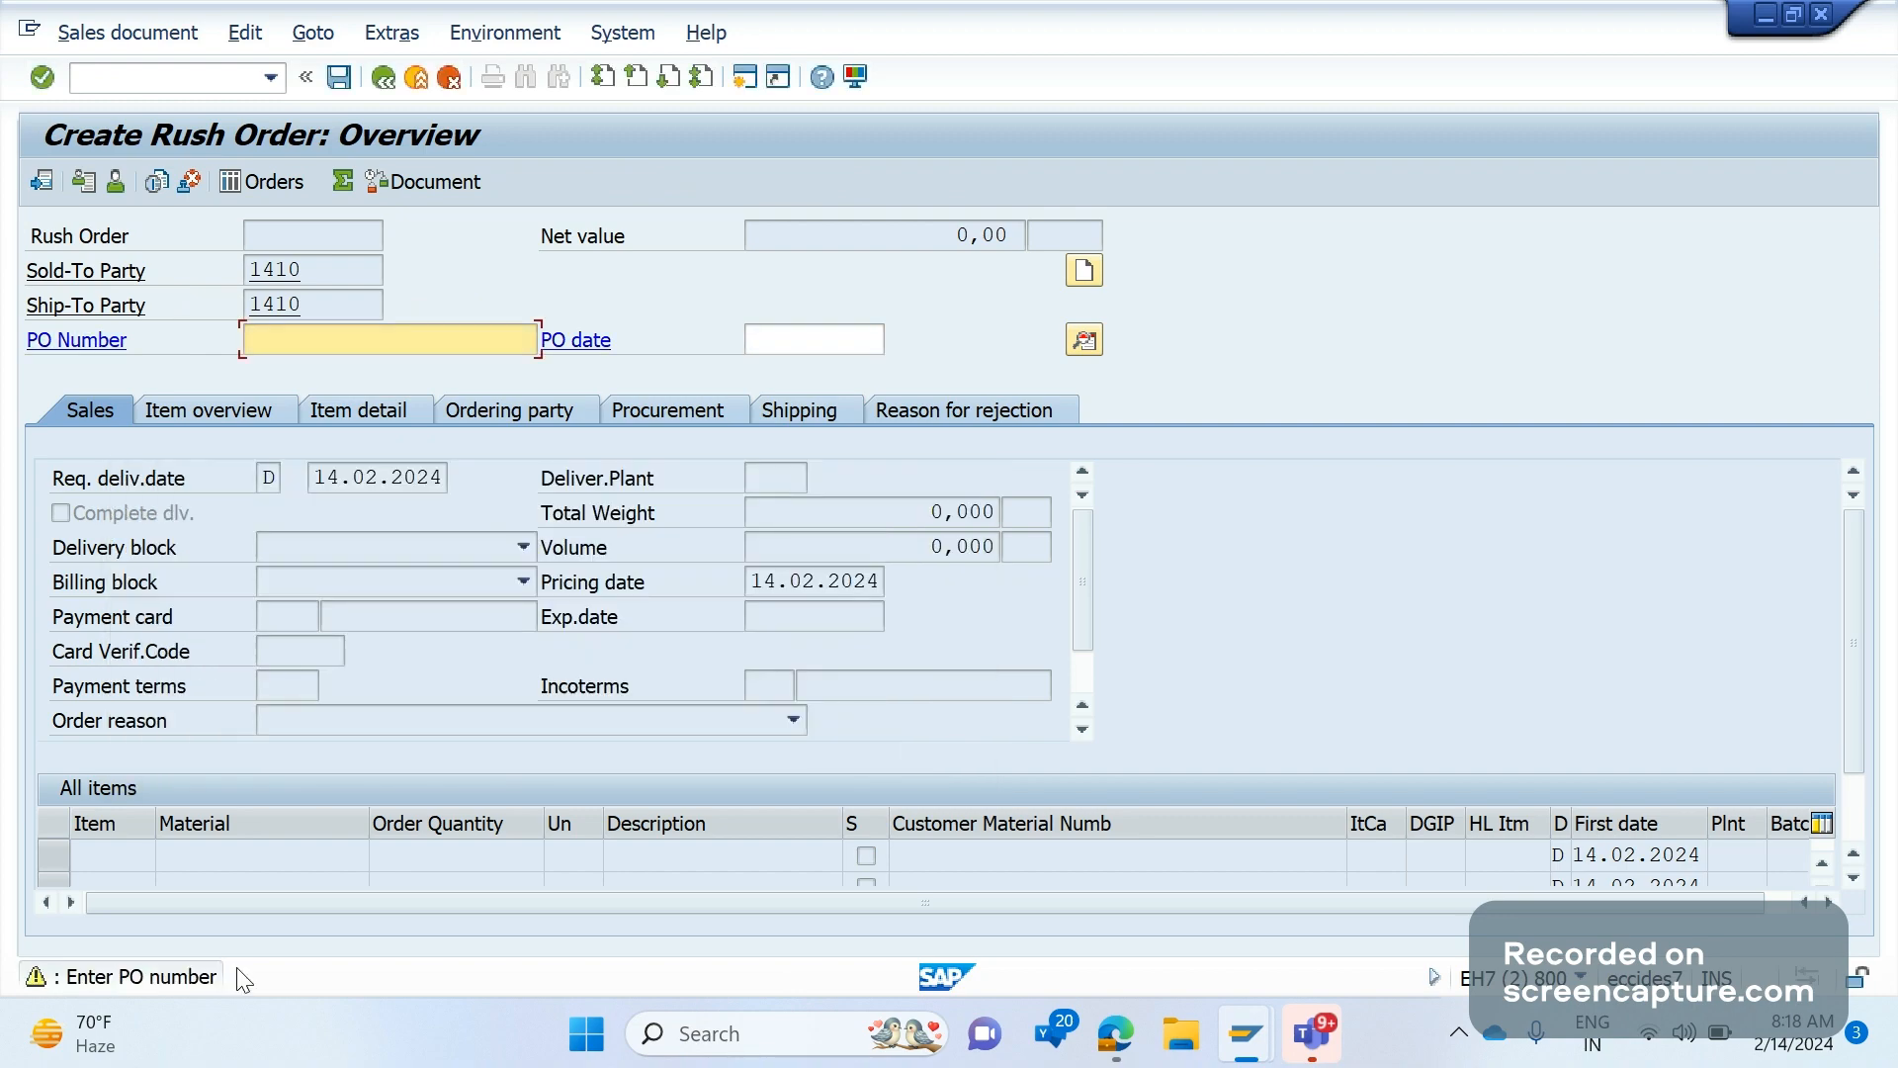
{"action": "mouse_move", "coordinate": [176, 1002]}
{"action": "key", "text": "Return"}
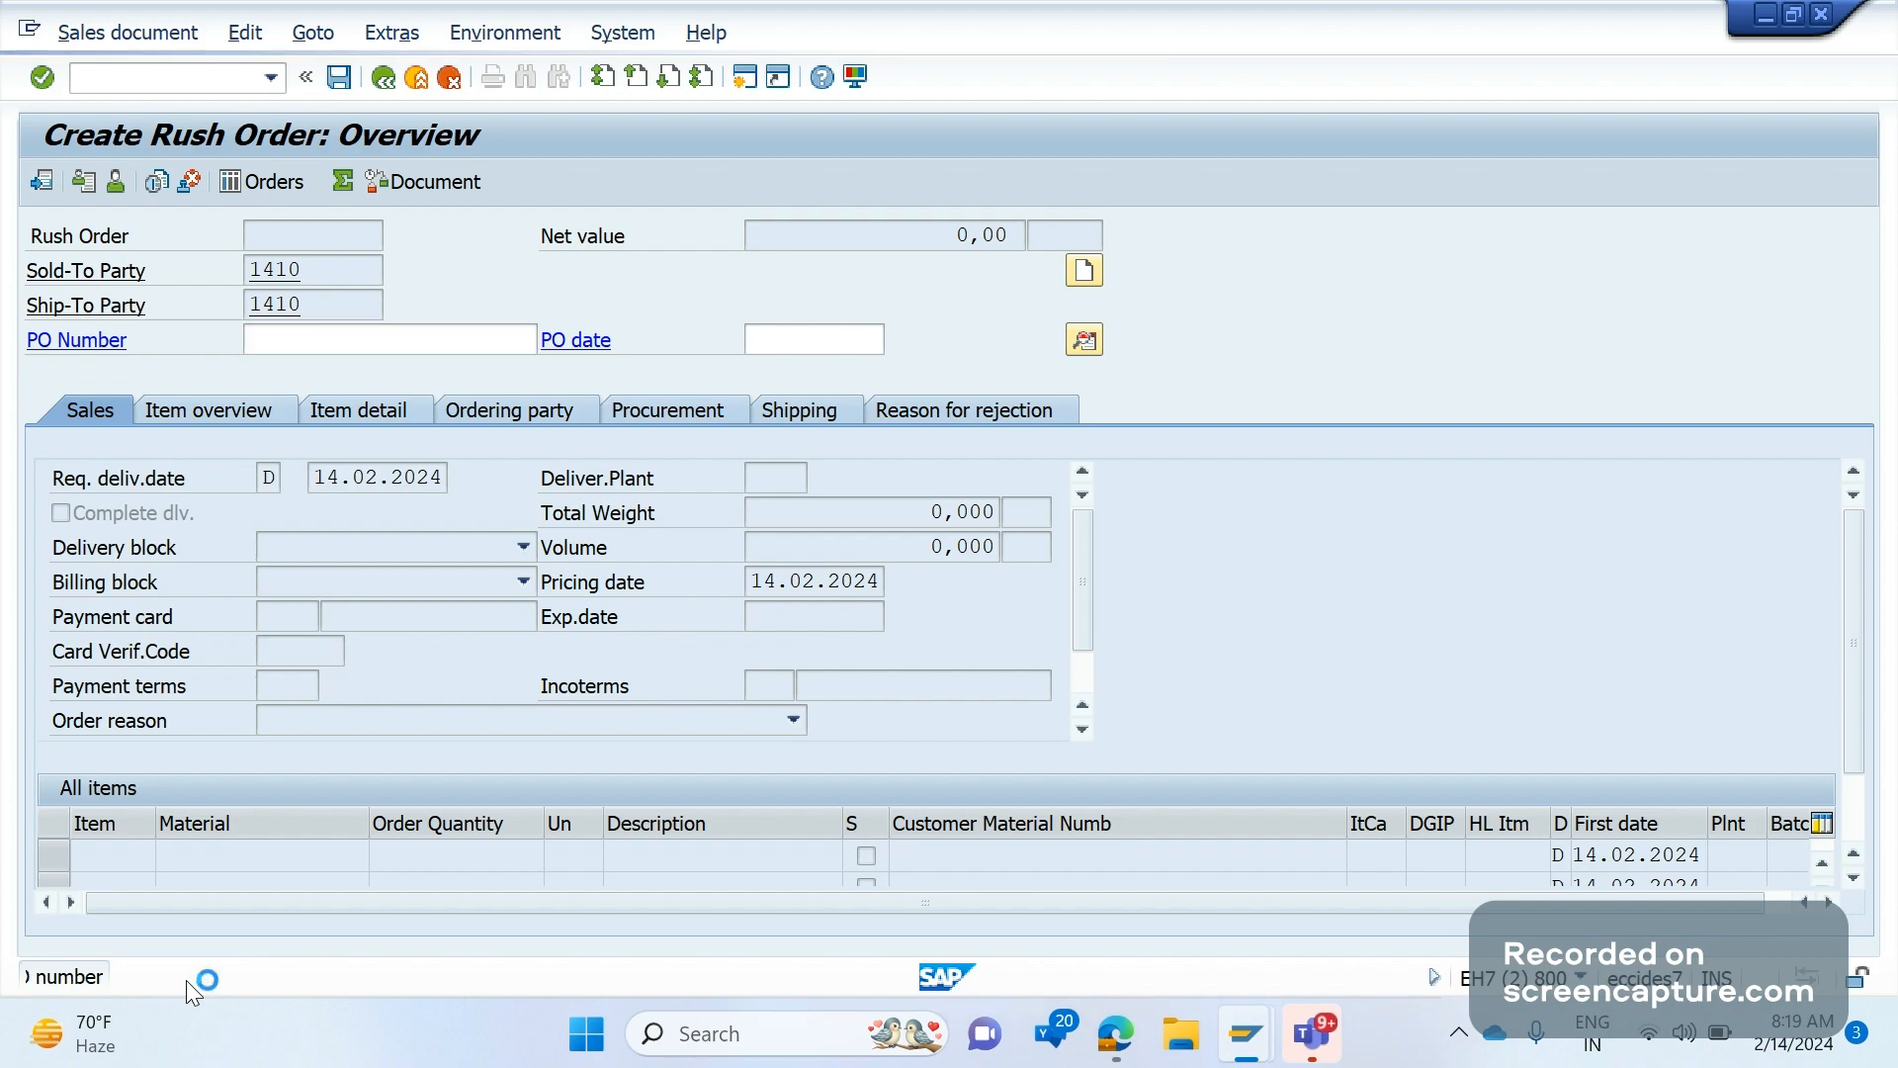
- Examine the long text and technical information of the PO number warning for its application area and message number
{"action": "double_click", "coordinate": [186, 981]}
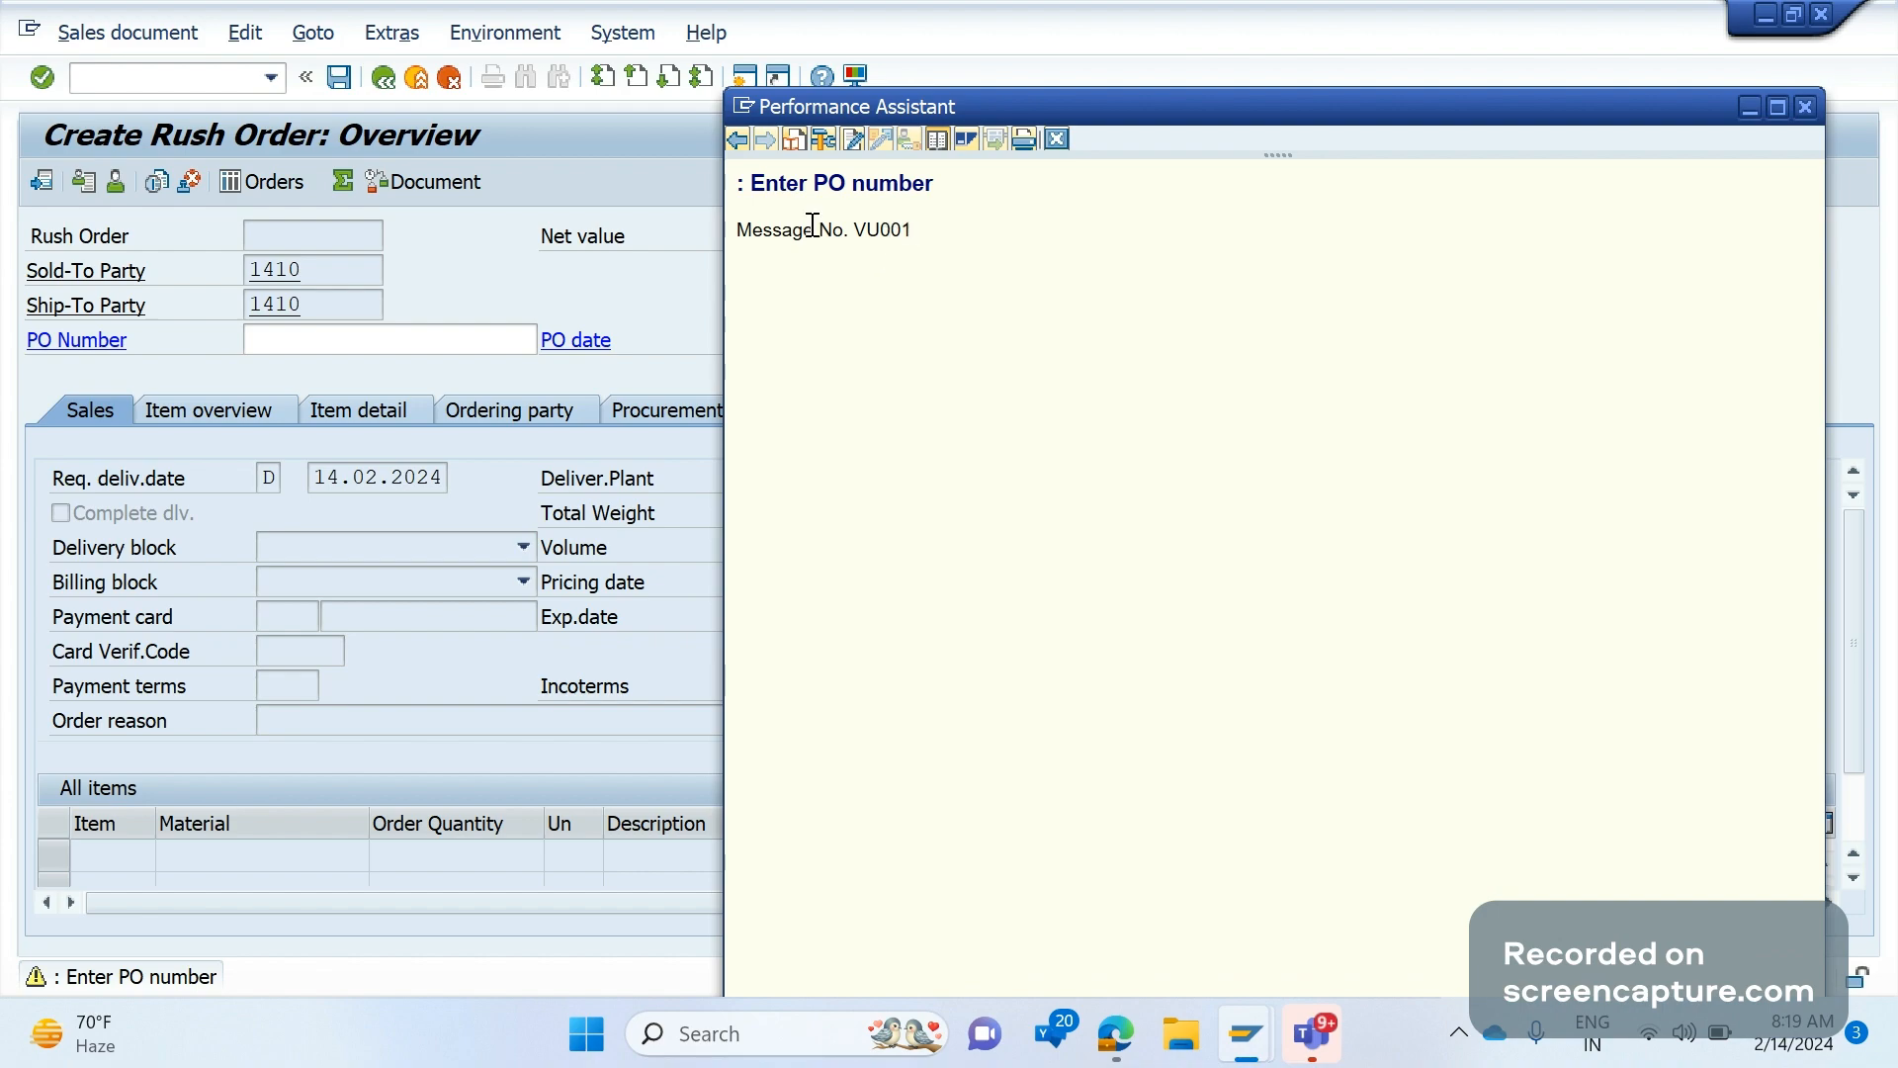
{"action": "left_click", "coordinate": [821, 144]}
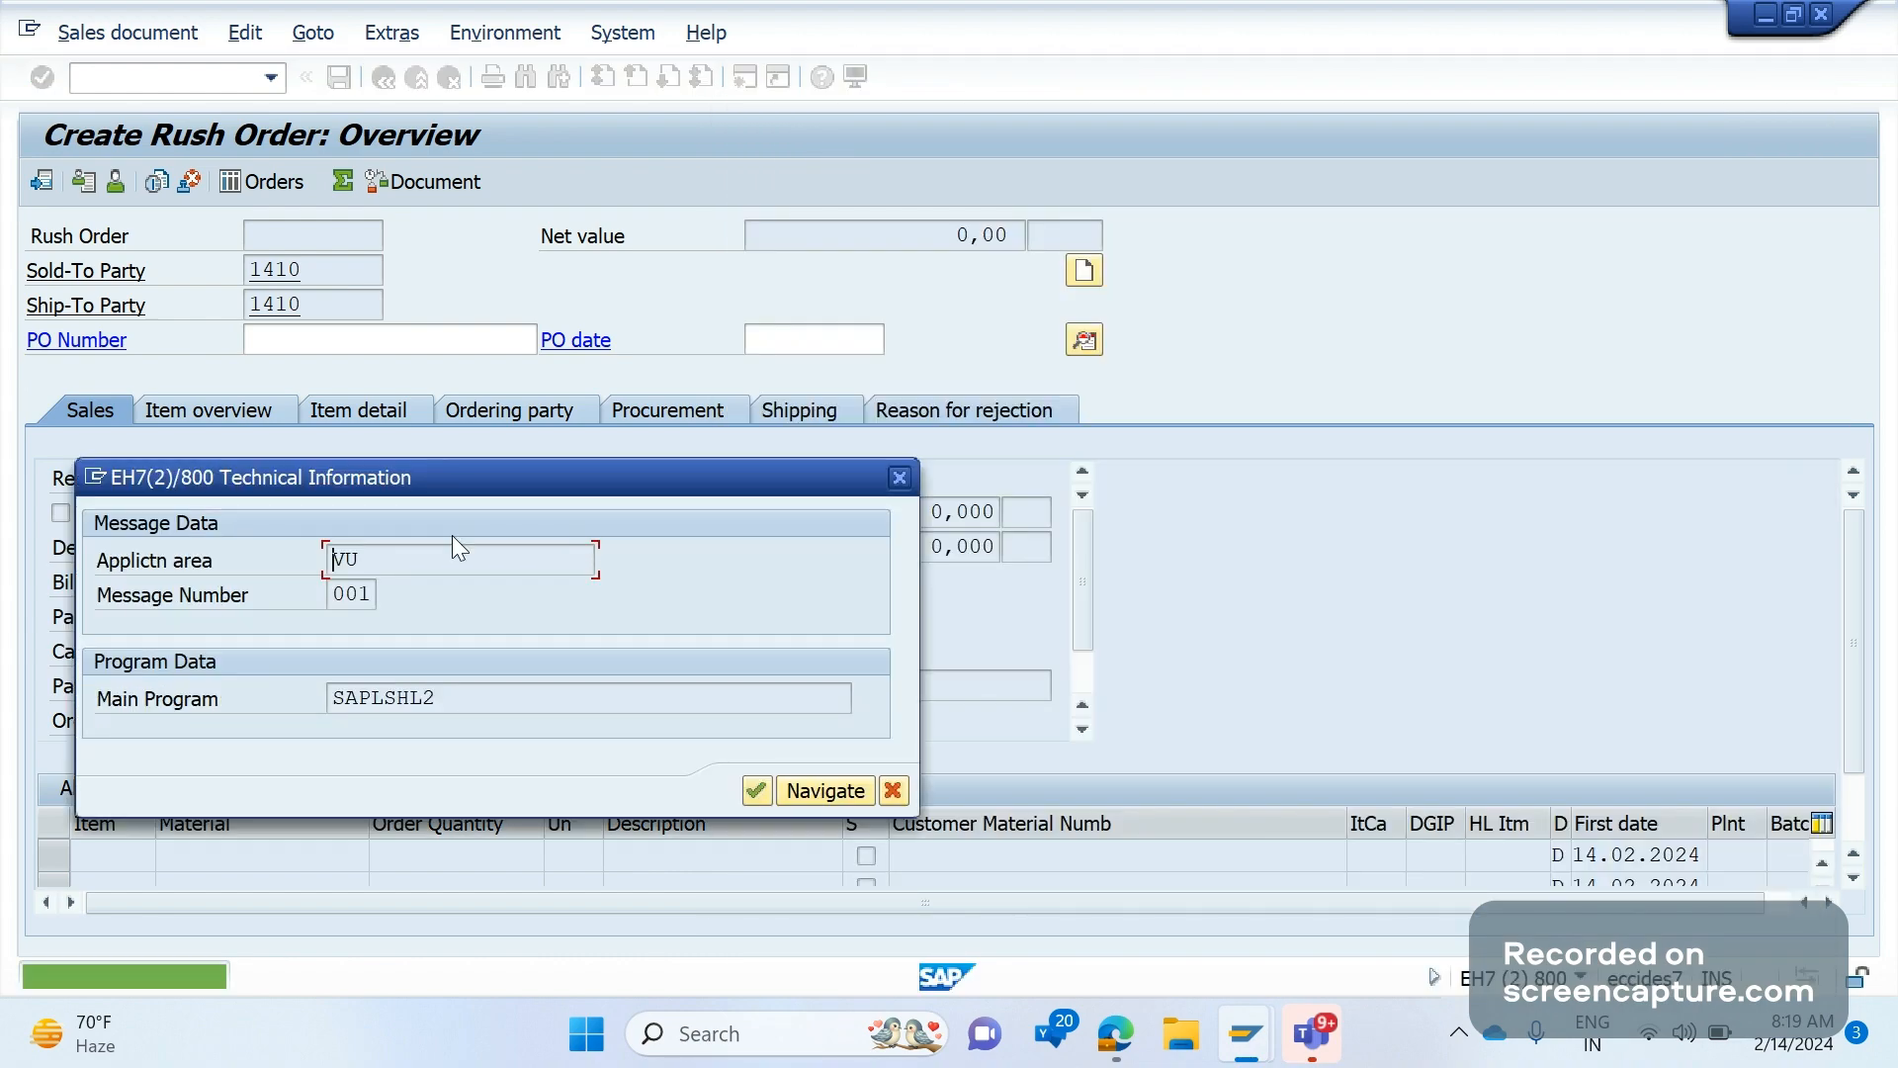
{"action": "left_click_drag", "start_coordinate": [386, 566], "coordinate": [311, 551]}
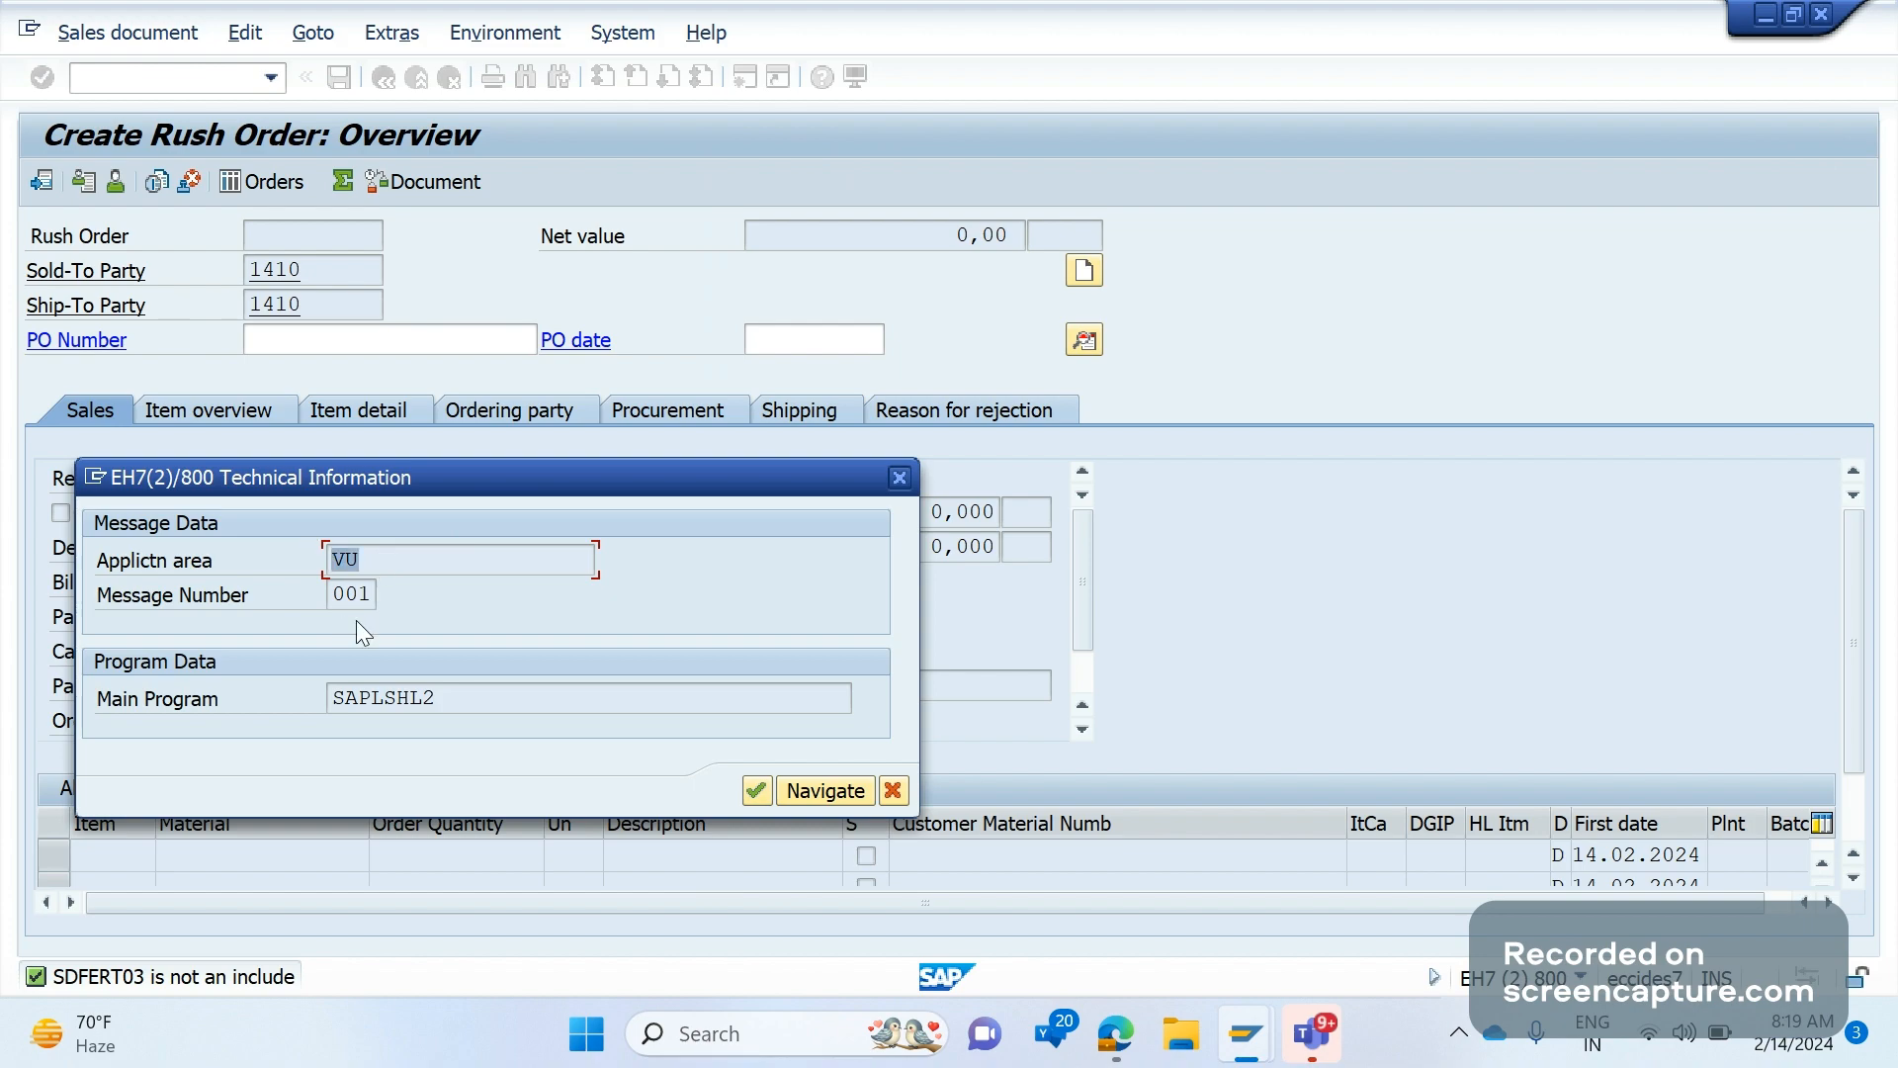
{"action": "key", "text": "Escape"}
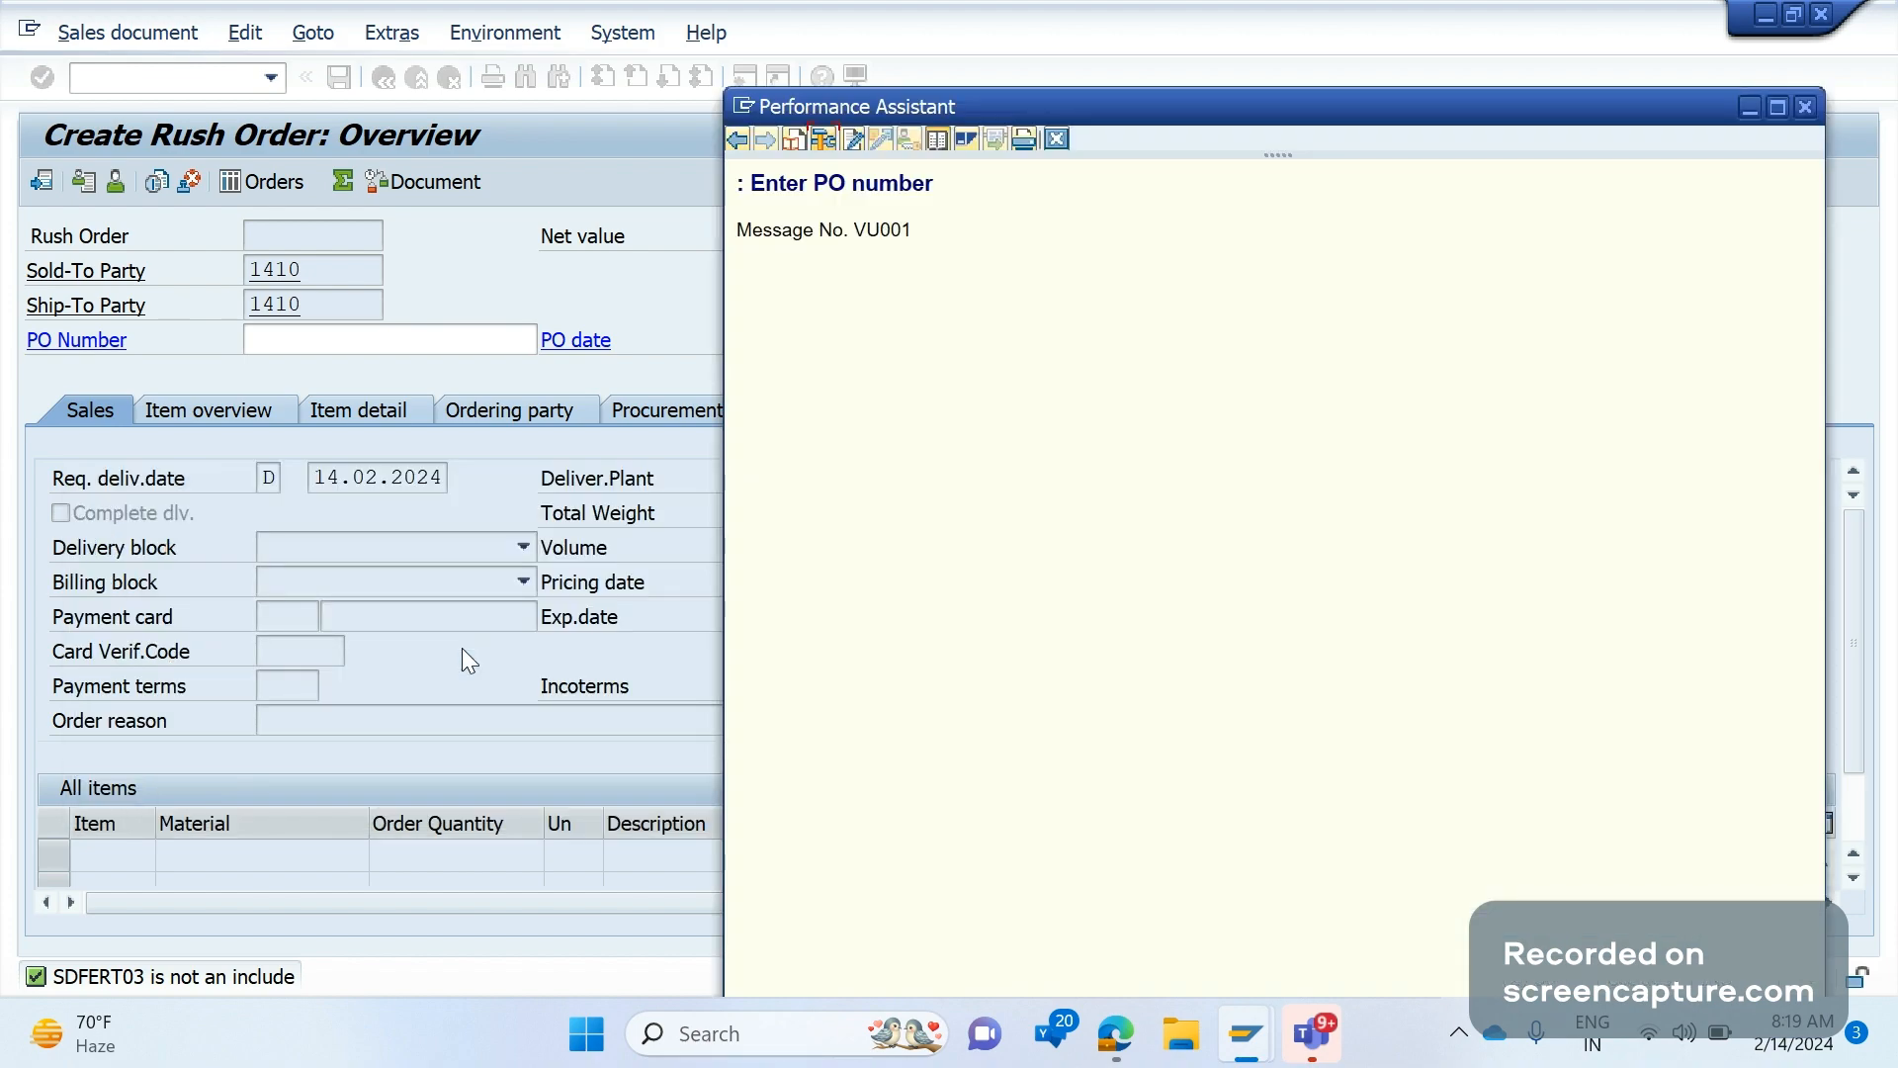
{"action": "key", "text": "Escape"}
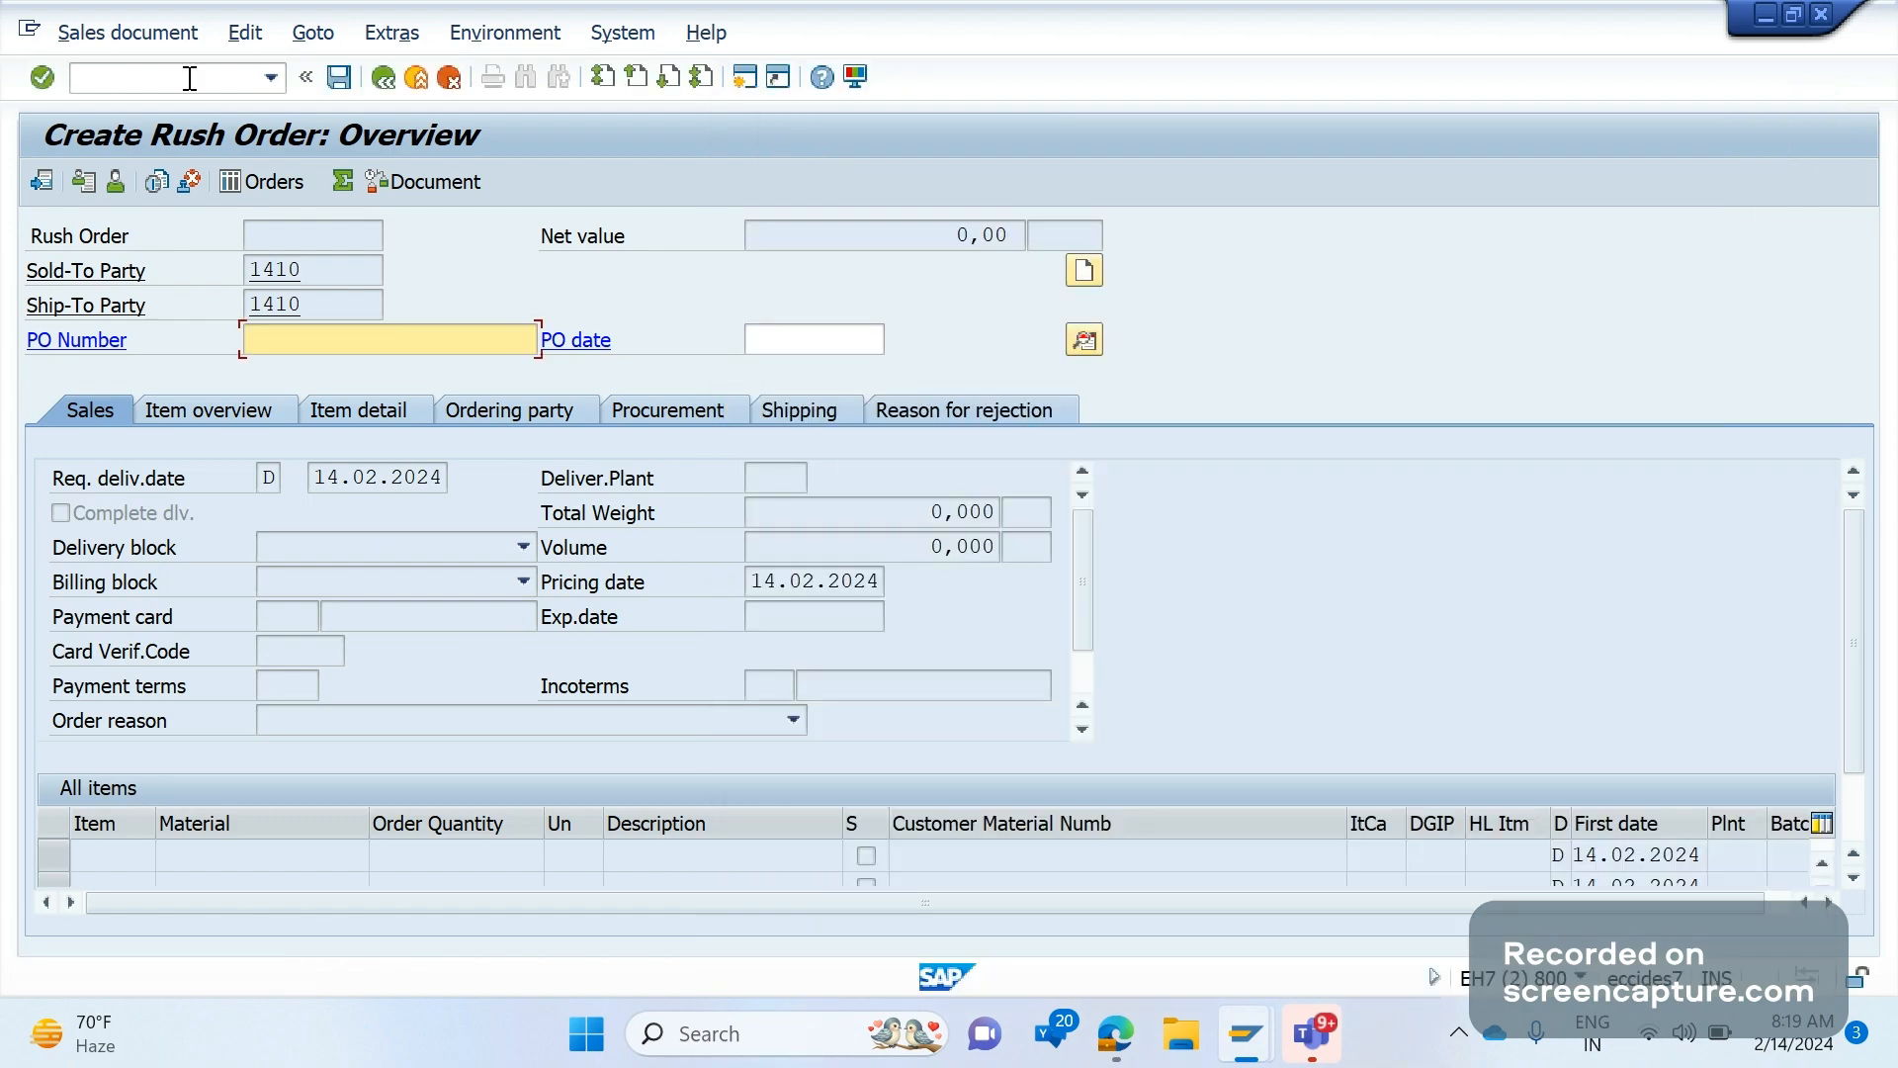
{"action": "left_click", "coordinate": [190, 78]}
{"action": "type", "text": "/NVA01"}
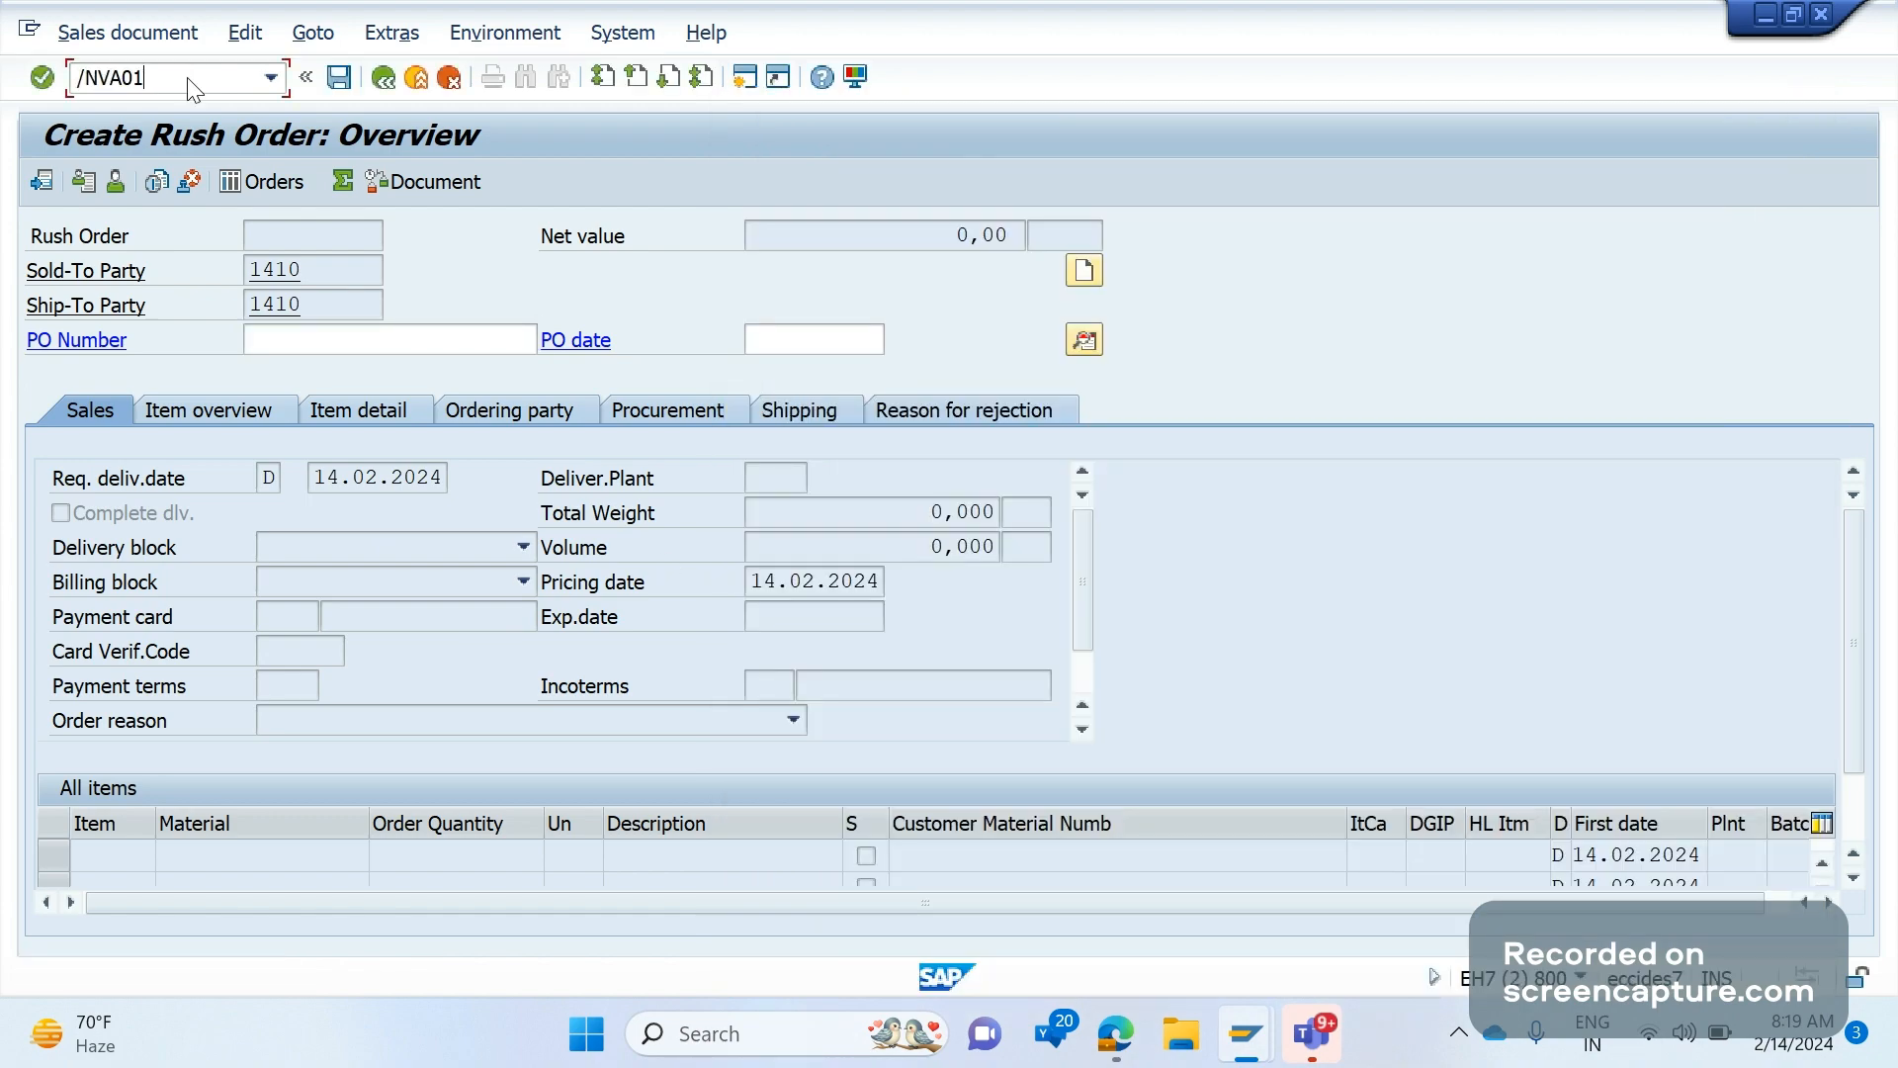
{"action": "key", "text": "Return"}
{"action": "key", "text": "Return"}
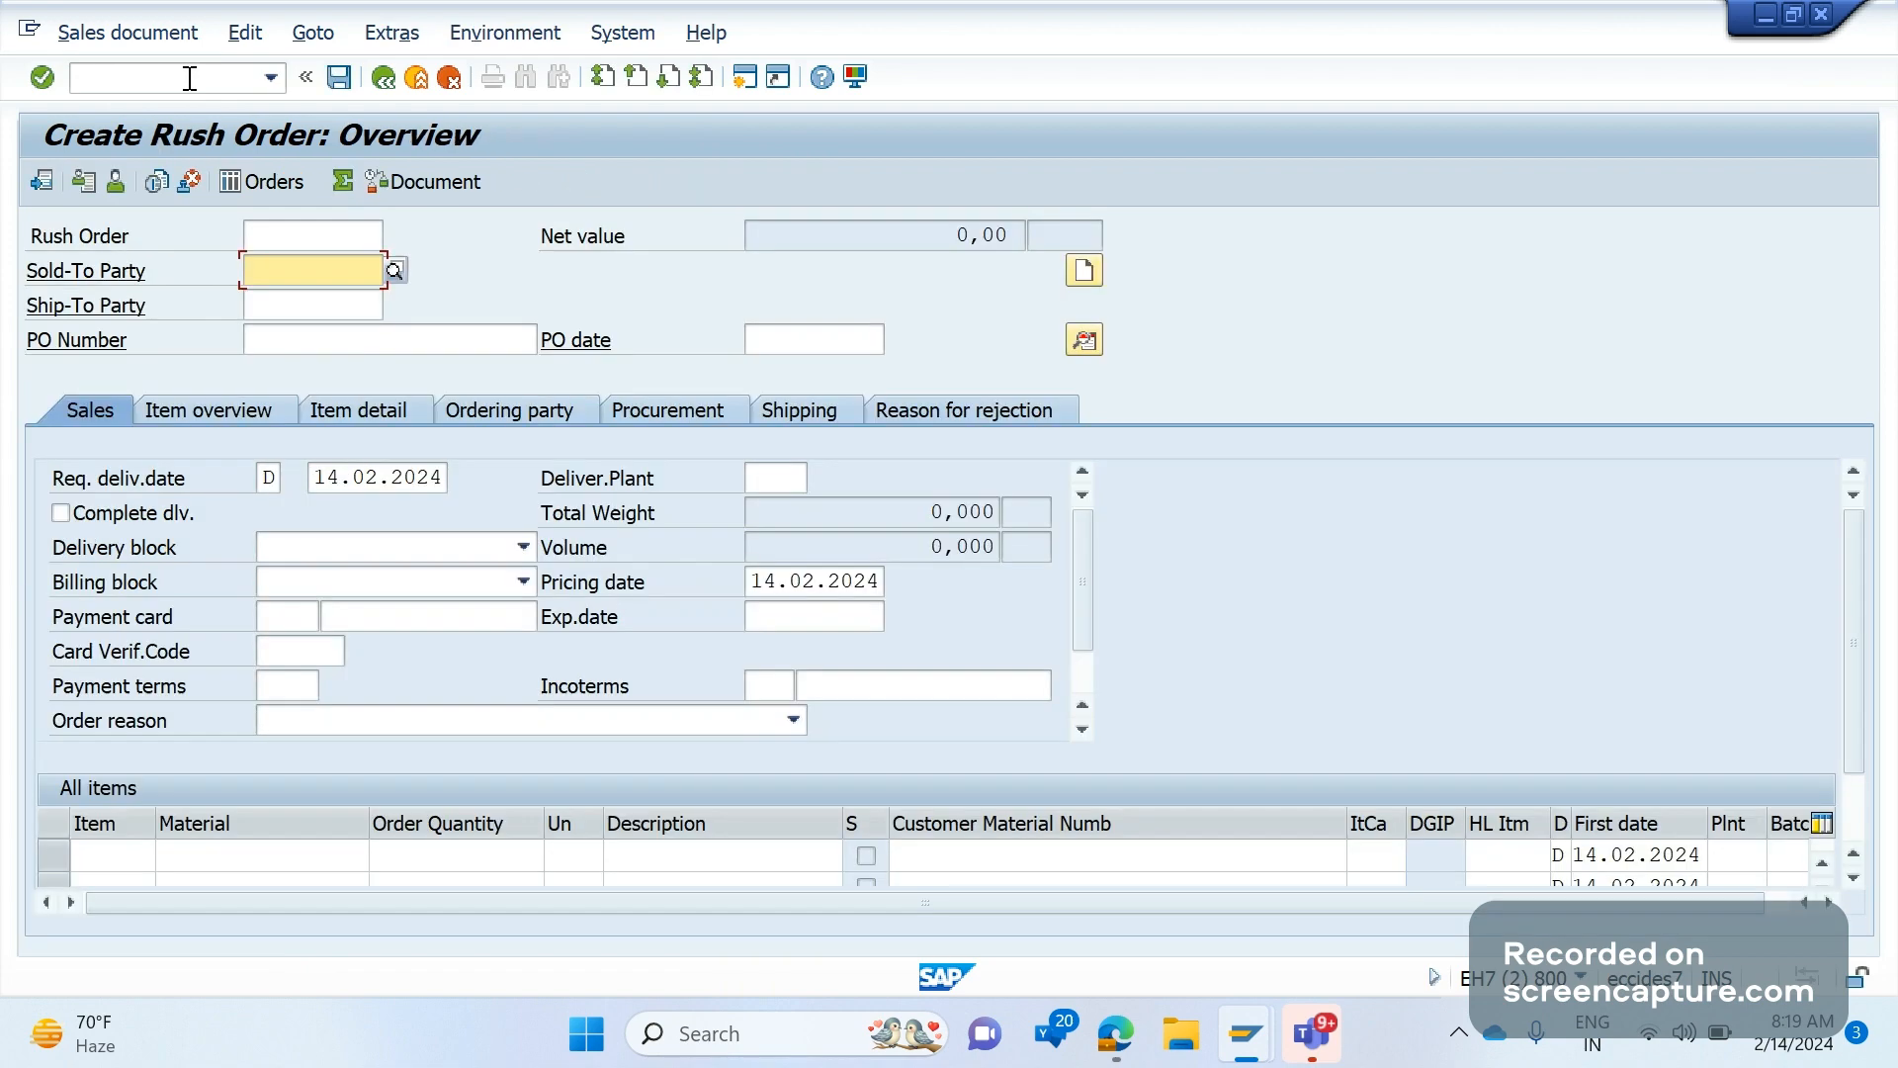
{"action": "type", "text": "1410"}
{"action": "key", "text": "Tab"}
{"action": "key", "text": "Tab"}
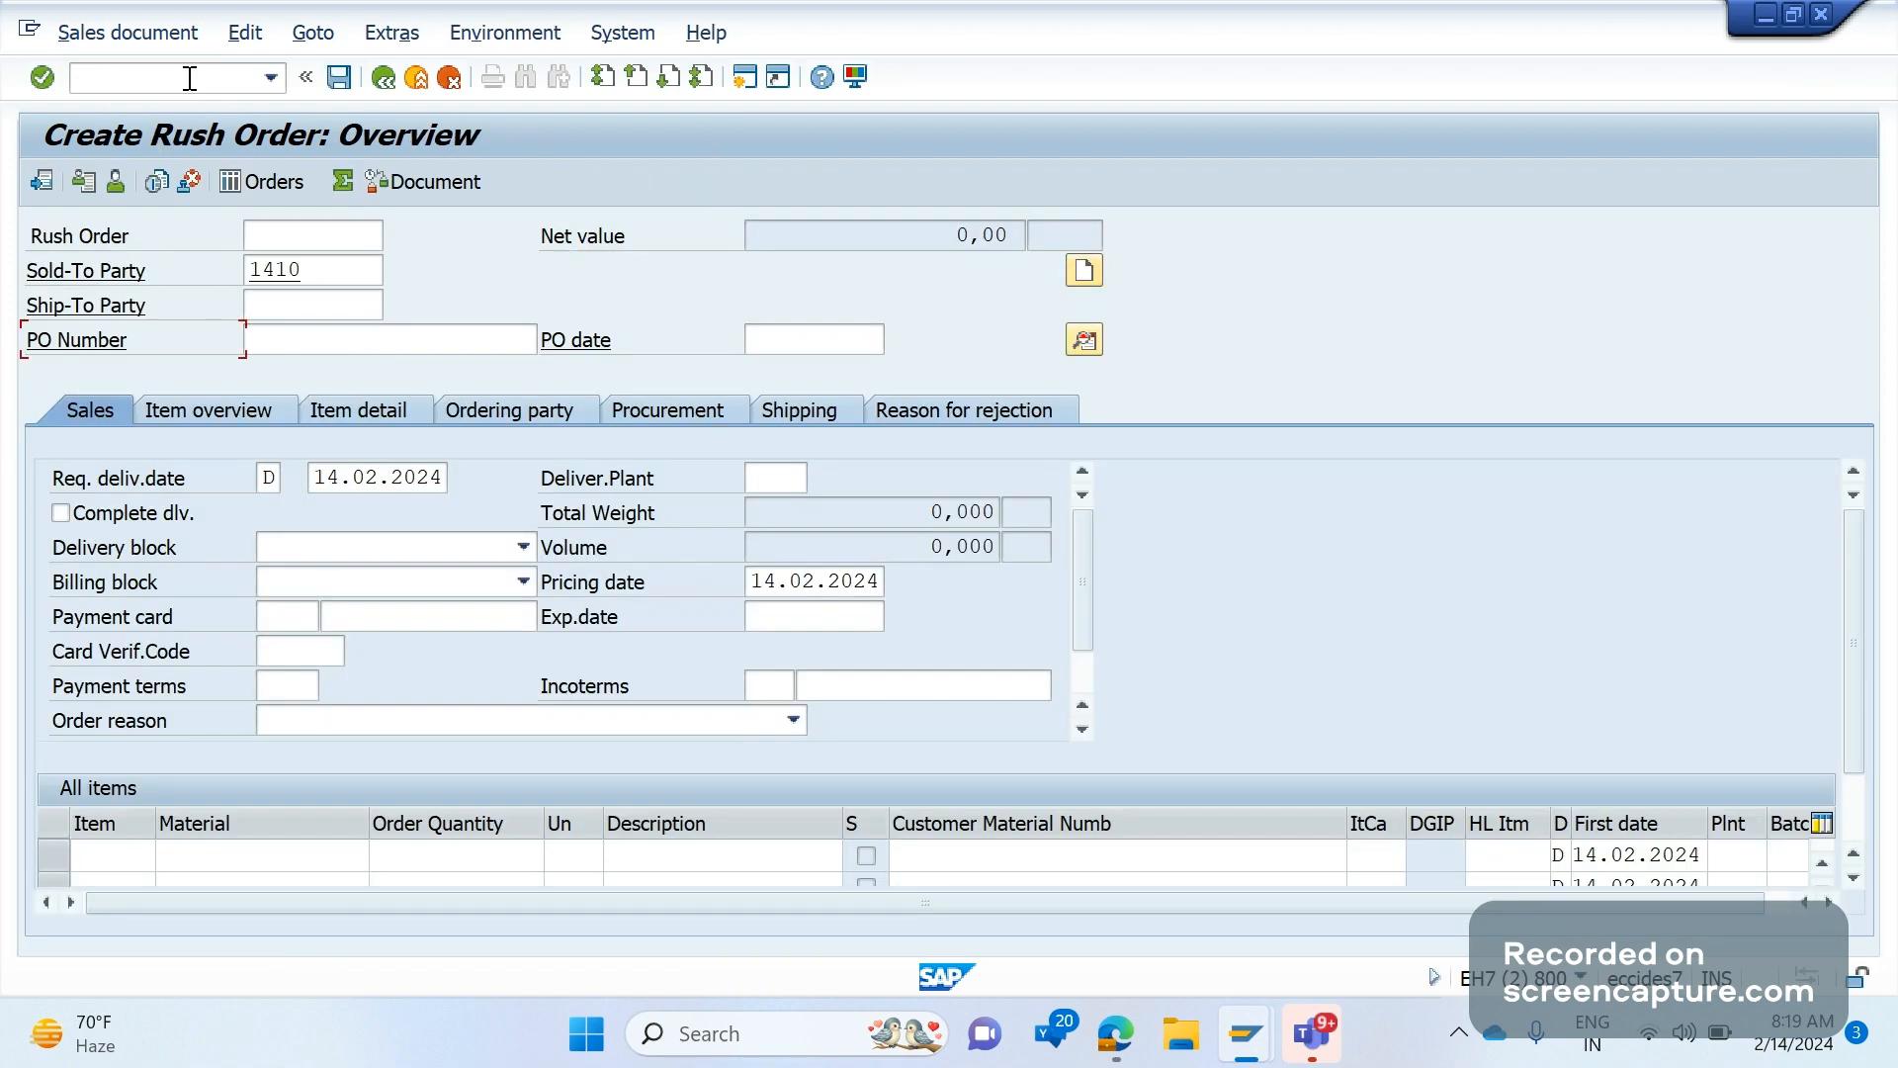
{"action": "key", "text": "shift+Tab"}
{"action": "key", "text": "Return"}
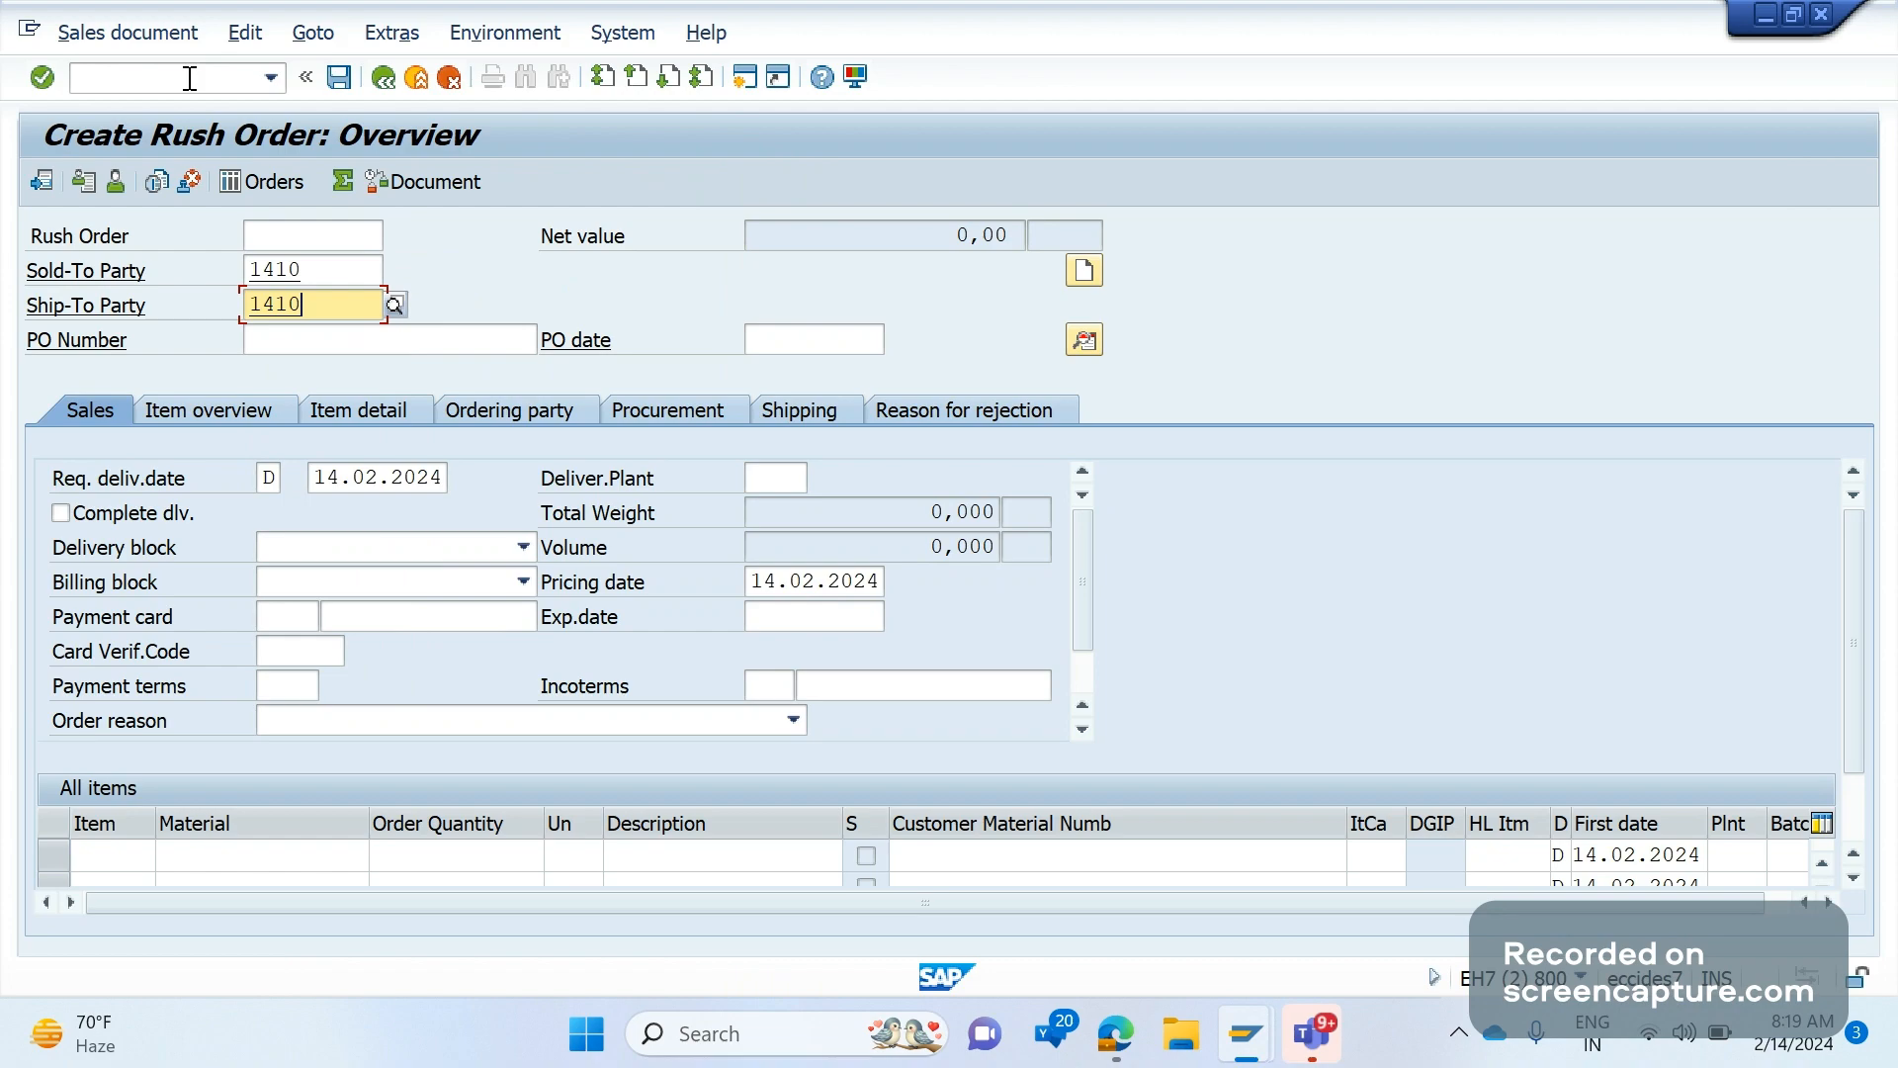
{"action": "left_click", "coordinate": [189, 77]}
{"action": "key", "text": "Return"}
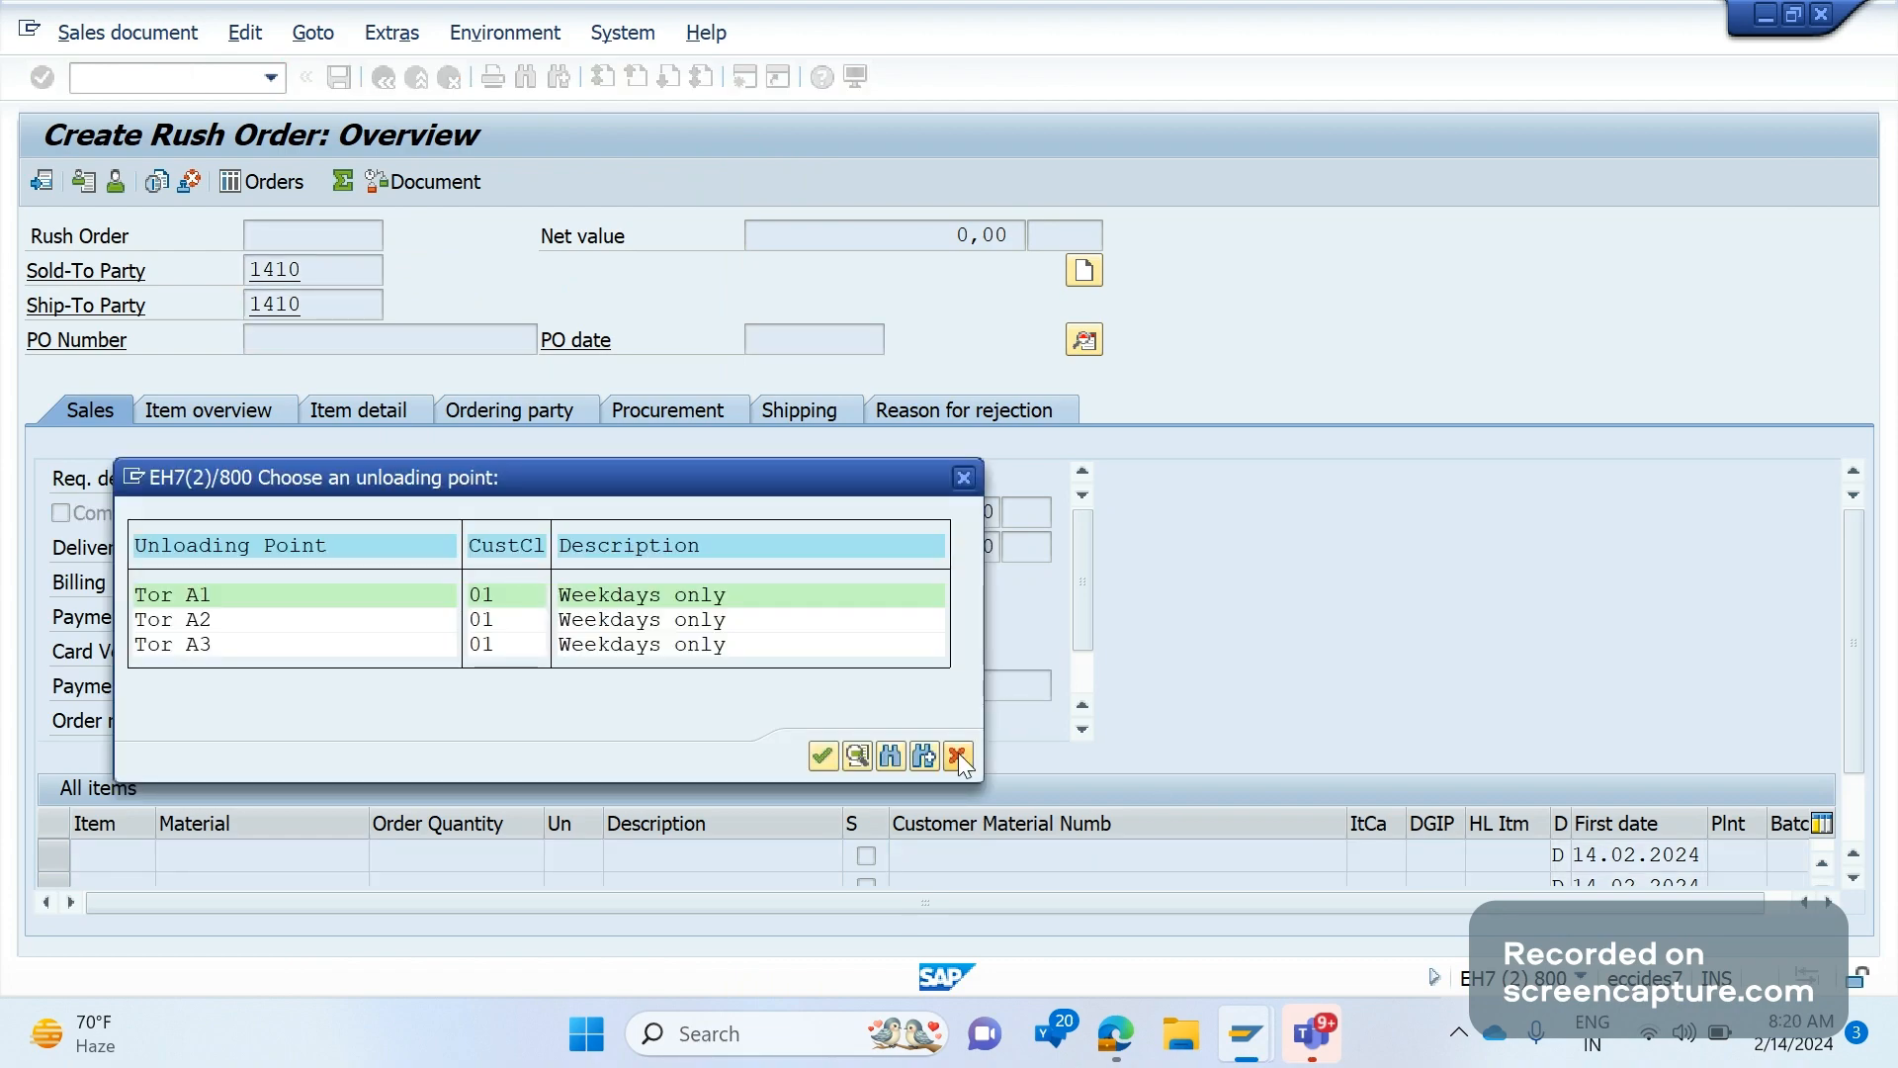
{"action": "left_click", "coordinate": [824, 755]}
- Discard the current entry and start a fresh rush order with transaction VA01
{"action": "left_click", "coordinate": [237, 79]}
{"action": "type", "text": "/"}
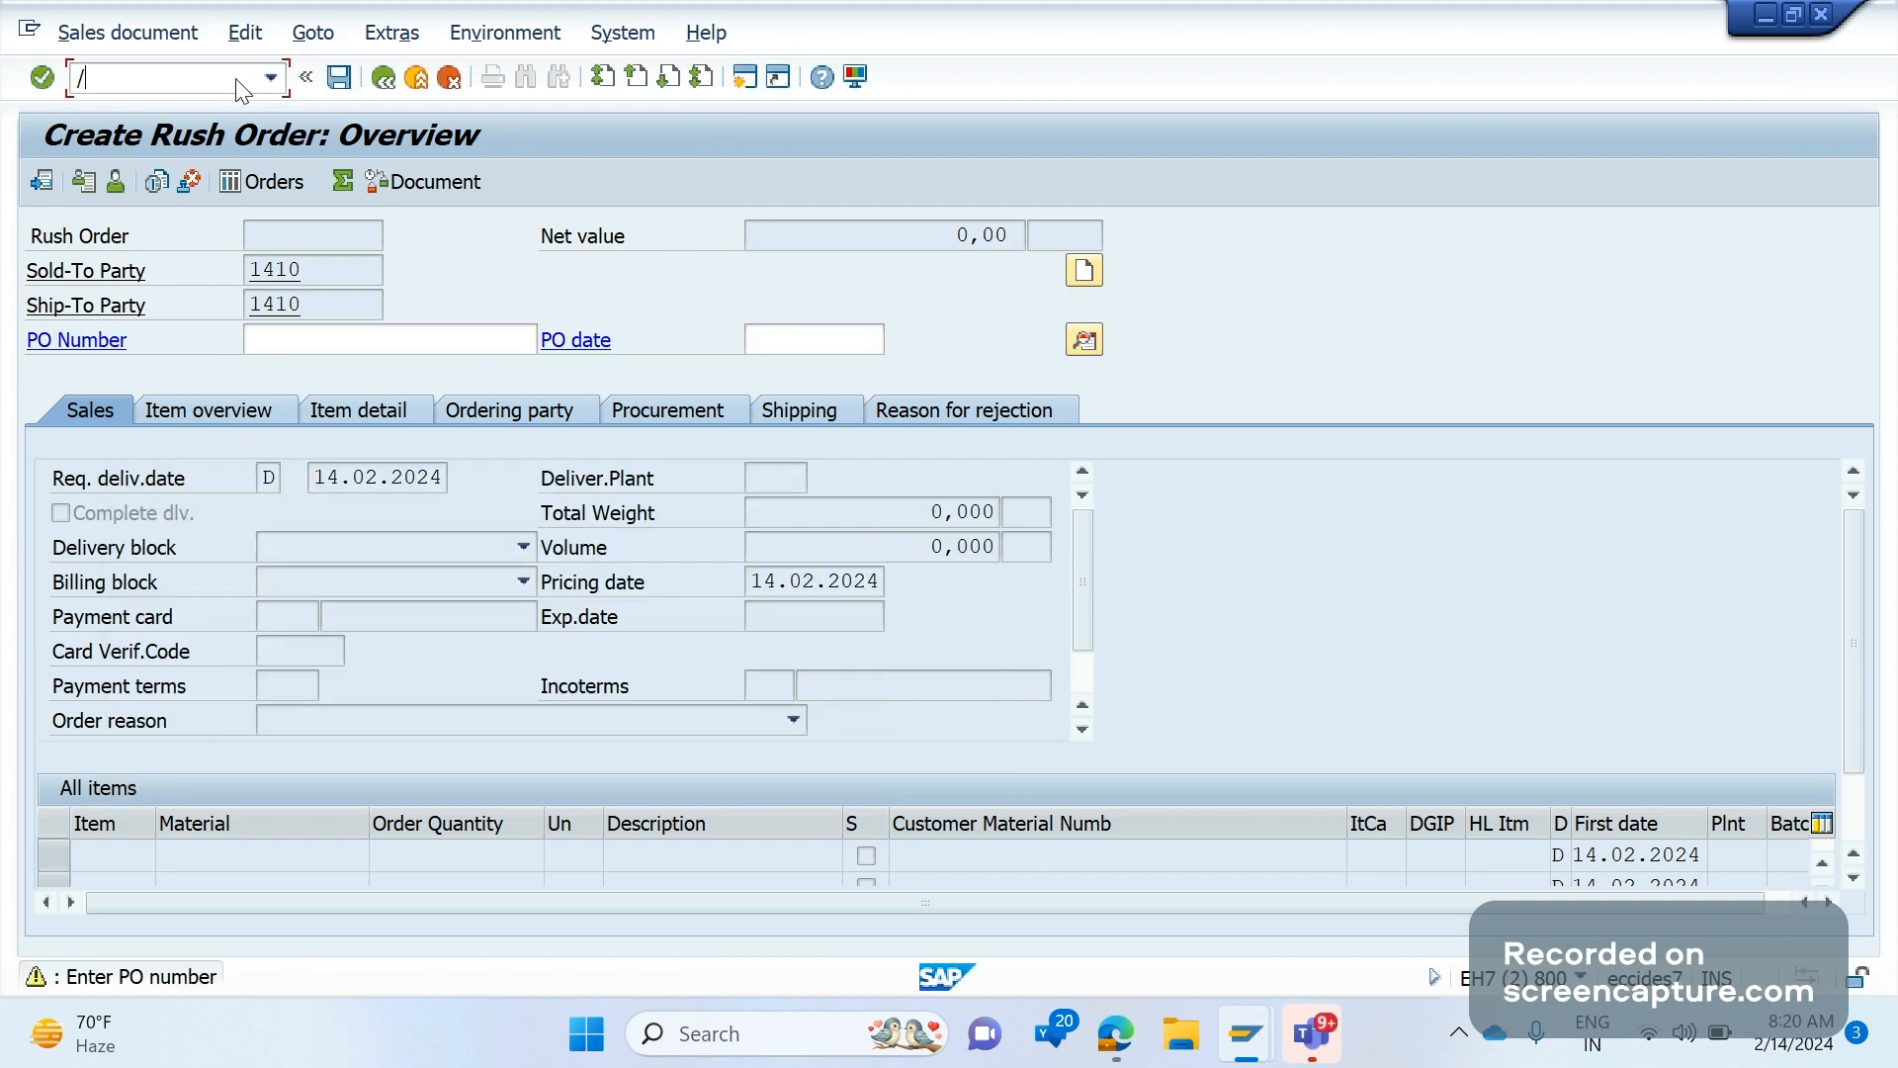
{"action": "type", "text": "nva01"}
{"action": "key", "text": "Return"}
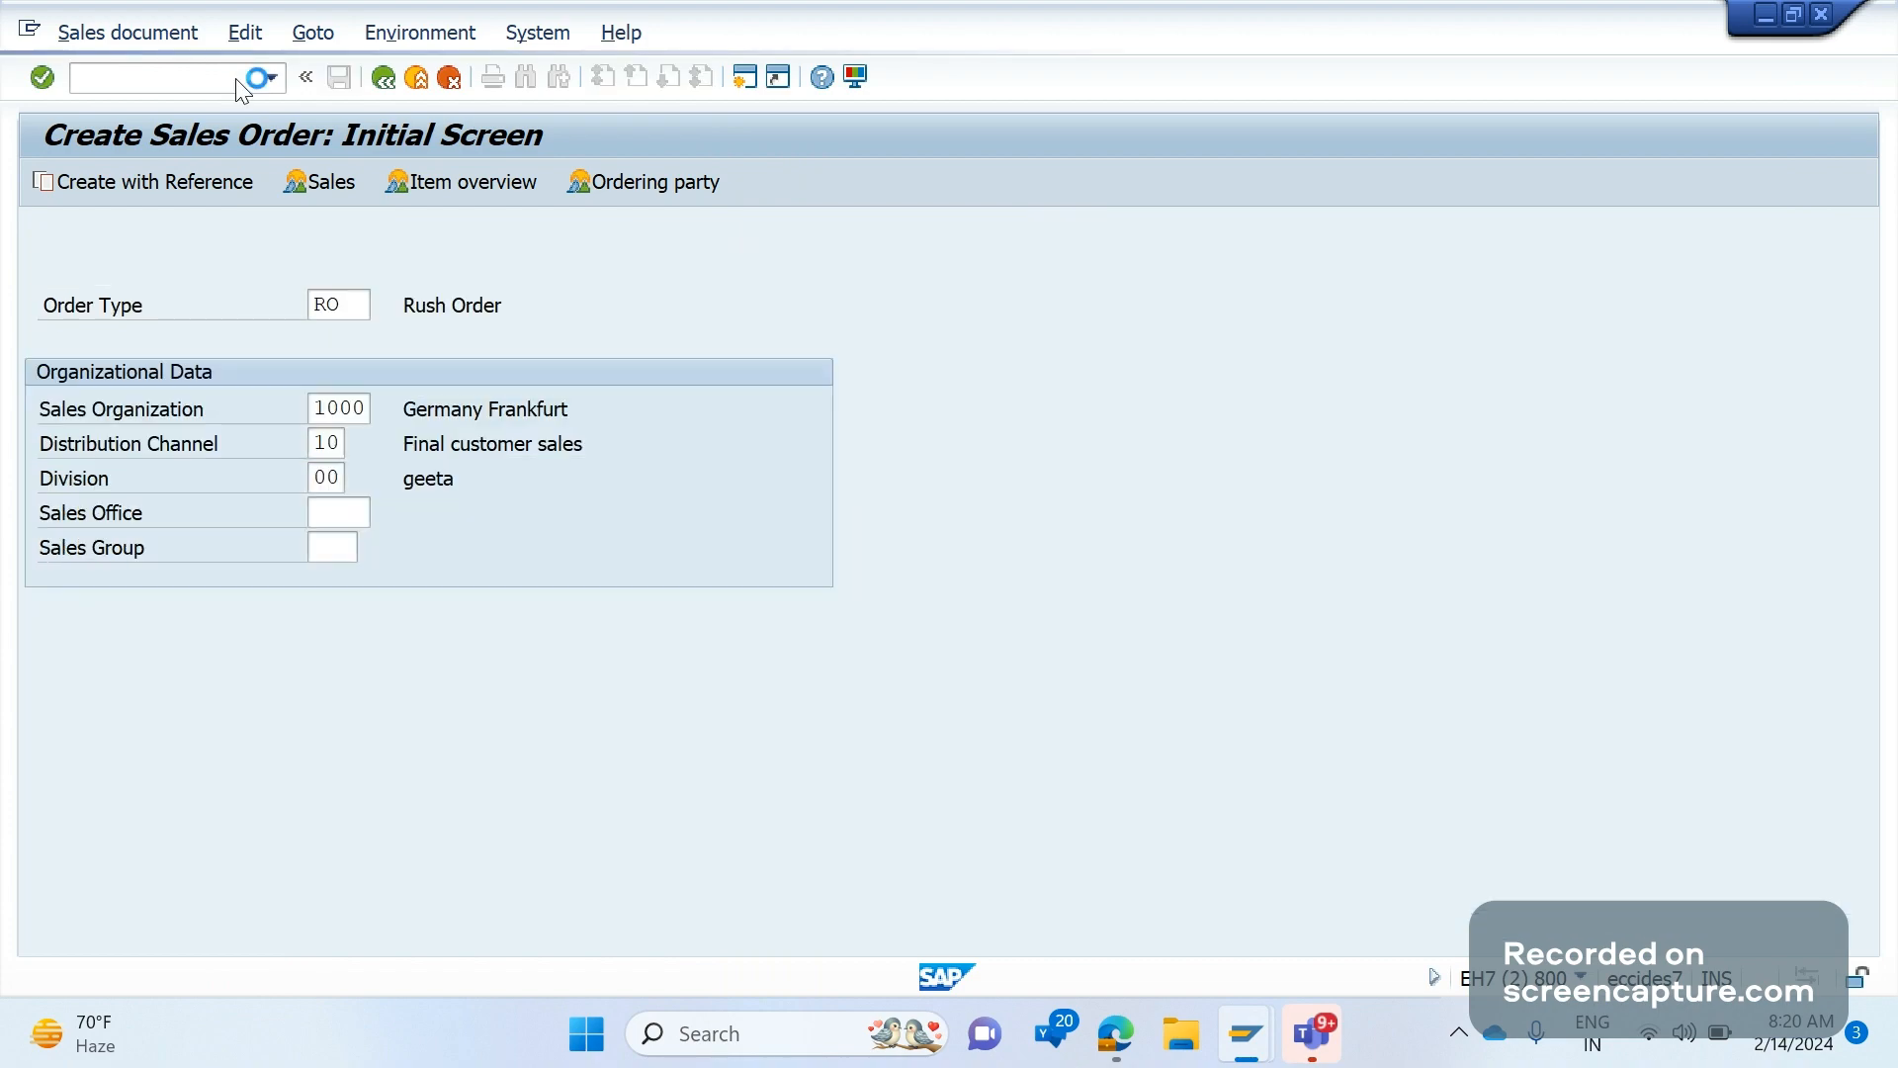
{"action": "key", "text": "Return"}
- Fill in the customer number as both sold-to party and ship-to party of the new rush order
{"action": "key", "text": "Down"}
{"action": "key", "text": "Tab"}
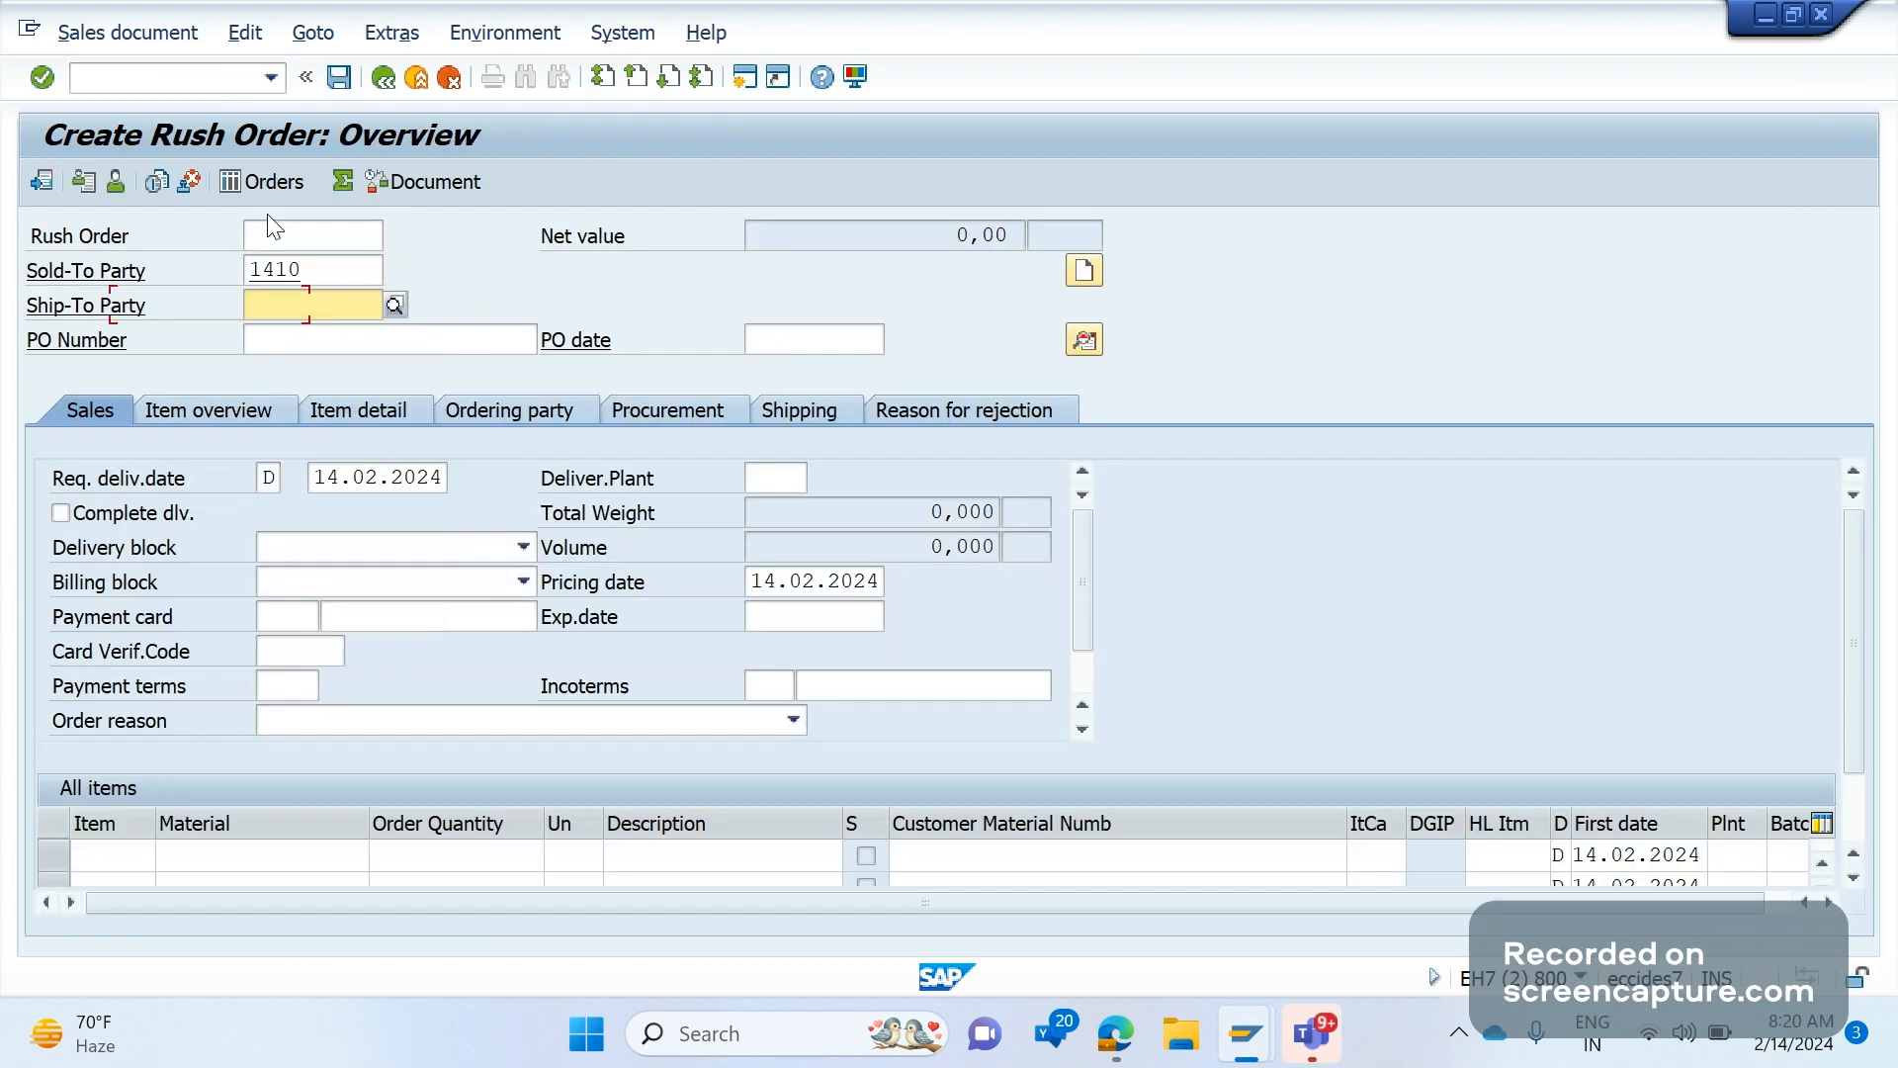
{"action": "key", "text": "Down"}
{"action": "key", "text": "Return"}
- Switch on debugging with the command /H and process the order data to enter the ABAP Debugger
{"action": "left_click", "coordinate": [194, 79]}
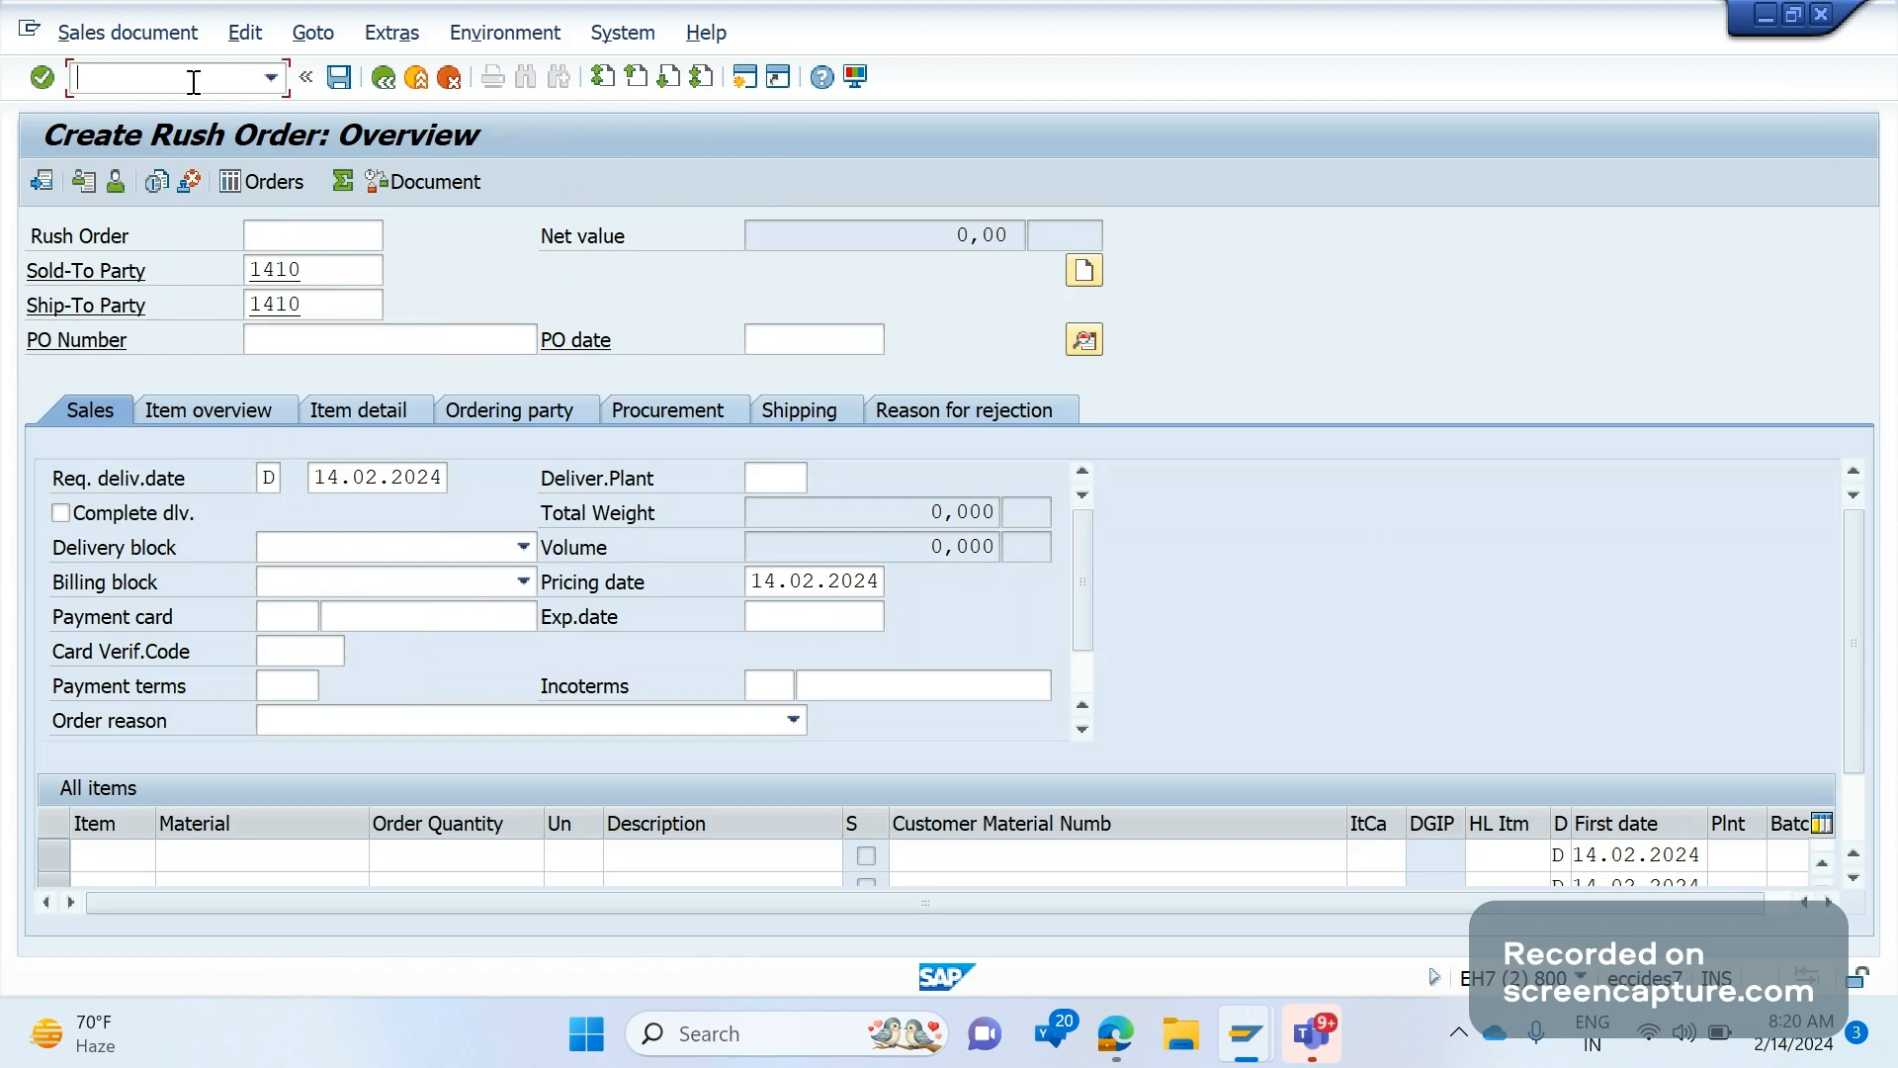
{"action": "type", "text": "/H"}
{"action": "key", "text": "Return"}
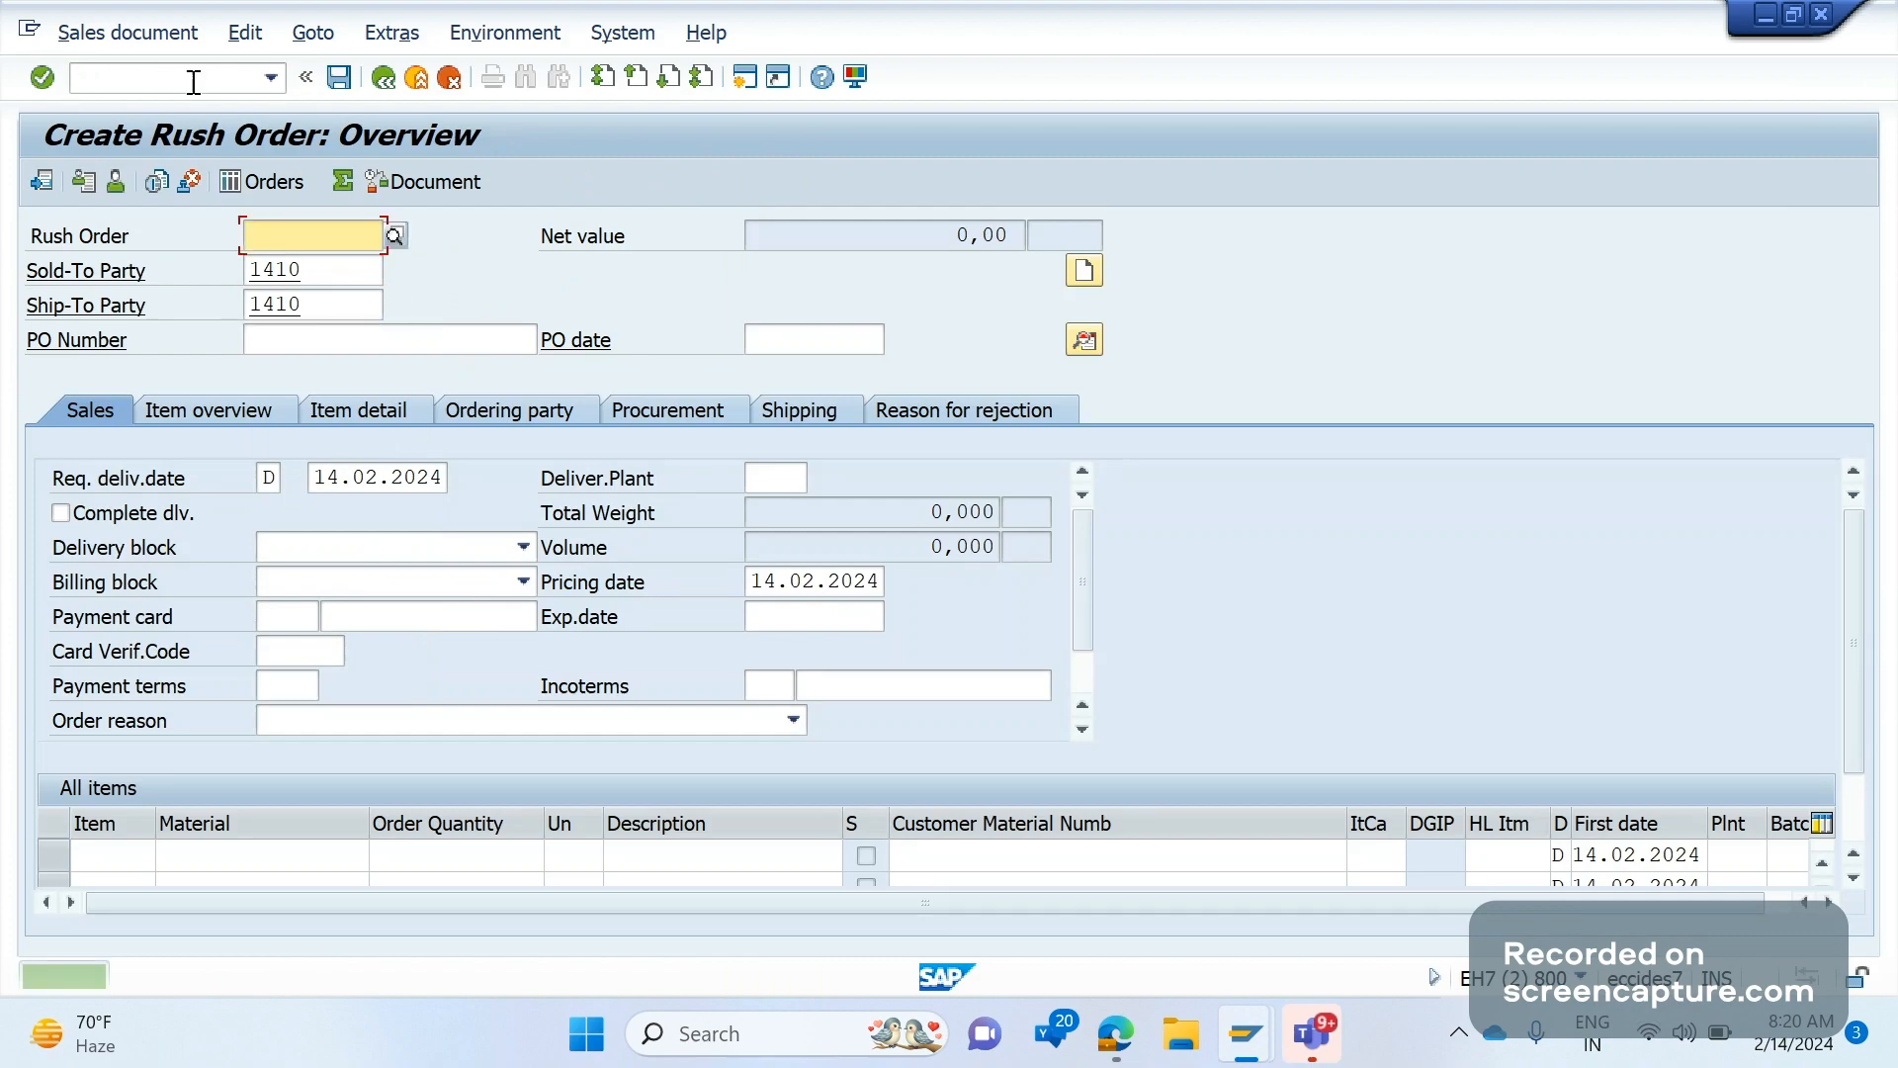
{"action": "key", "text": "Return"}
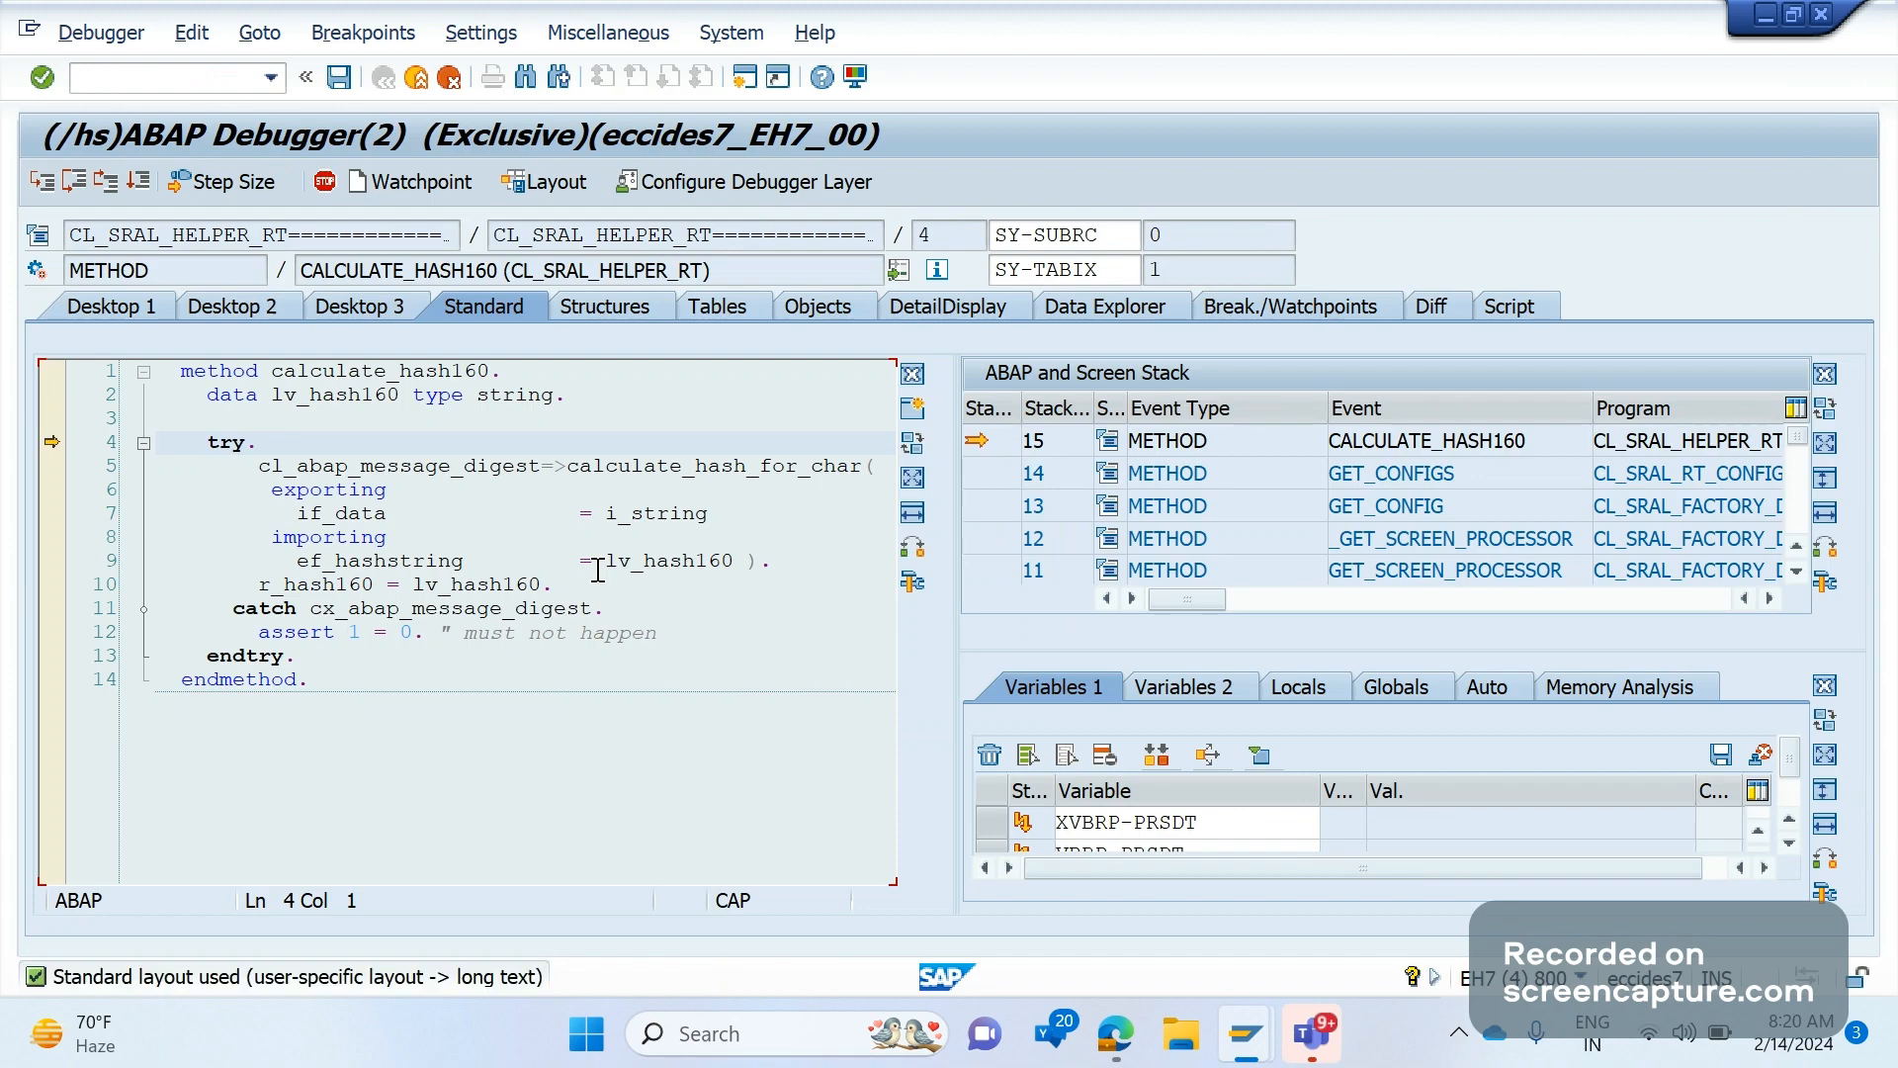
- Create a message breakpoint for ID VU, number 001, and resume the order with unloading point Tor A1 until the breakpoint
{"action": "left_click", "coordinate": [395, 31]}
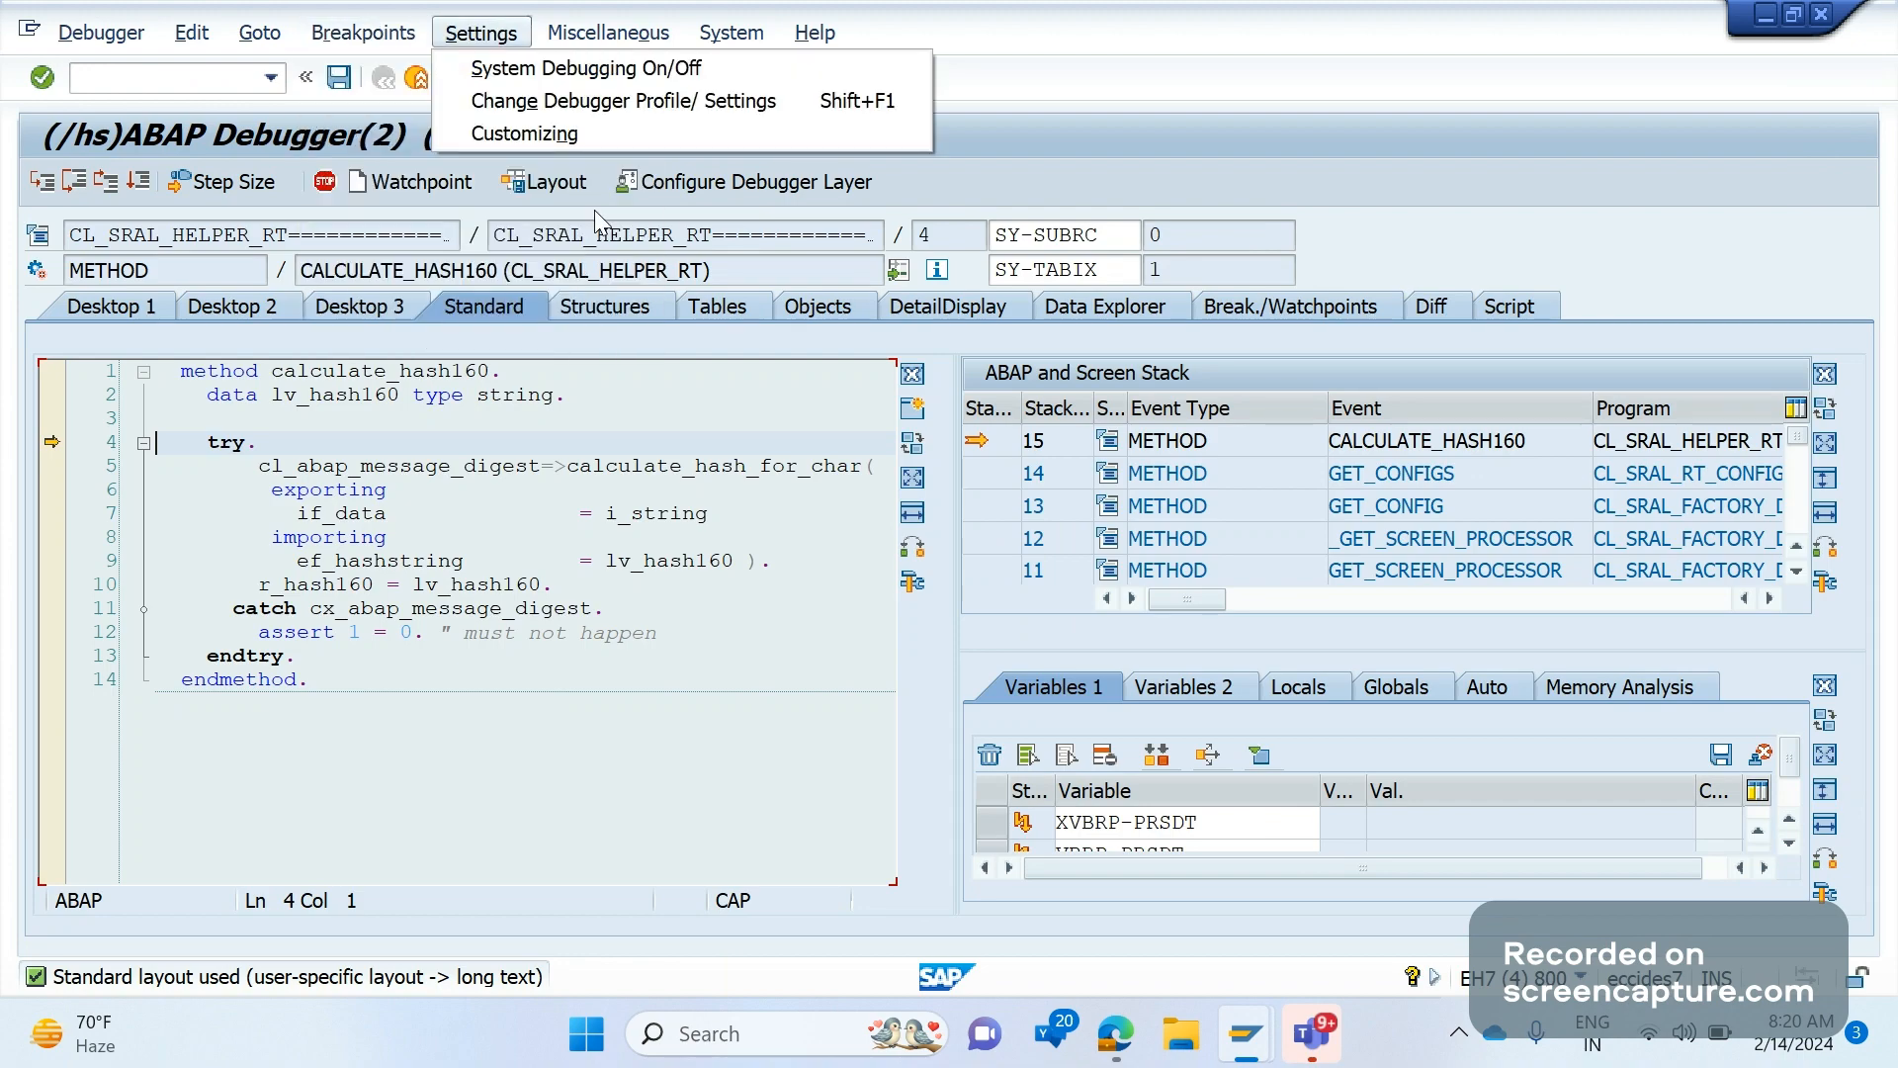
{"action": "mouse_move", "coordinate": [457, 245]}
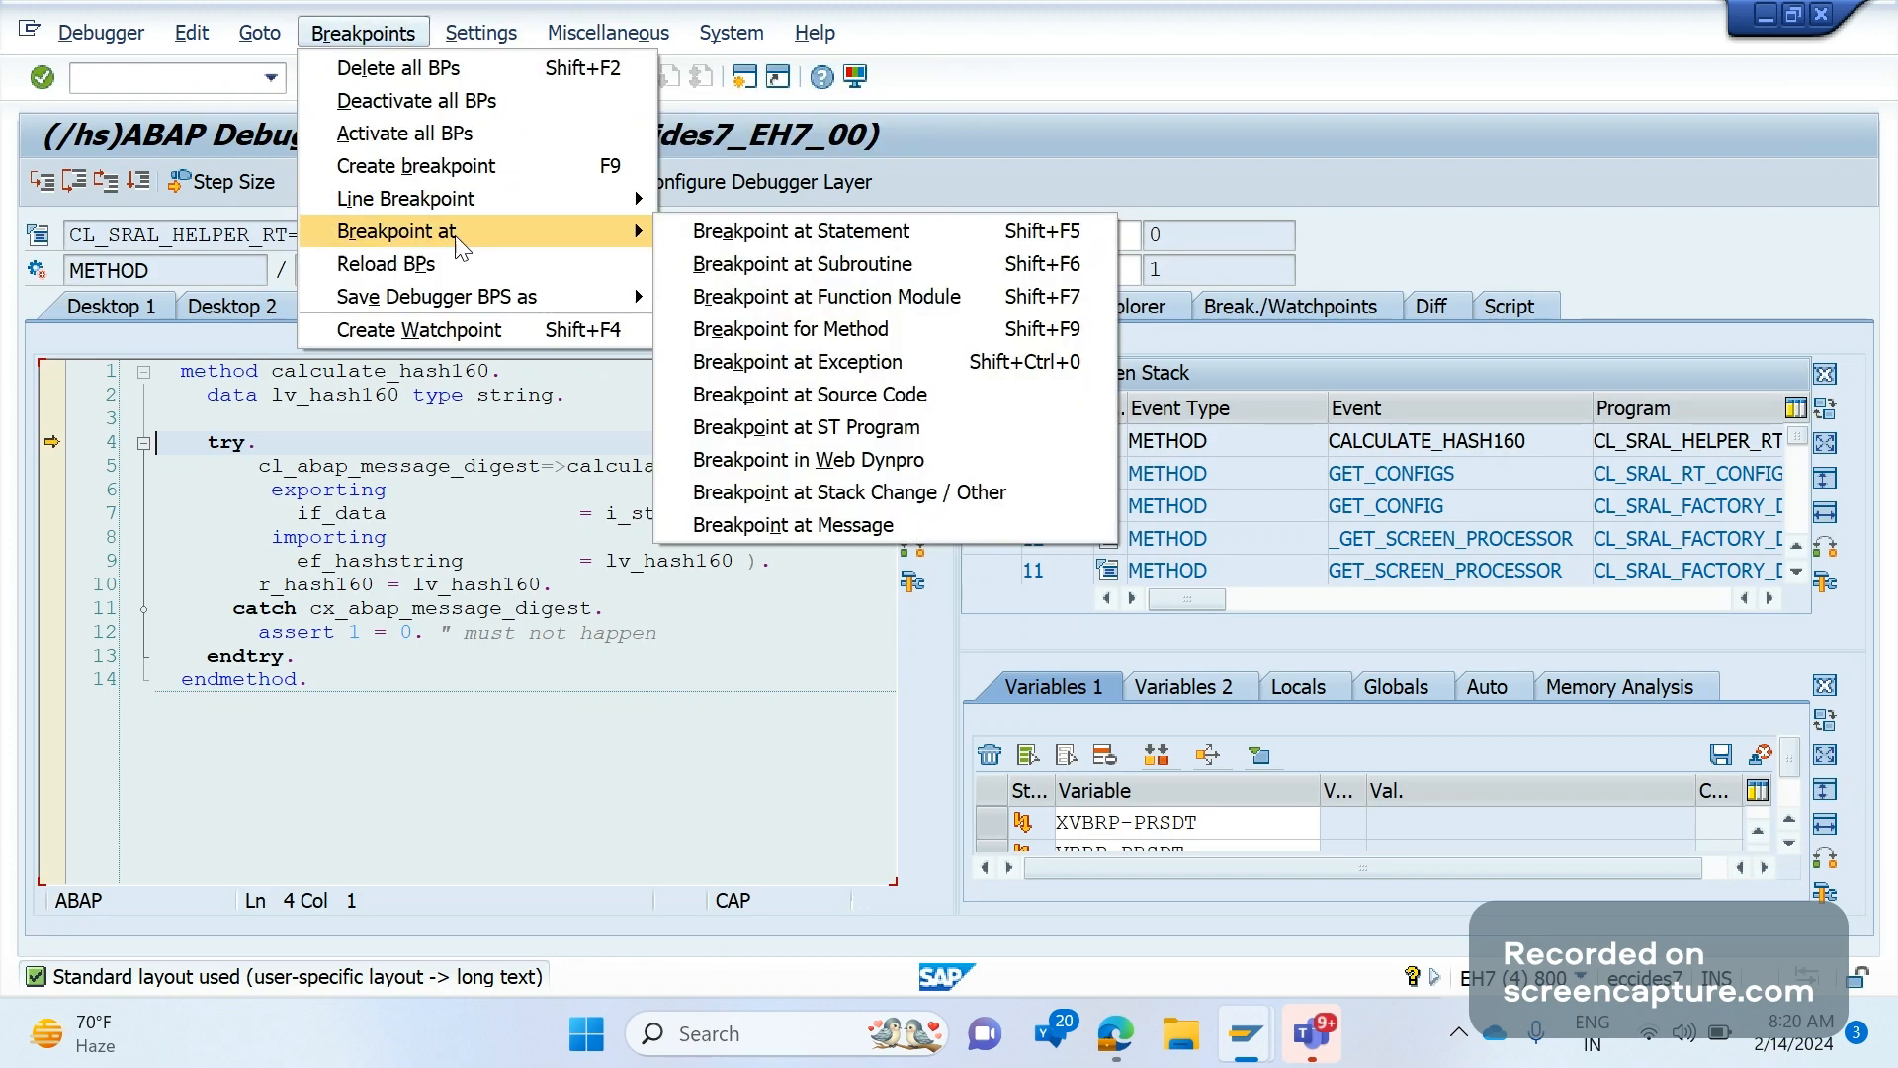
{"action": "left_click", "coordinate": [820, 527]}
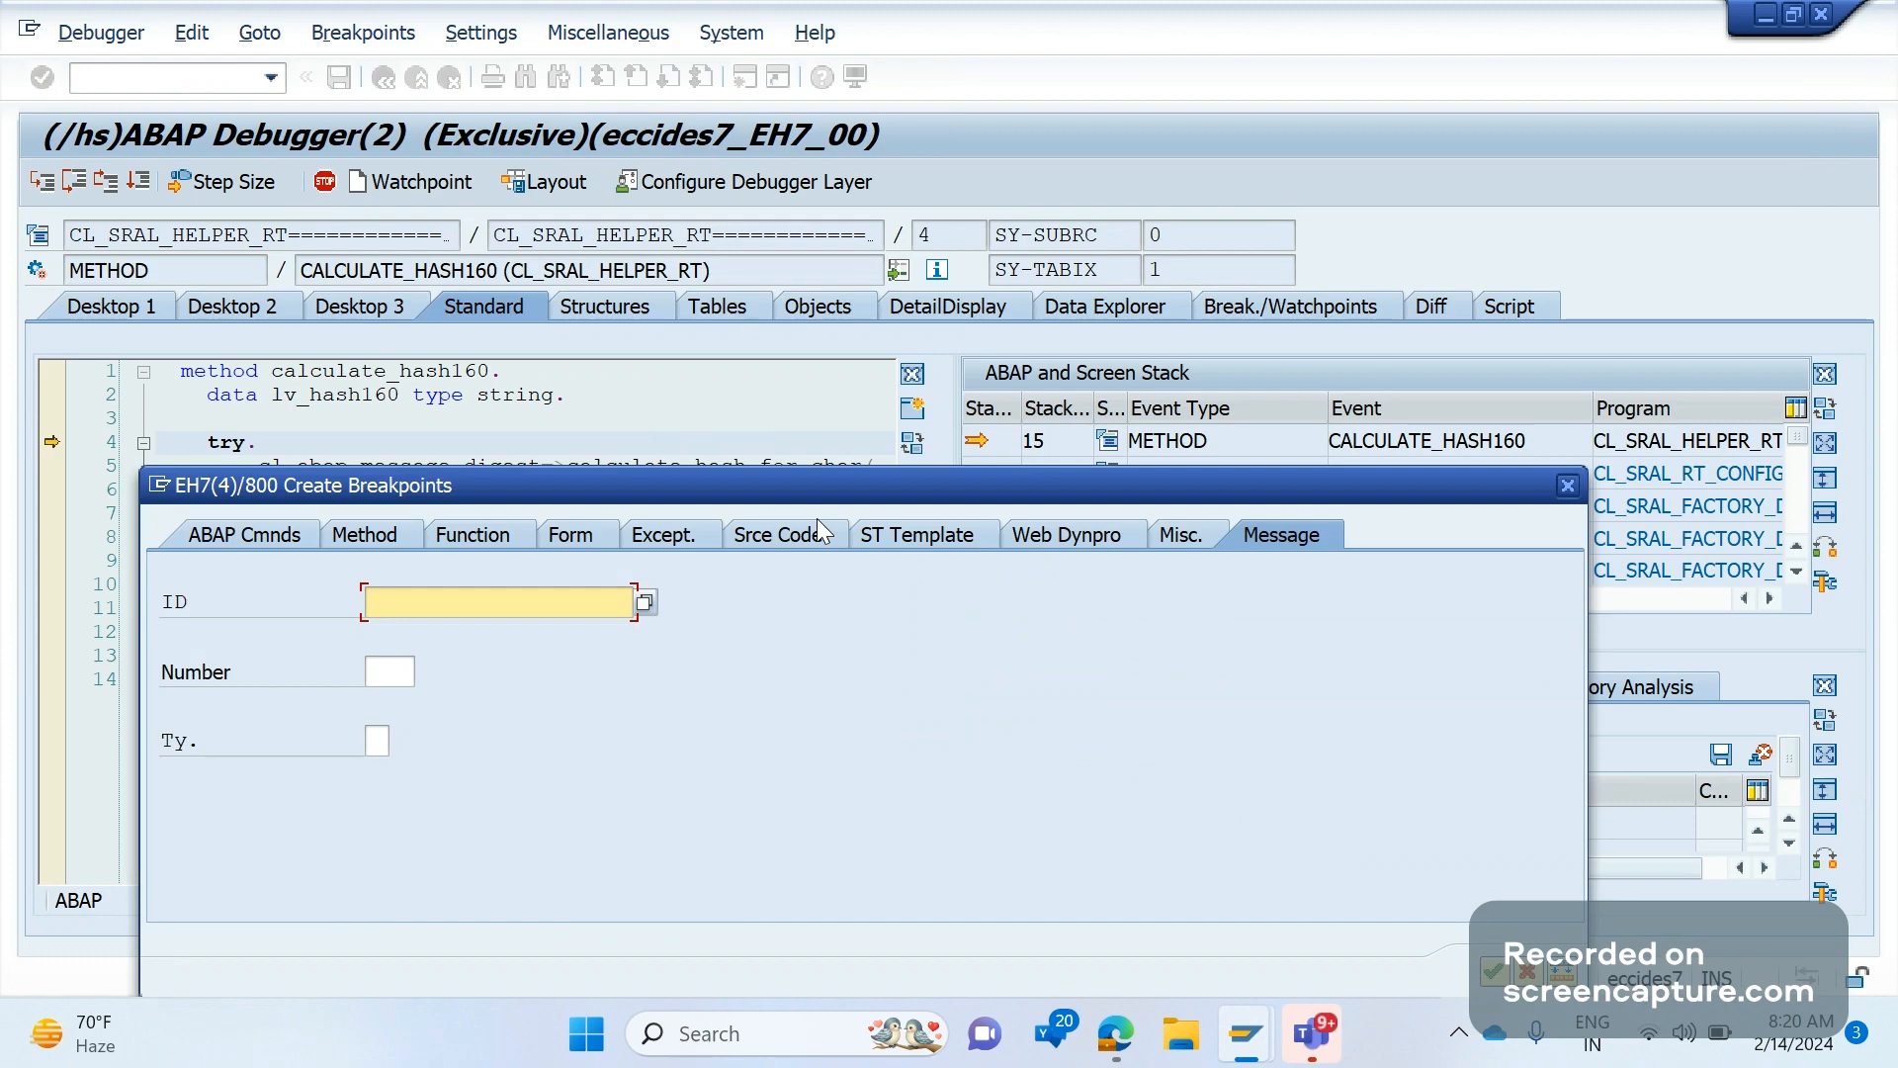
{"action": "type", "text": "VU"}
{"action": "key", "text": "Tab"}
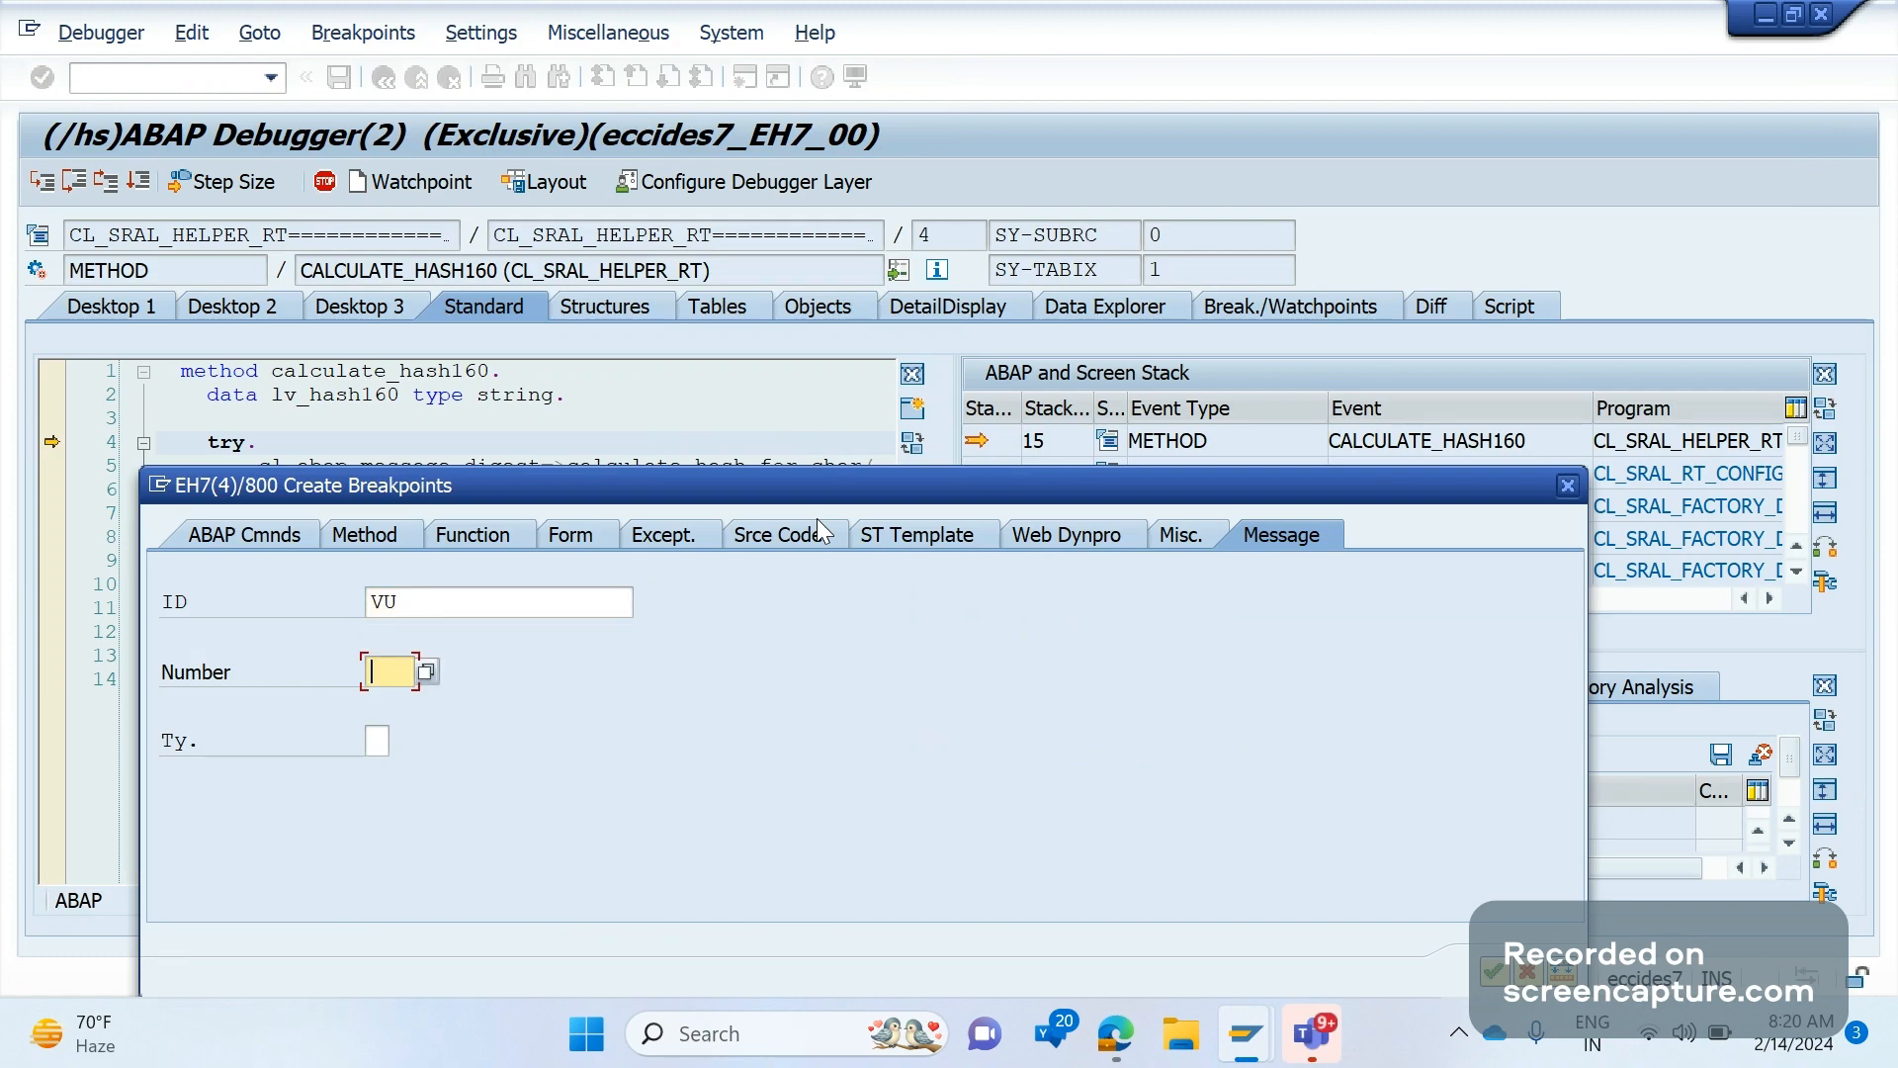
{"action": "type", "text": "00"}
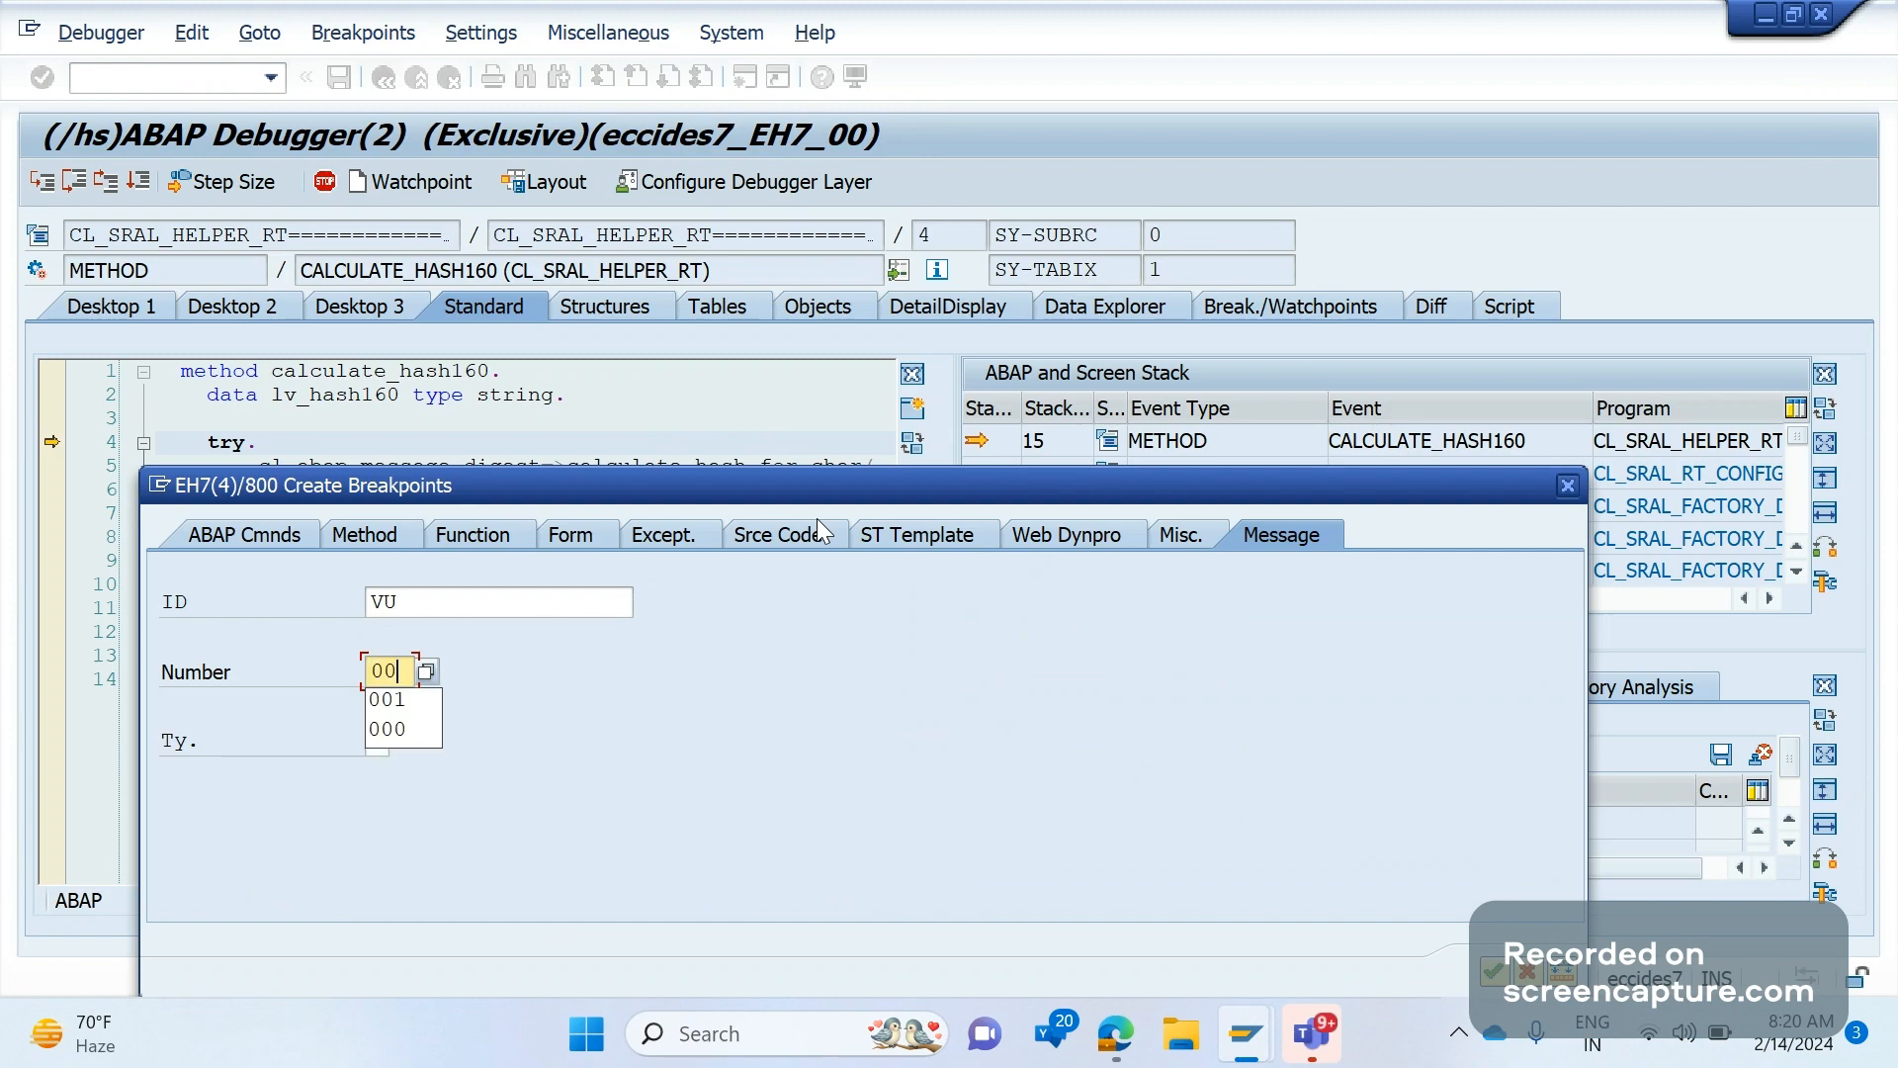
{"action": "type", "text": "1"}
{"action": "key", "text": "Return"}
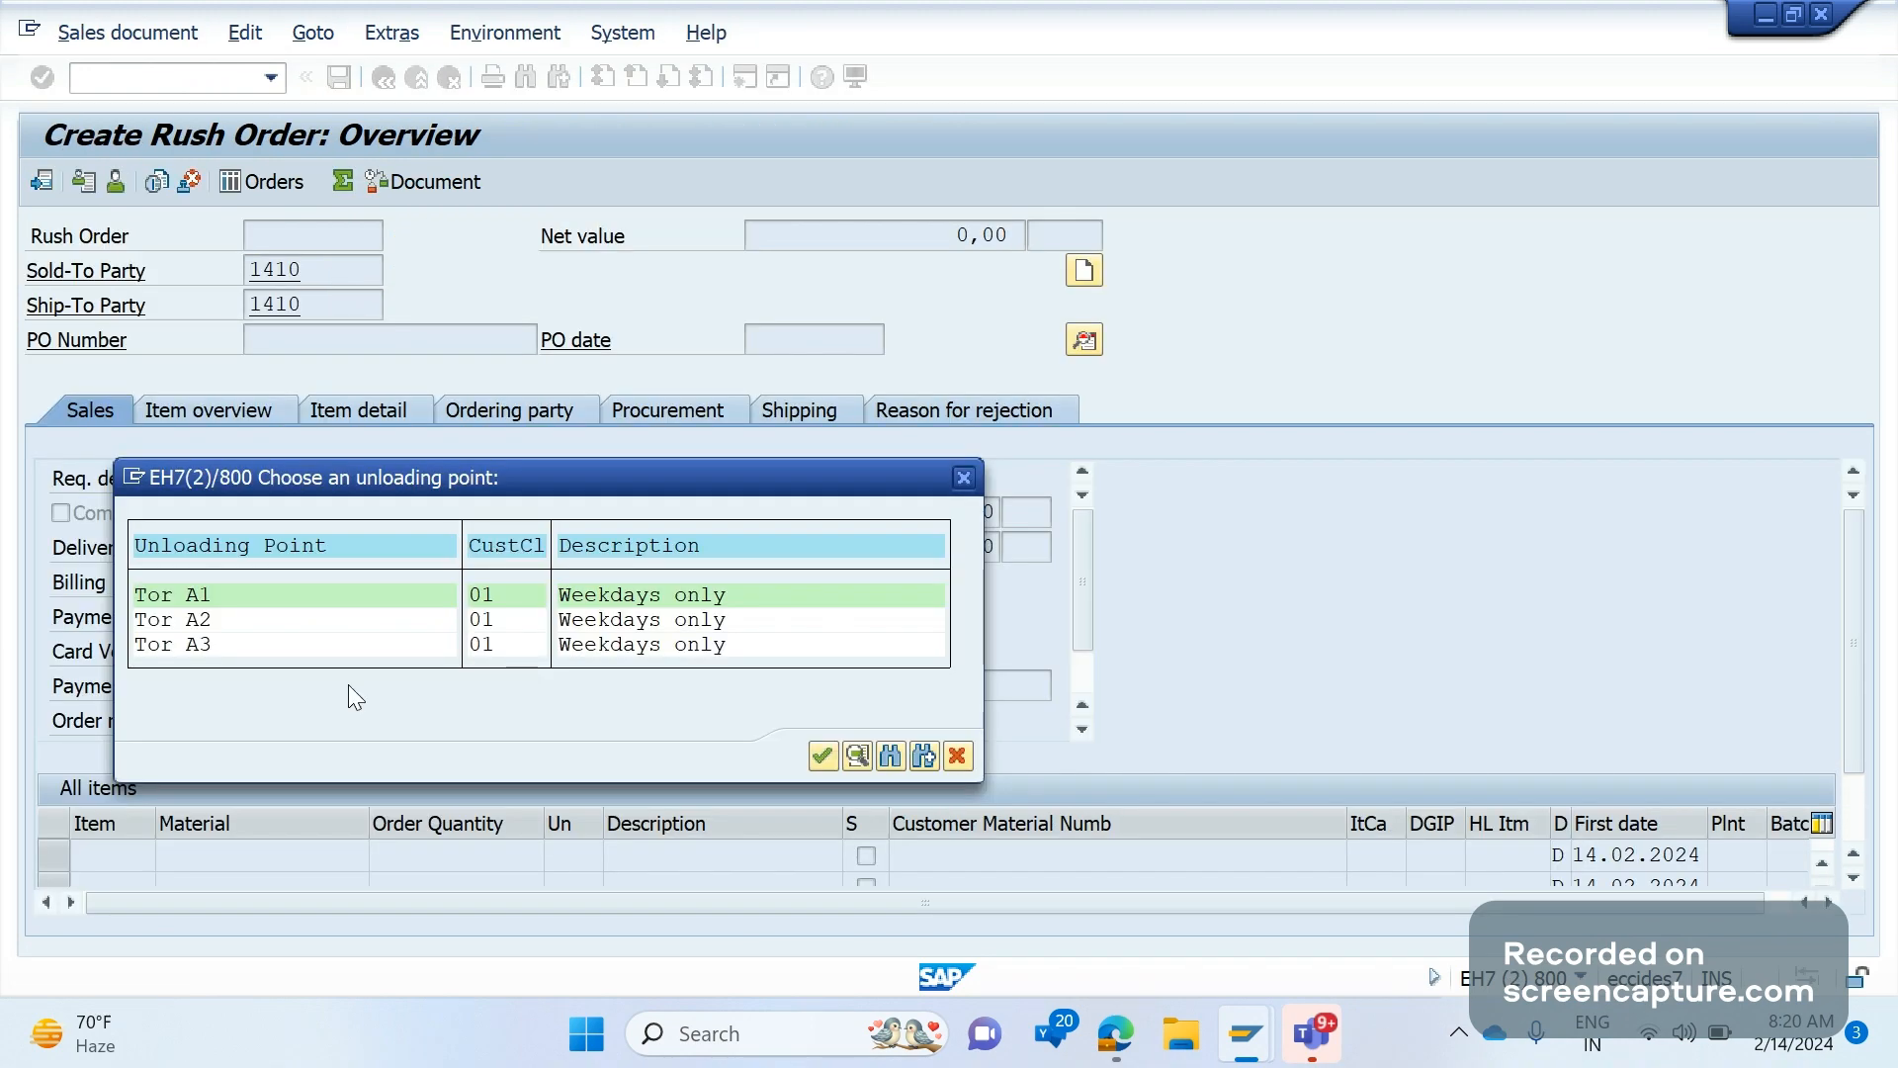
{"action": "double_click", "coordinate": [216, 599]}
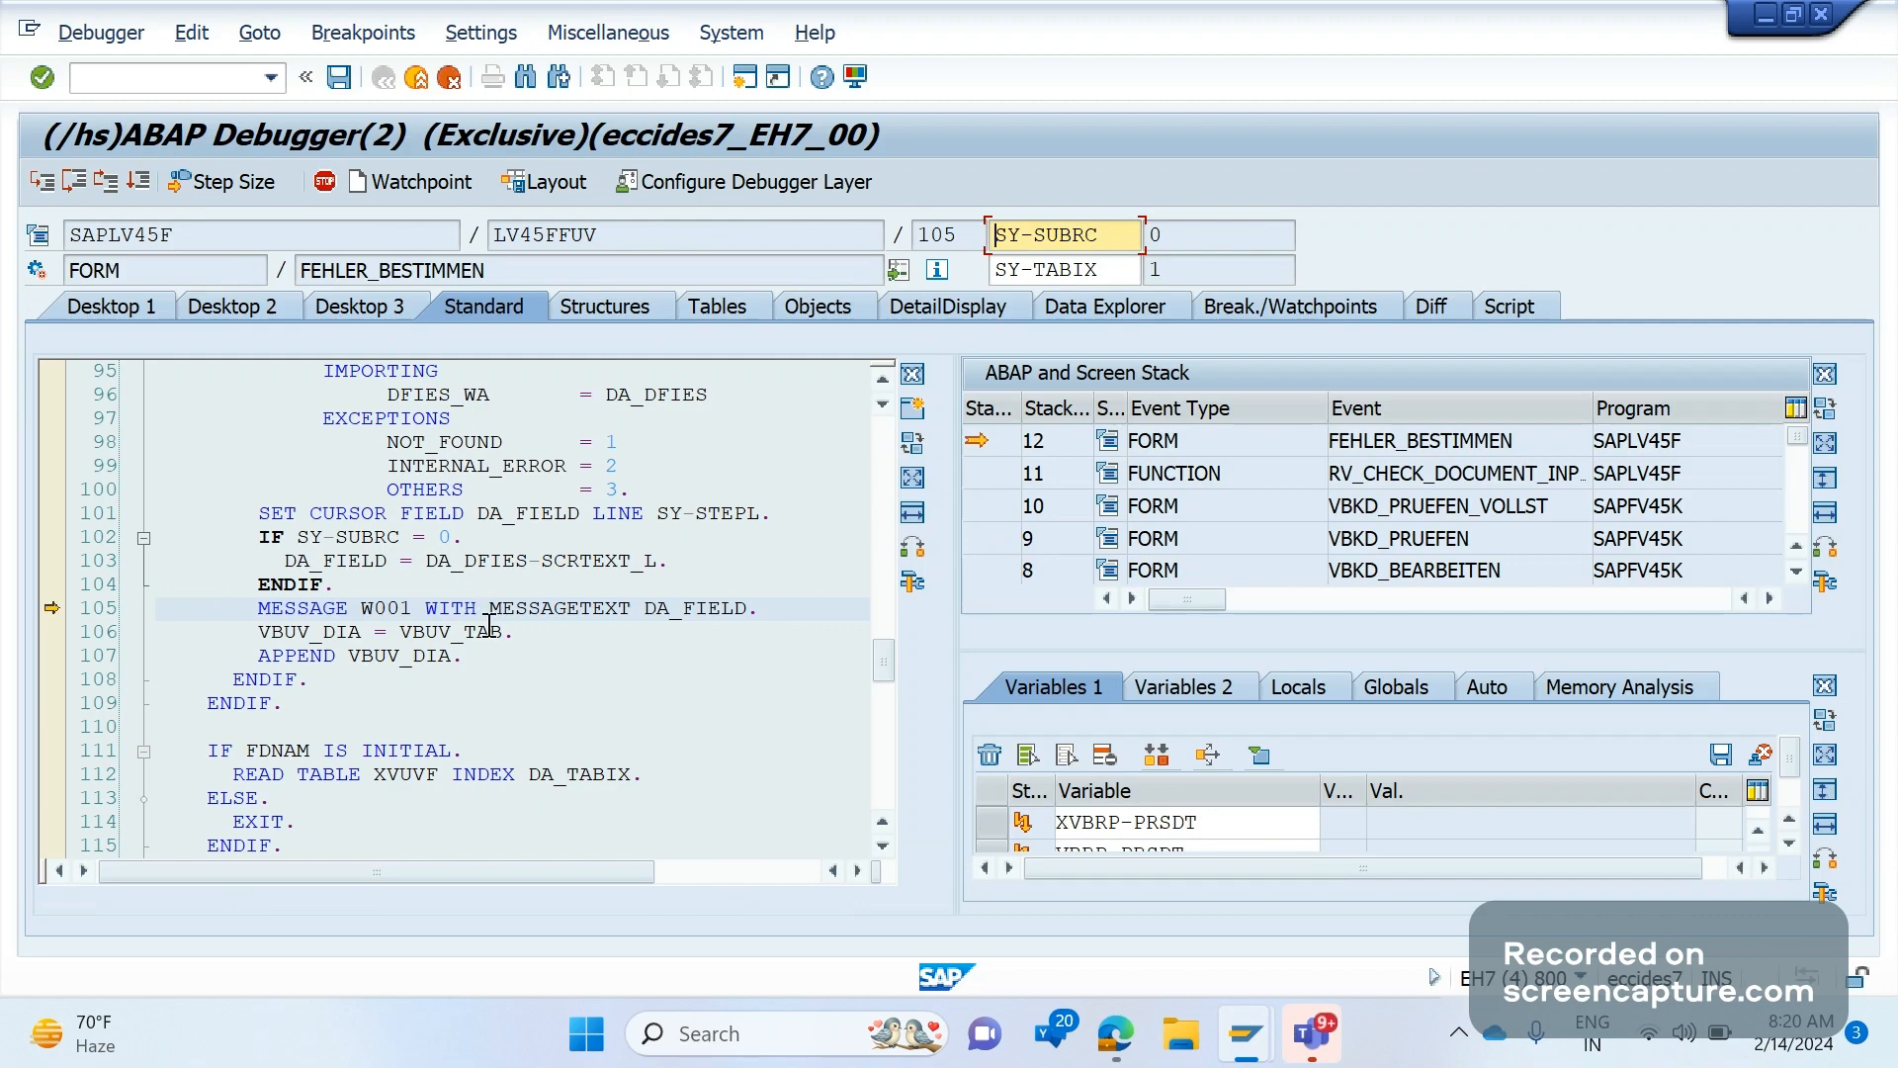
{"action": "key", "text": "F8"}
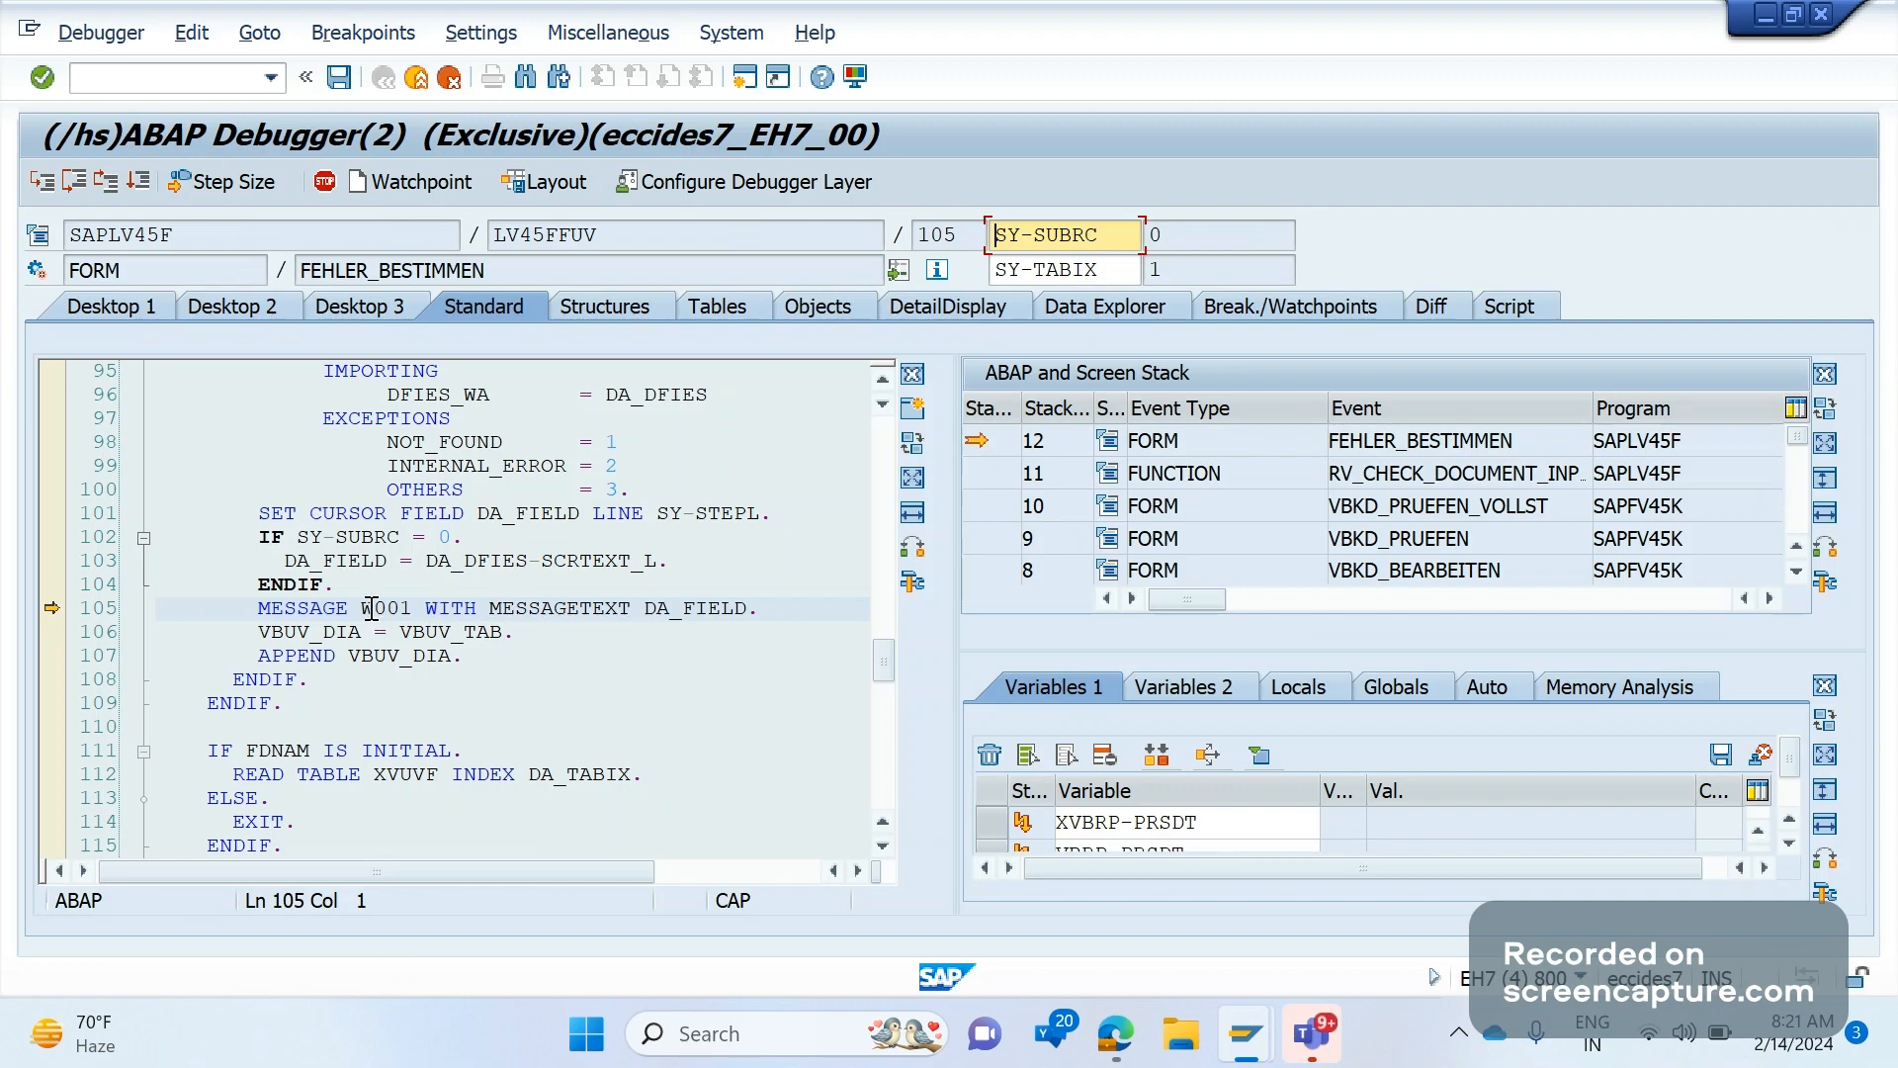
- Inspect the message type in the MESSAGE statement on line 105 and display the value of variable DA_FIELD
{"action": "left_click_drag", "start_coordinate": [379, 614], "coordinate": [351, 623]}
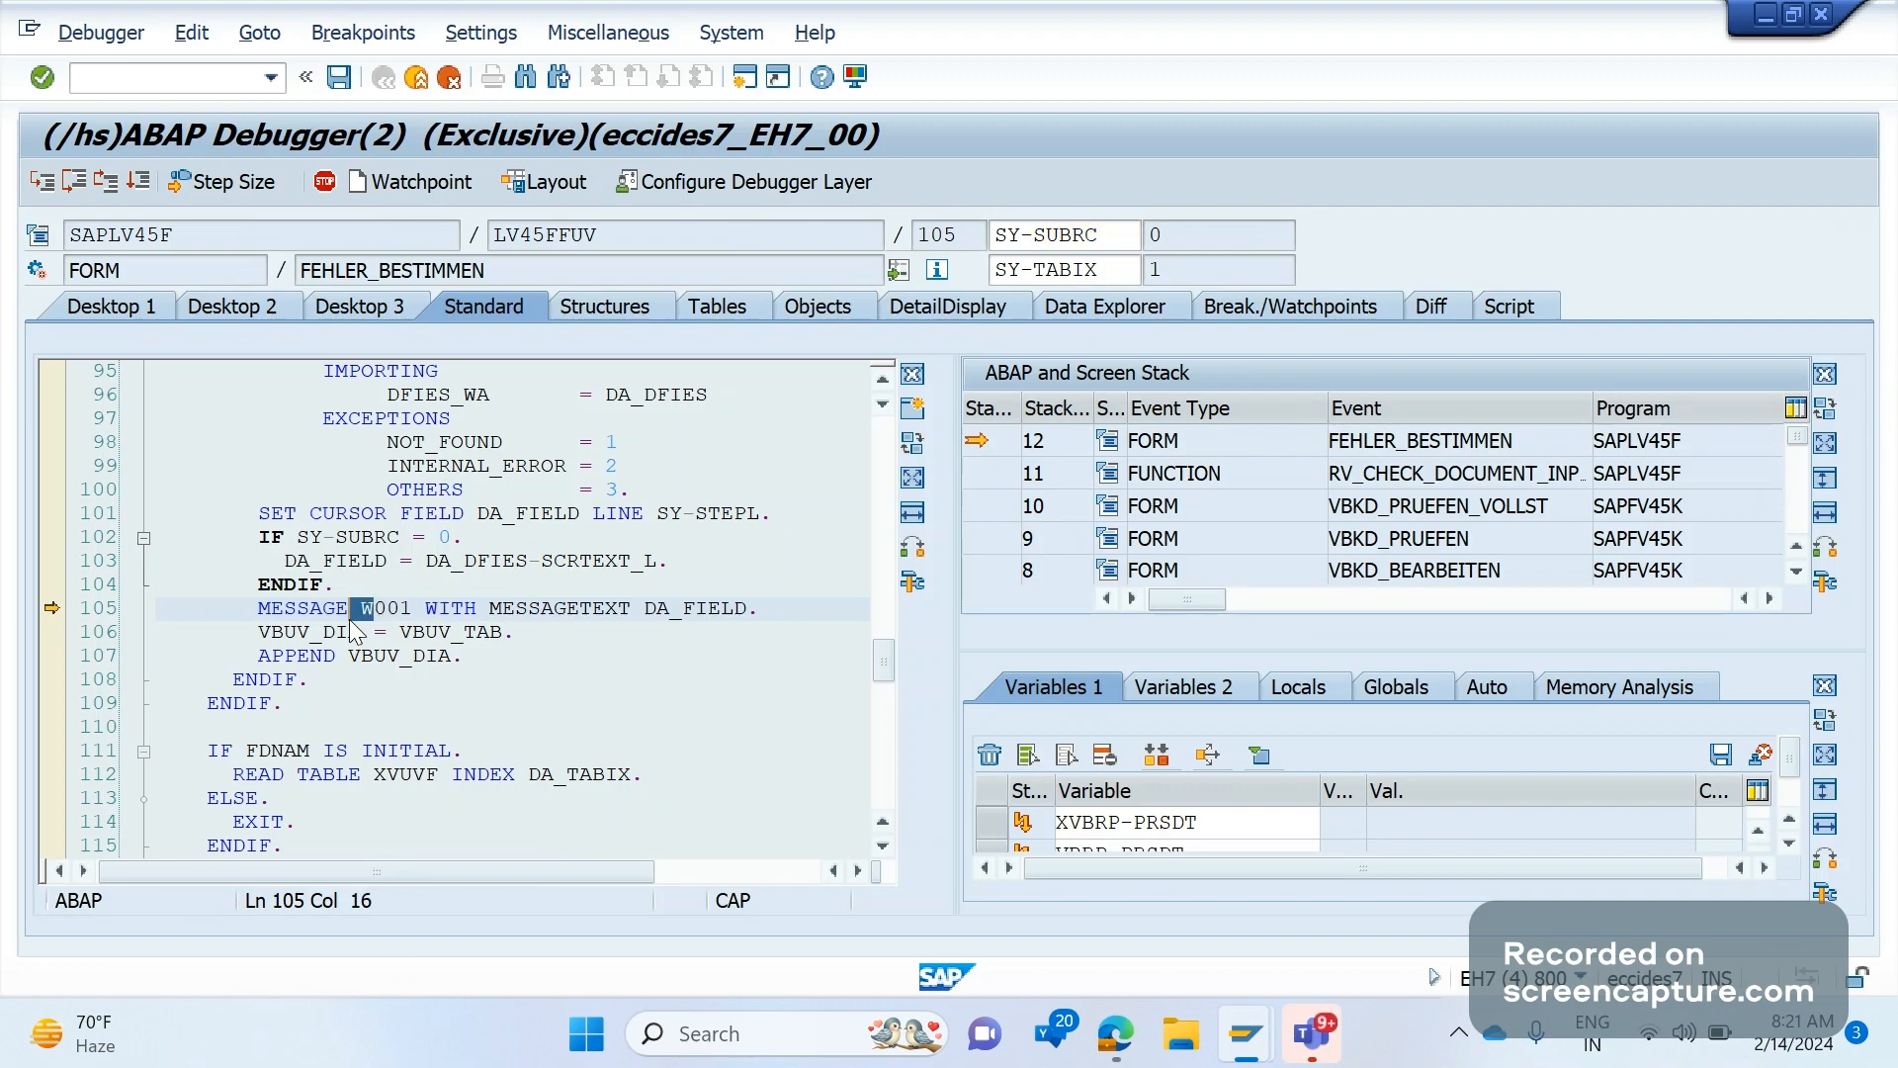
{"action": "left_click", "coordinate": [486, 676]}
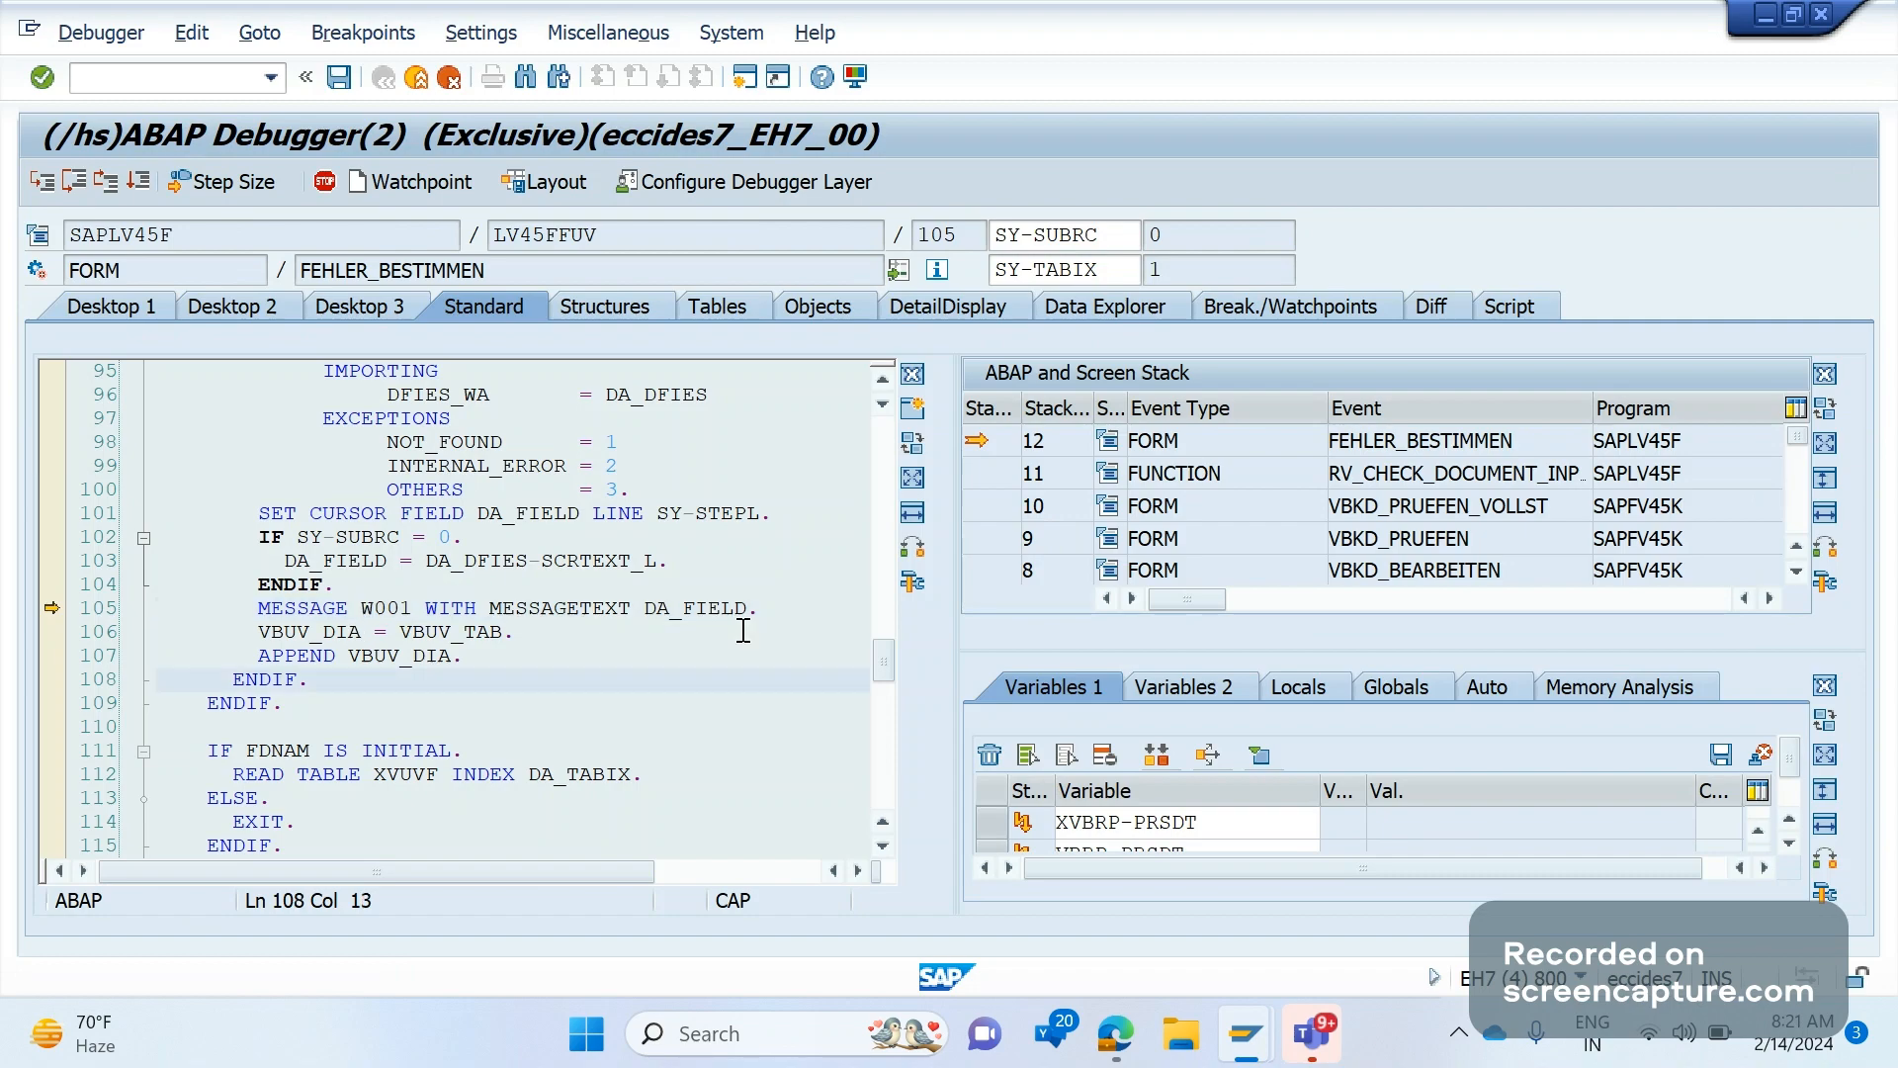
{"action": "double_click", "coordinate": [718, 607]}
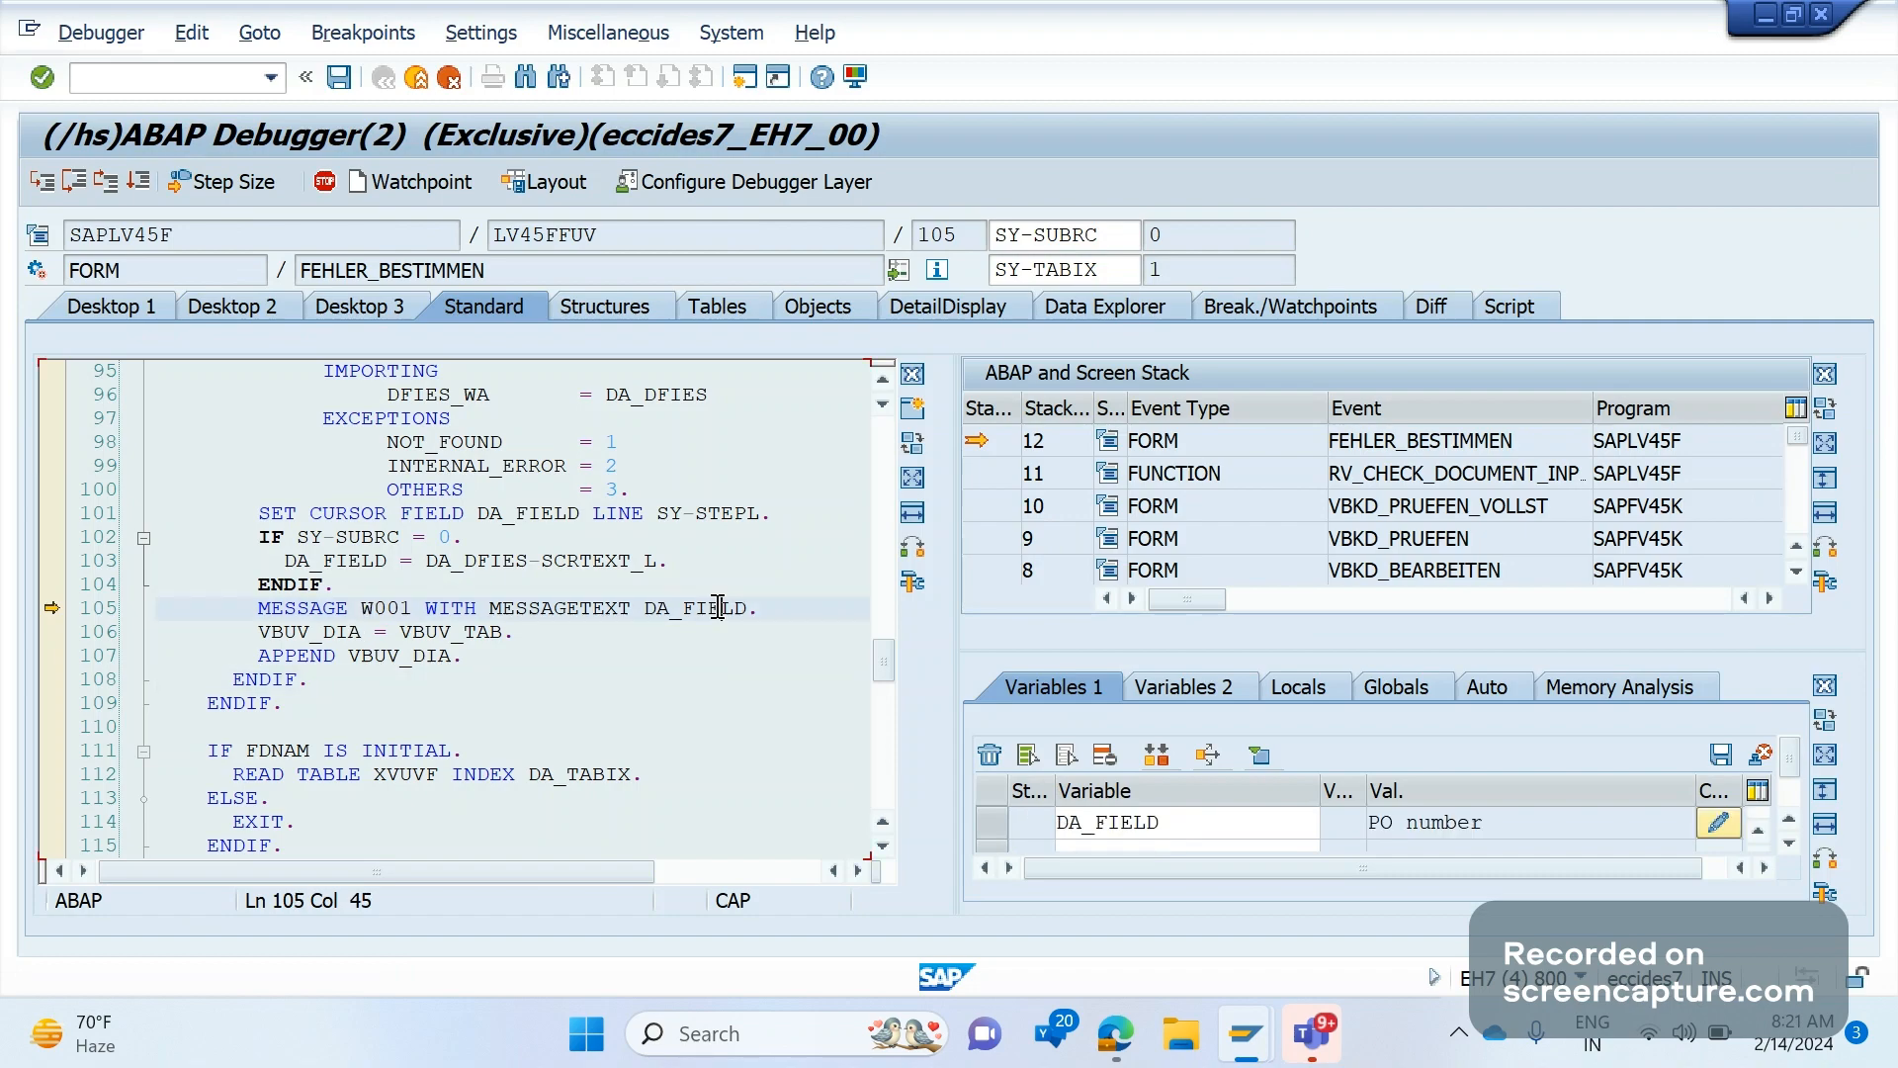
- Add variable MESSAGETEXT to the variable display and view it beside the code in the Desktop 3 layout
{"action": "double_click", "coordinate": [597, 605]}
{"action": "left_click", "coordinate": [388, 315]}
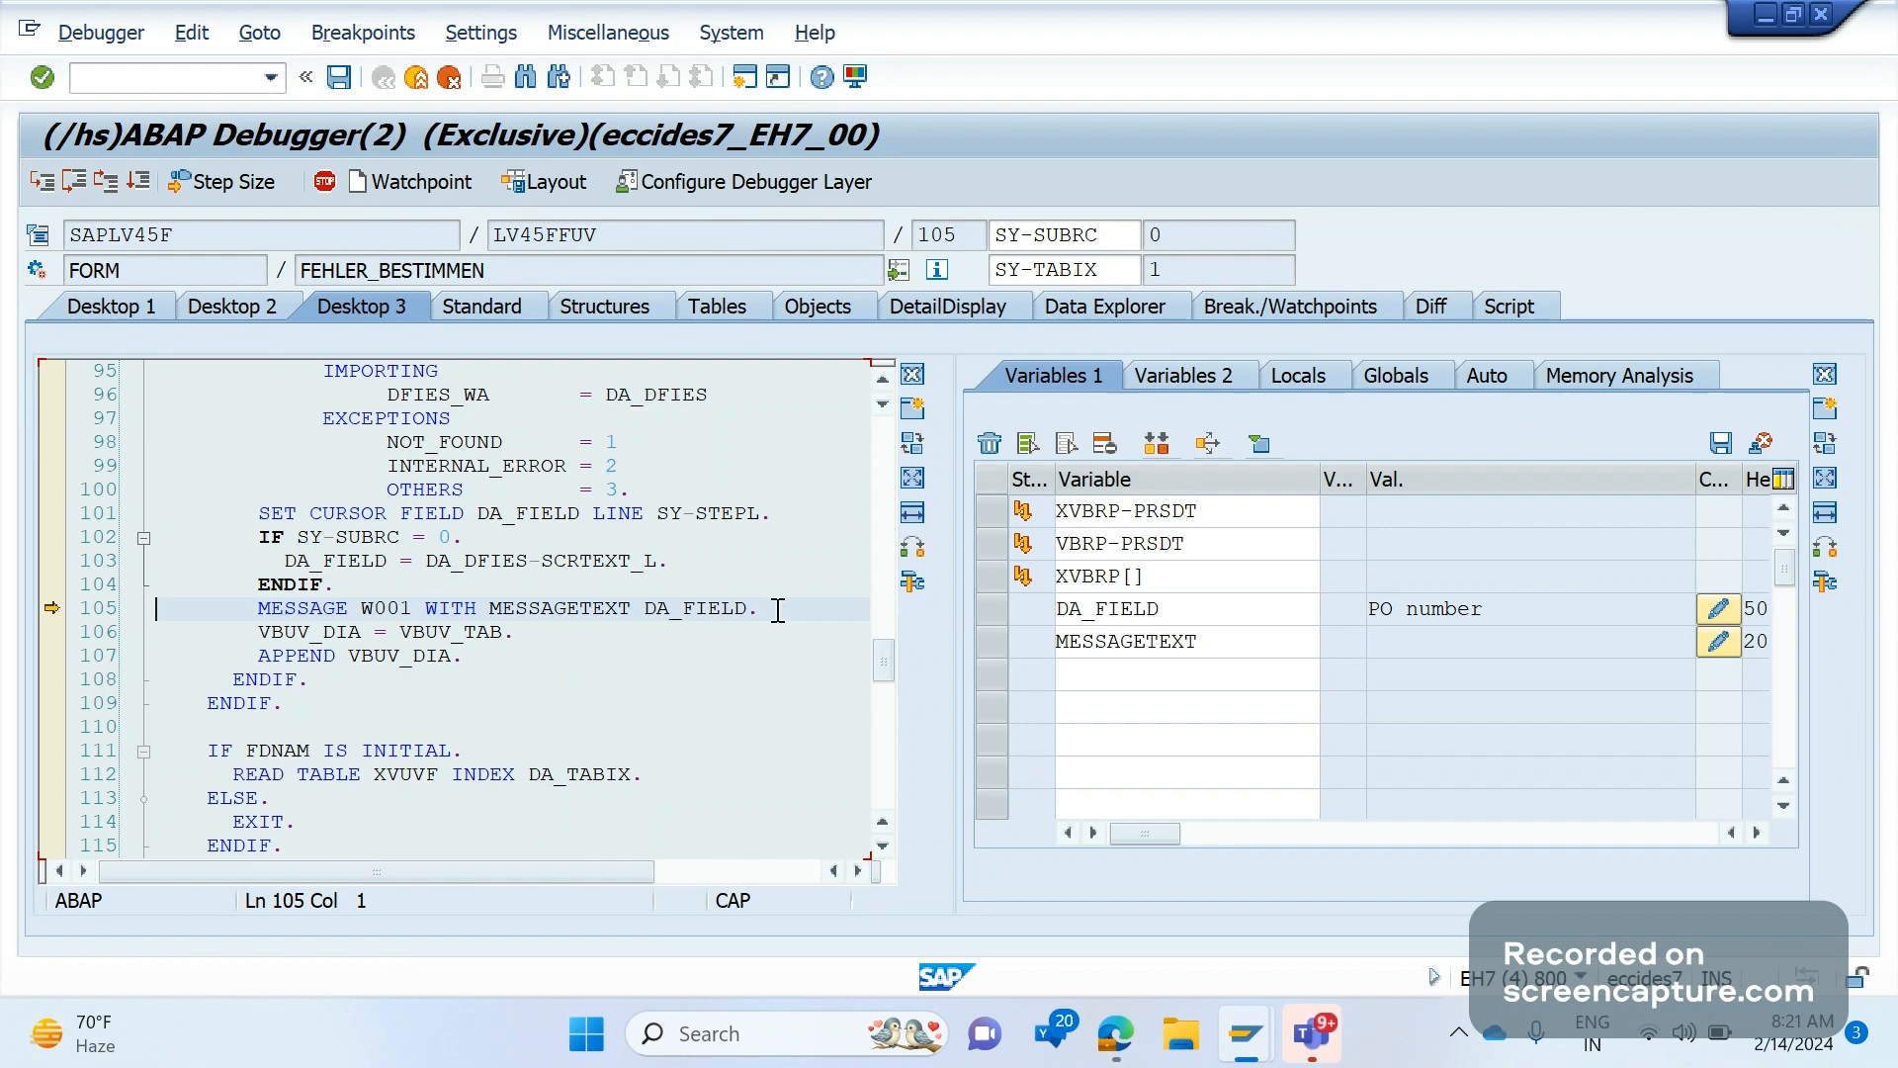
{"action": "left_click_drag", "start_coordinate": [778, 611], "coordinate": [617, 608]}
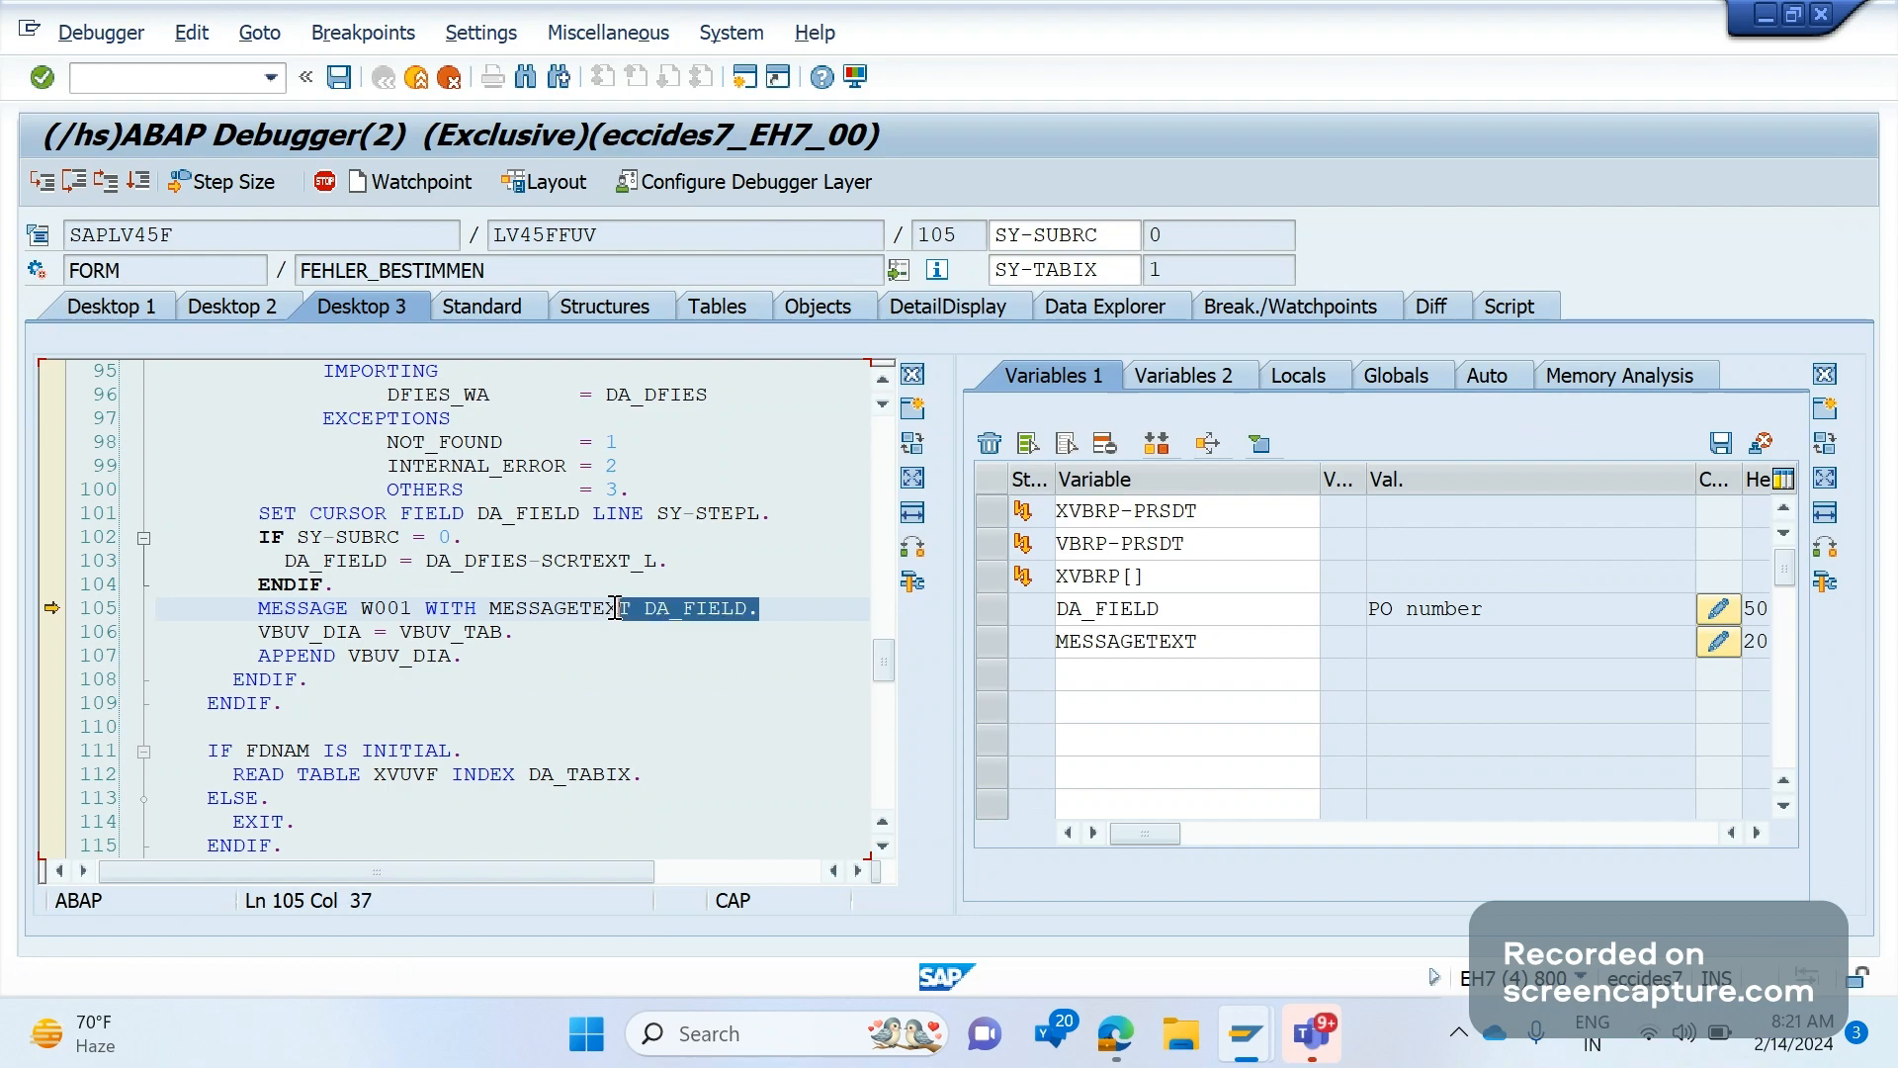
{"action": "left_click", "coordinate": [627, 681]}
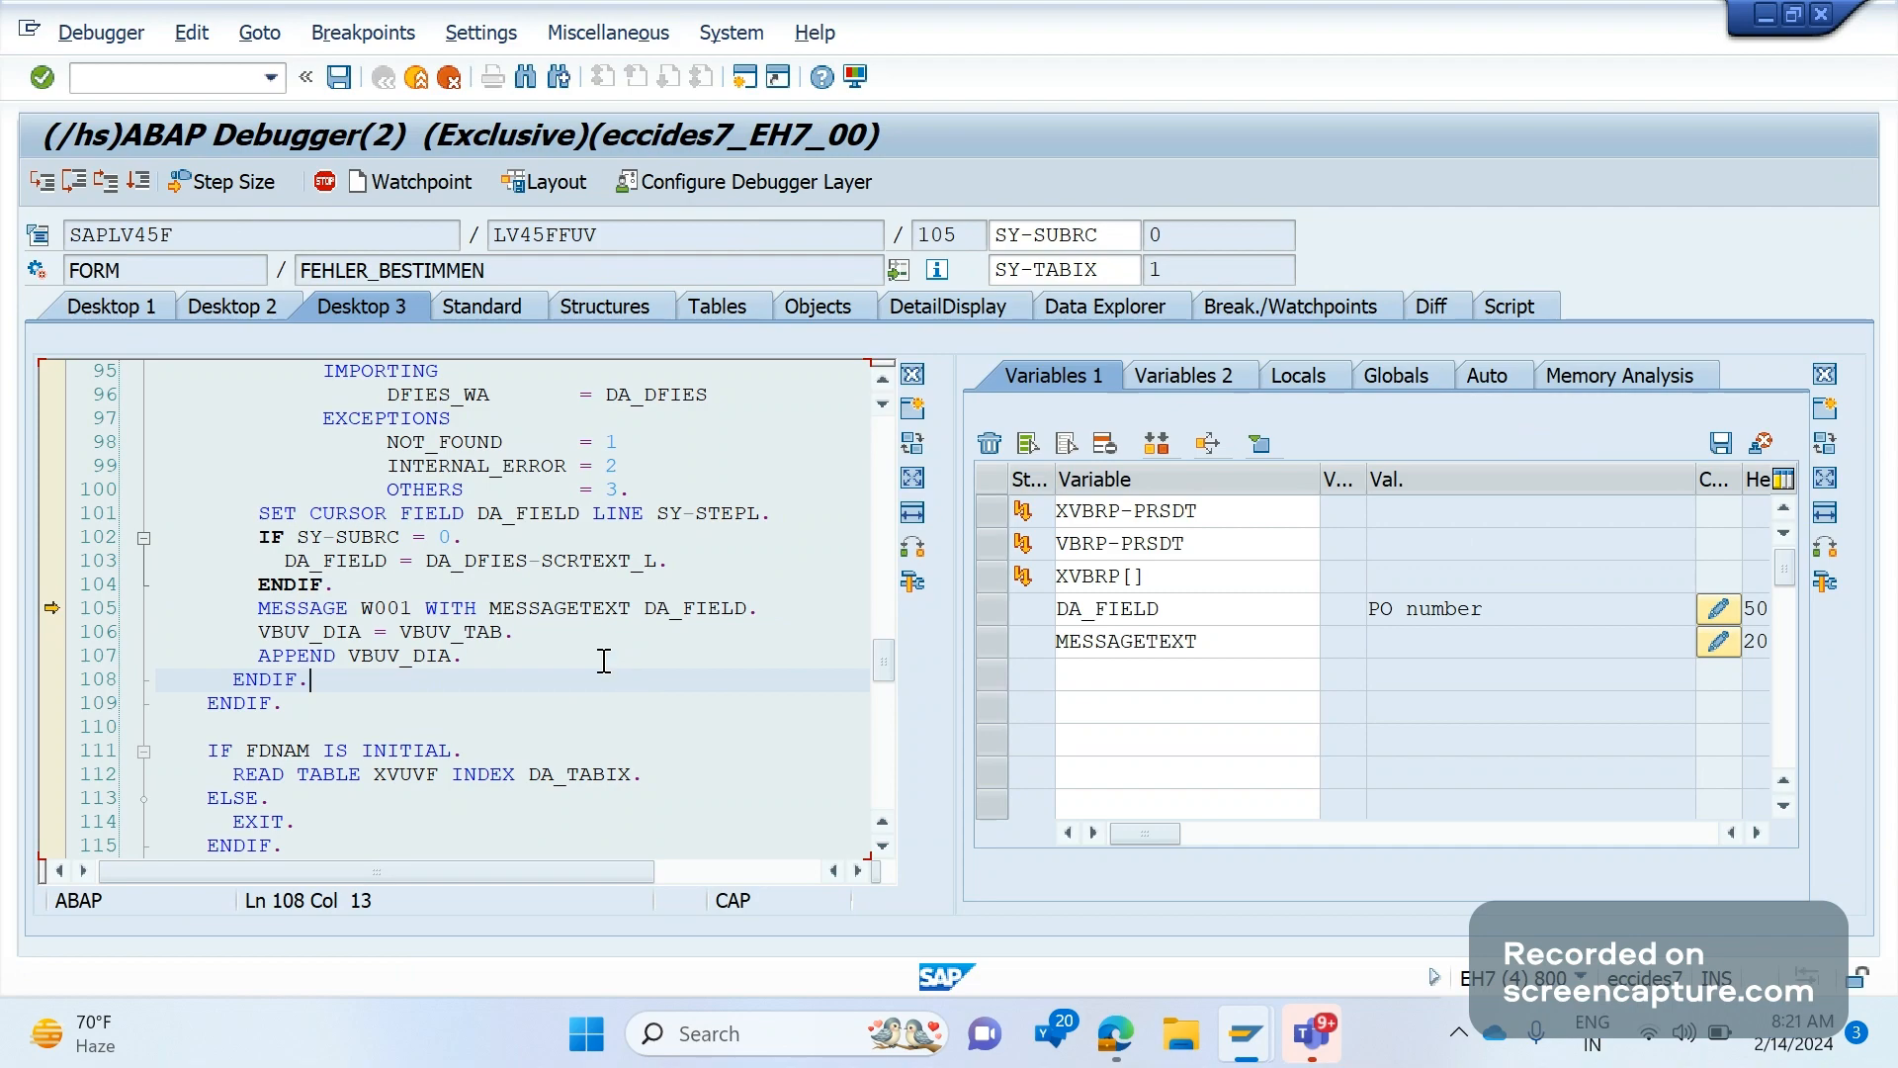
- Skip the MESSAGE statement on line 105 by moving execution to line 106 with Goto statement
{"action": "left_click", "coordinate": [101, 34]}
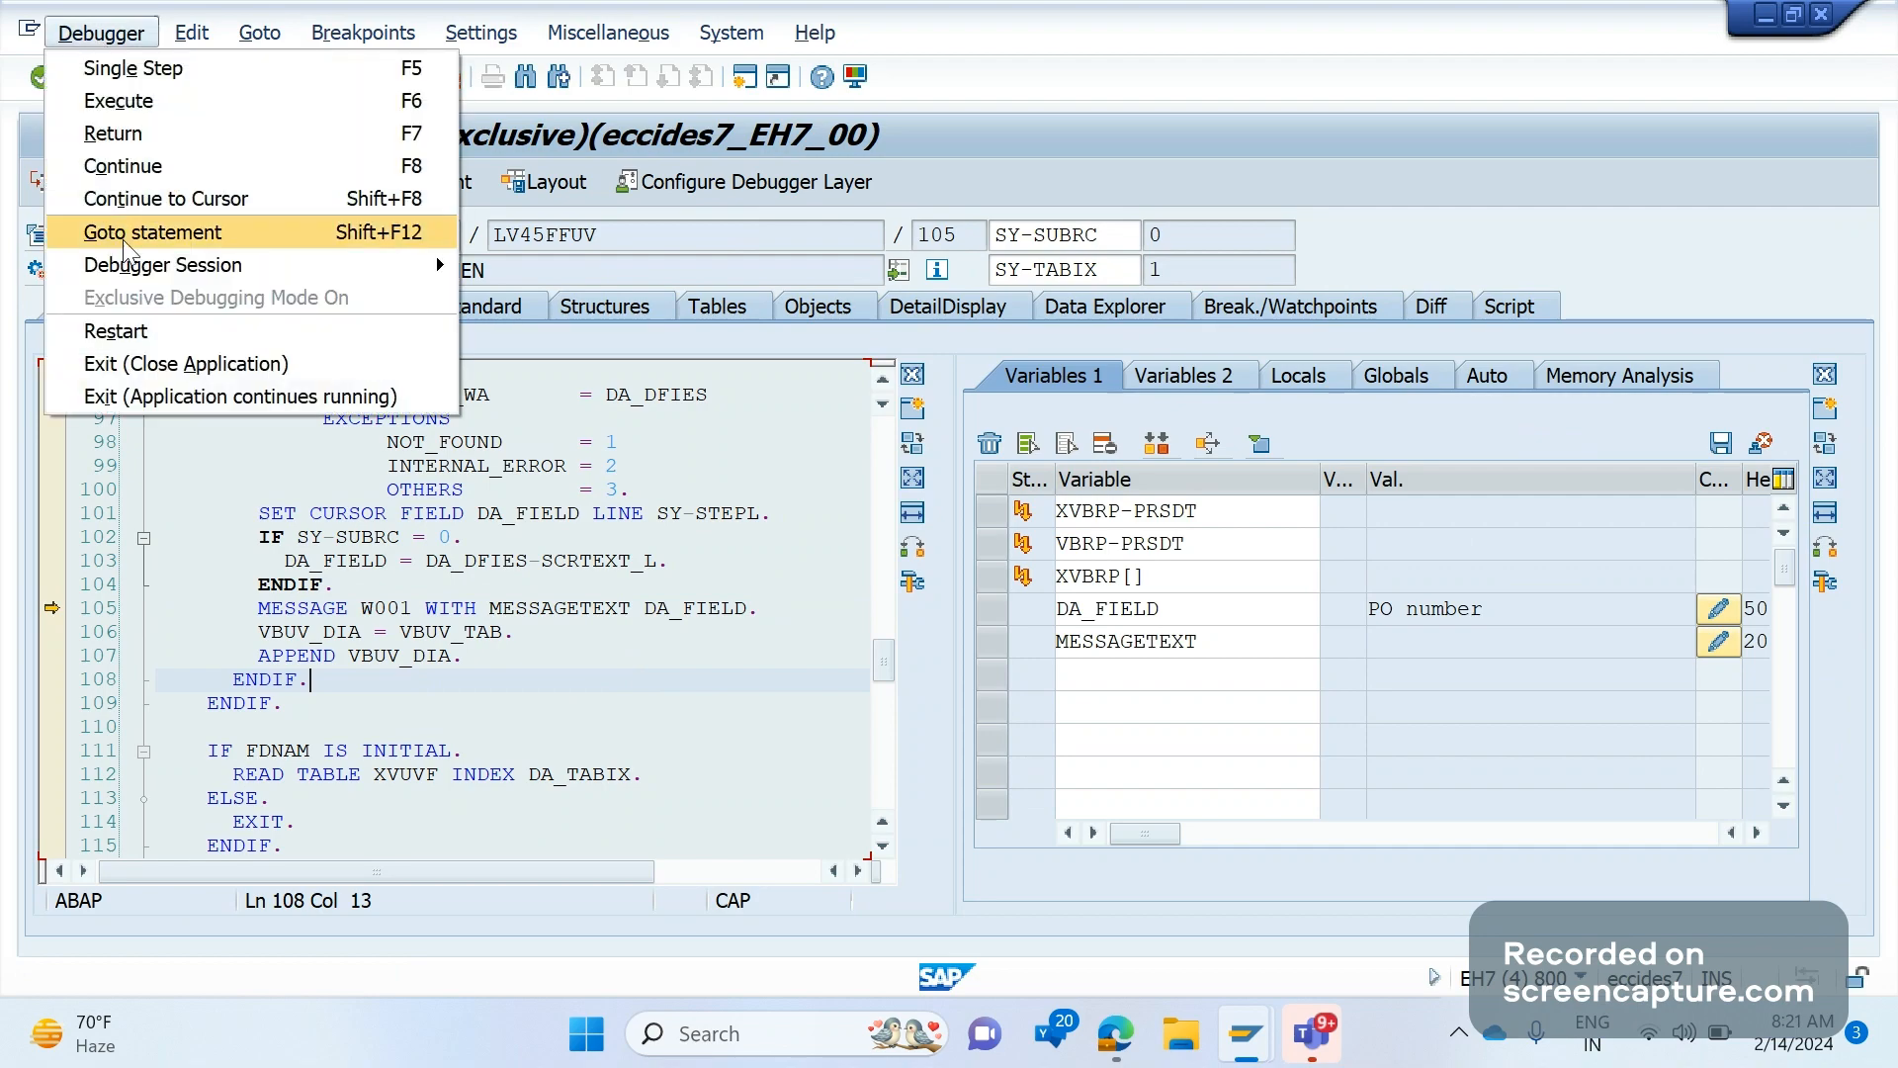
{"action": "left_click", "coordinate": [558, 692]}
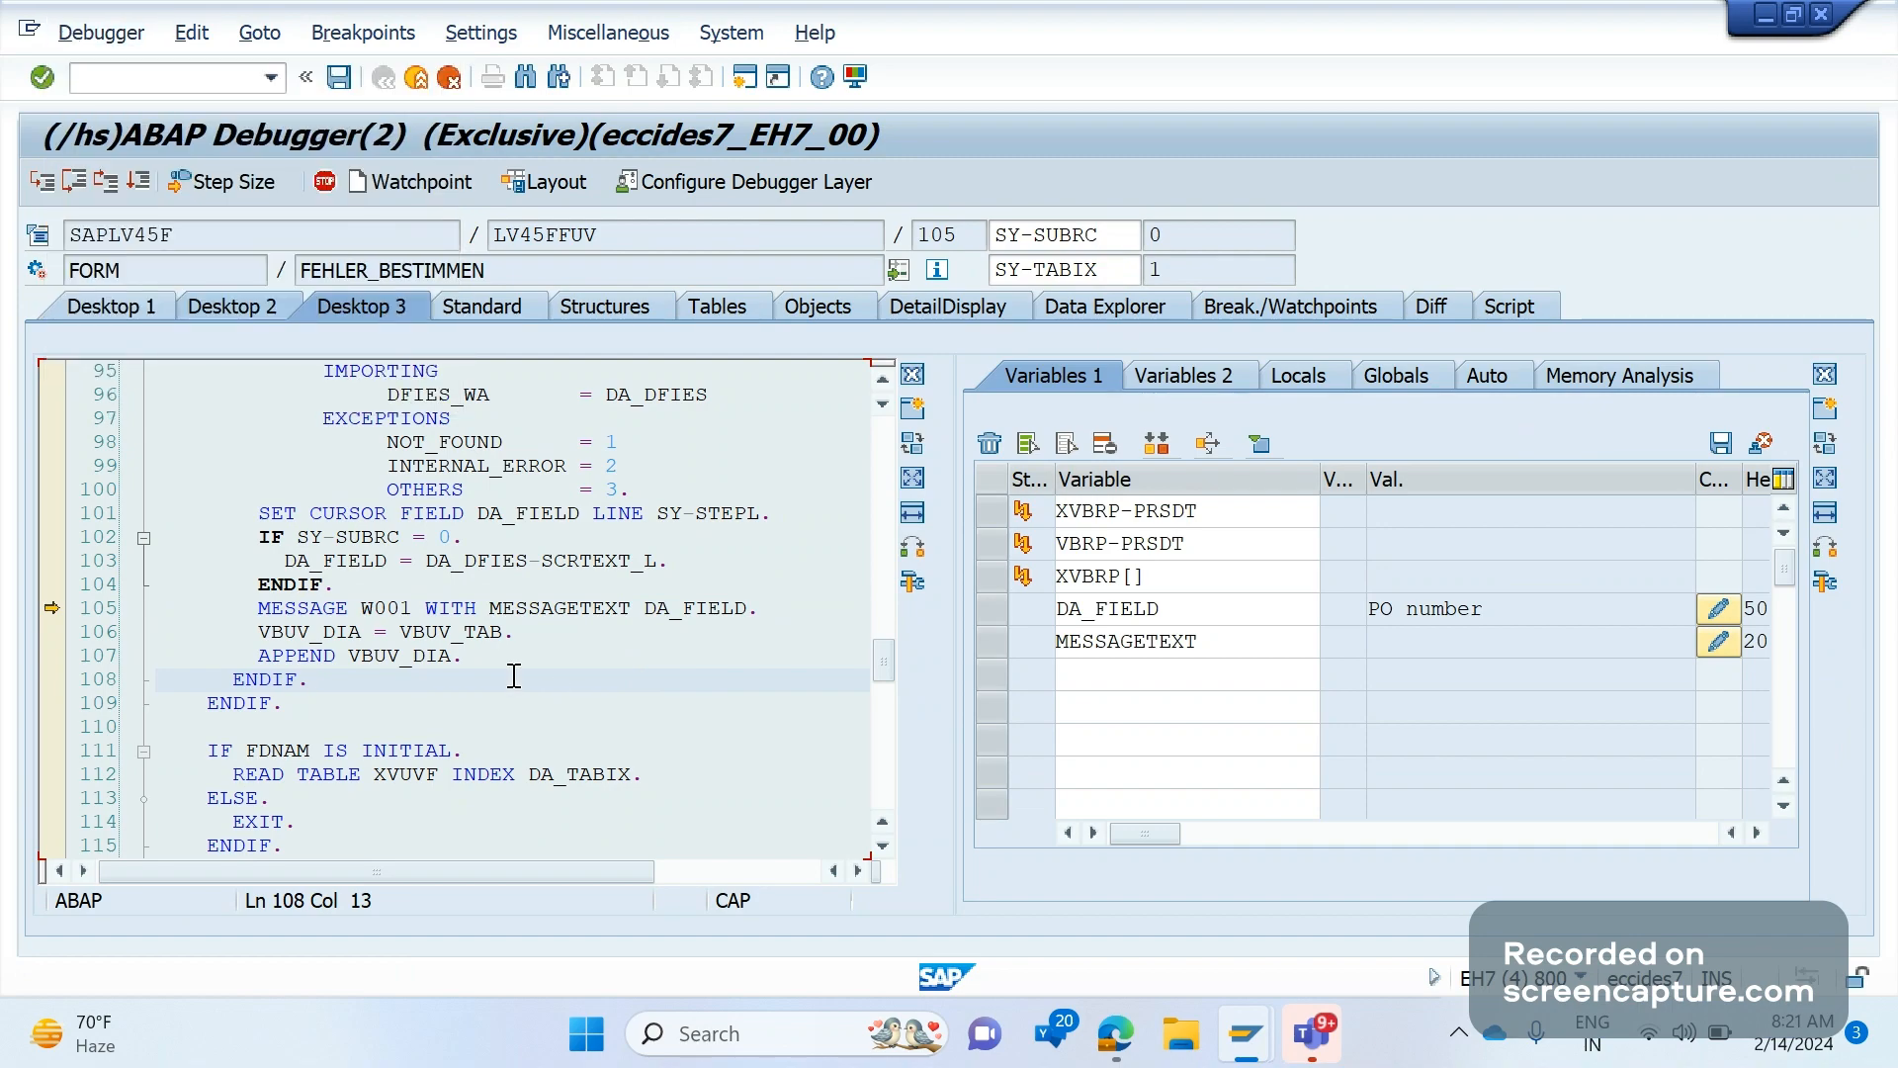
{"action": "mouse_move", "coordinate": [457, 660]}
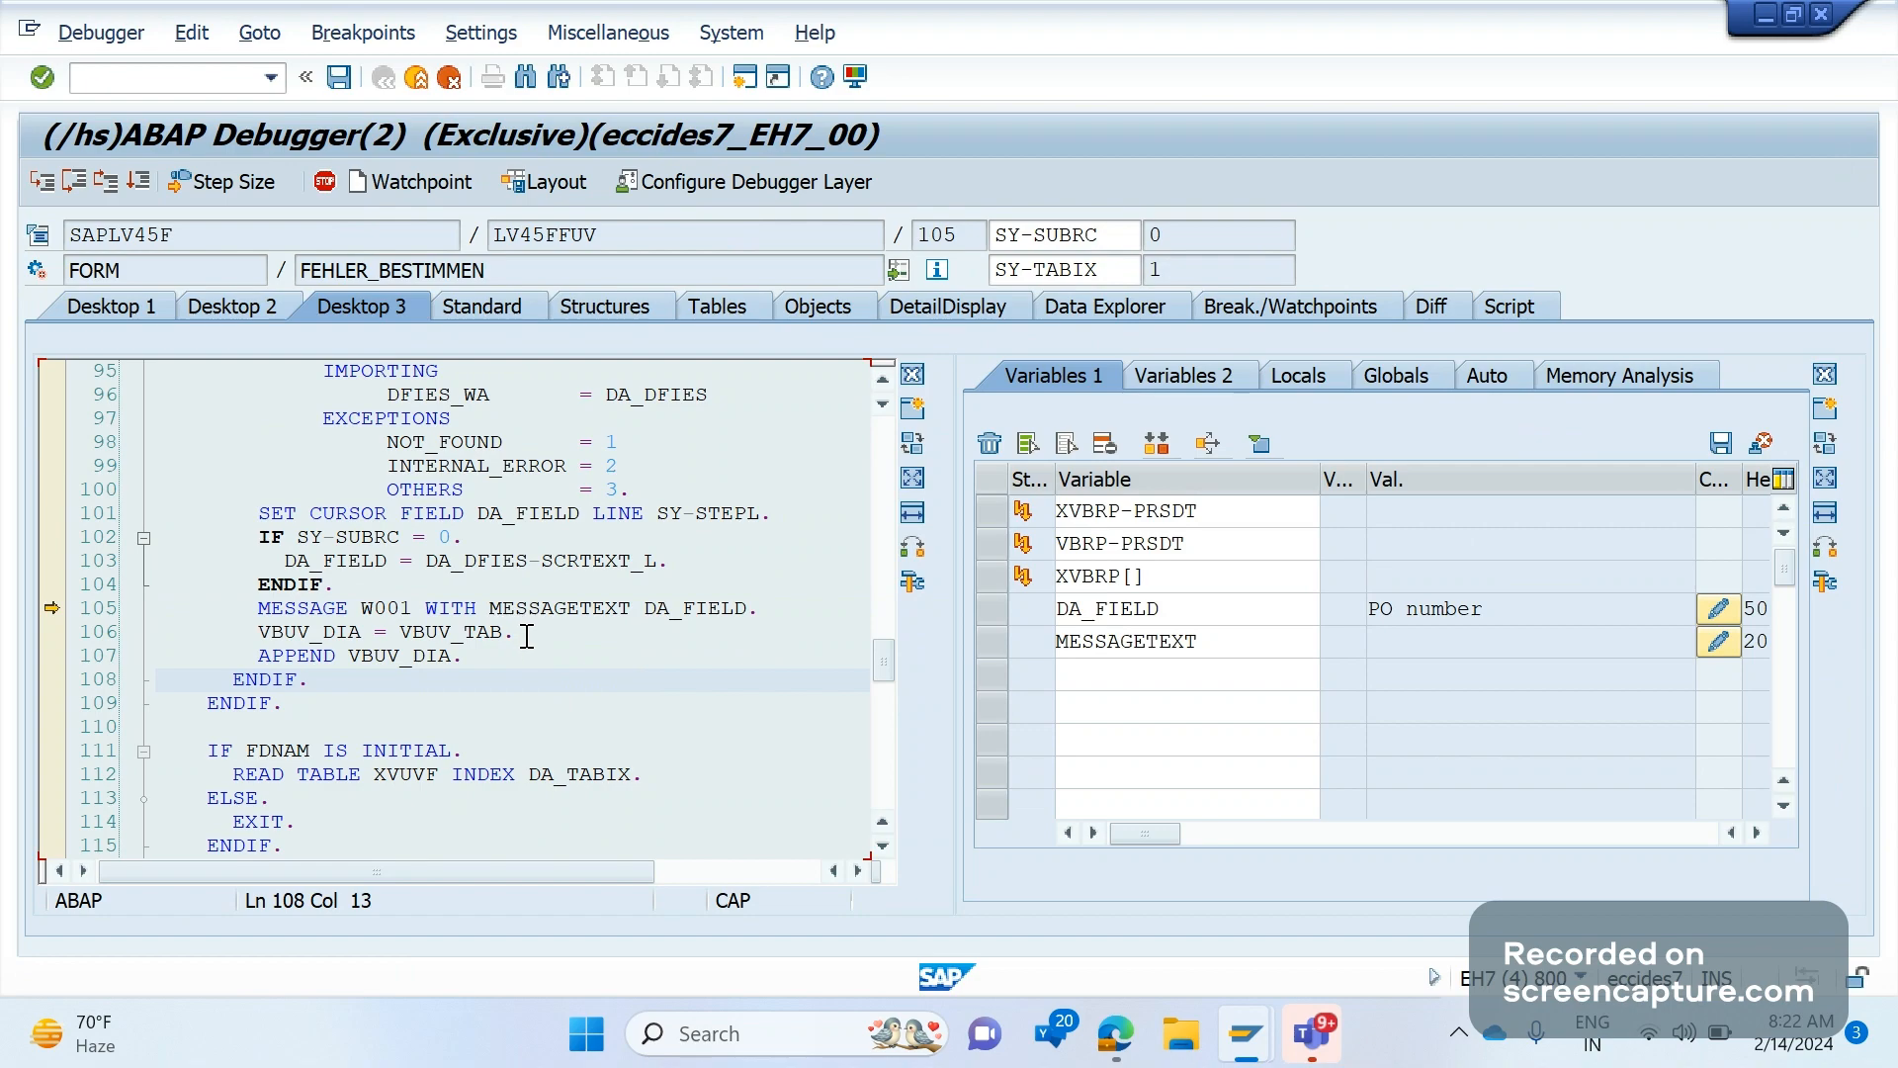
{"action": "left_click", "coordinate": [527, 636]}
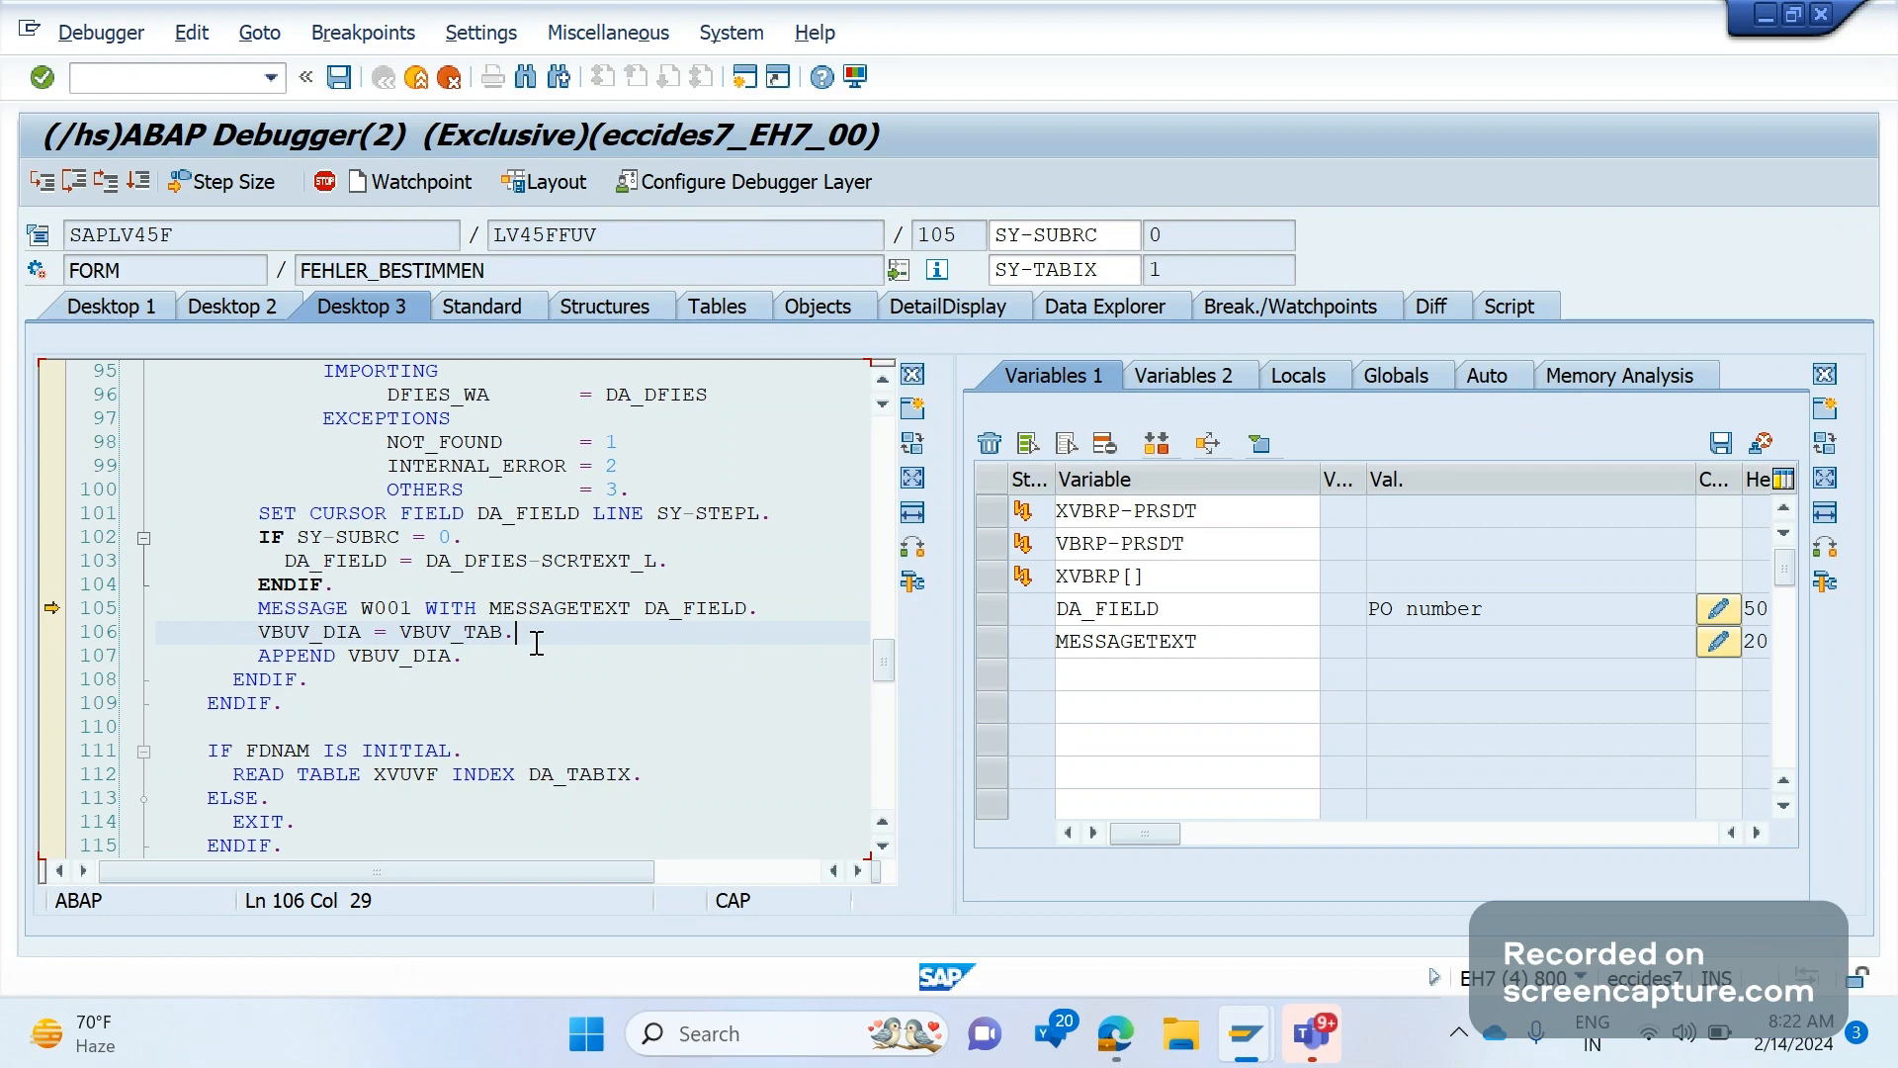
{"action": "left_click", "coordinate": [94, 34]}
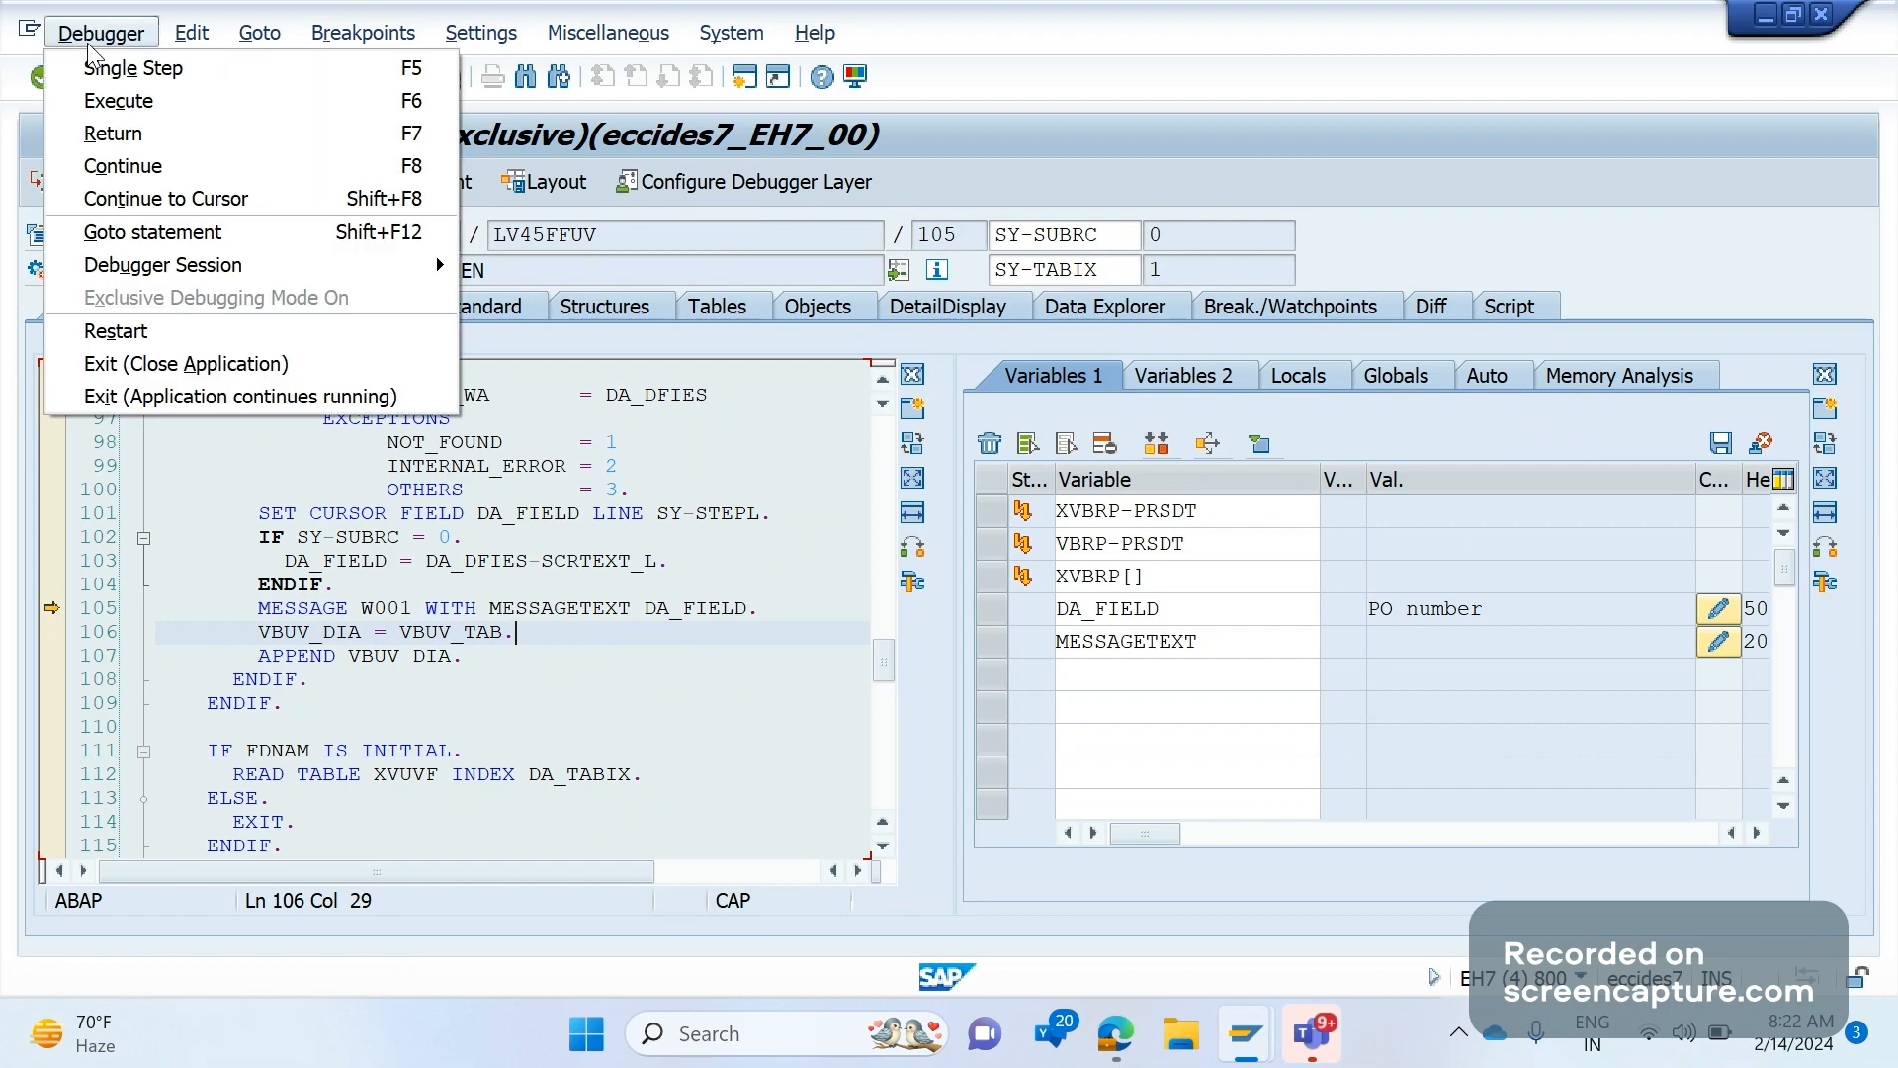
{"action": "left_click", "coordinate": [126, 231]}
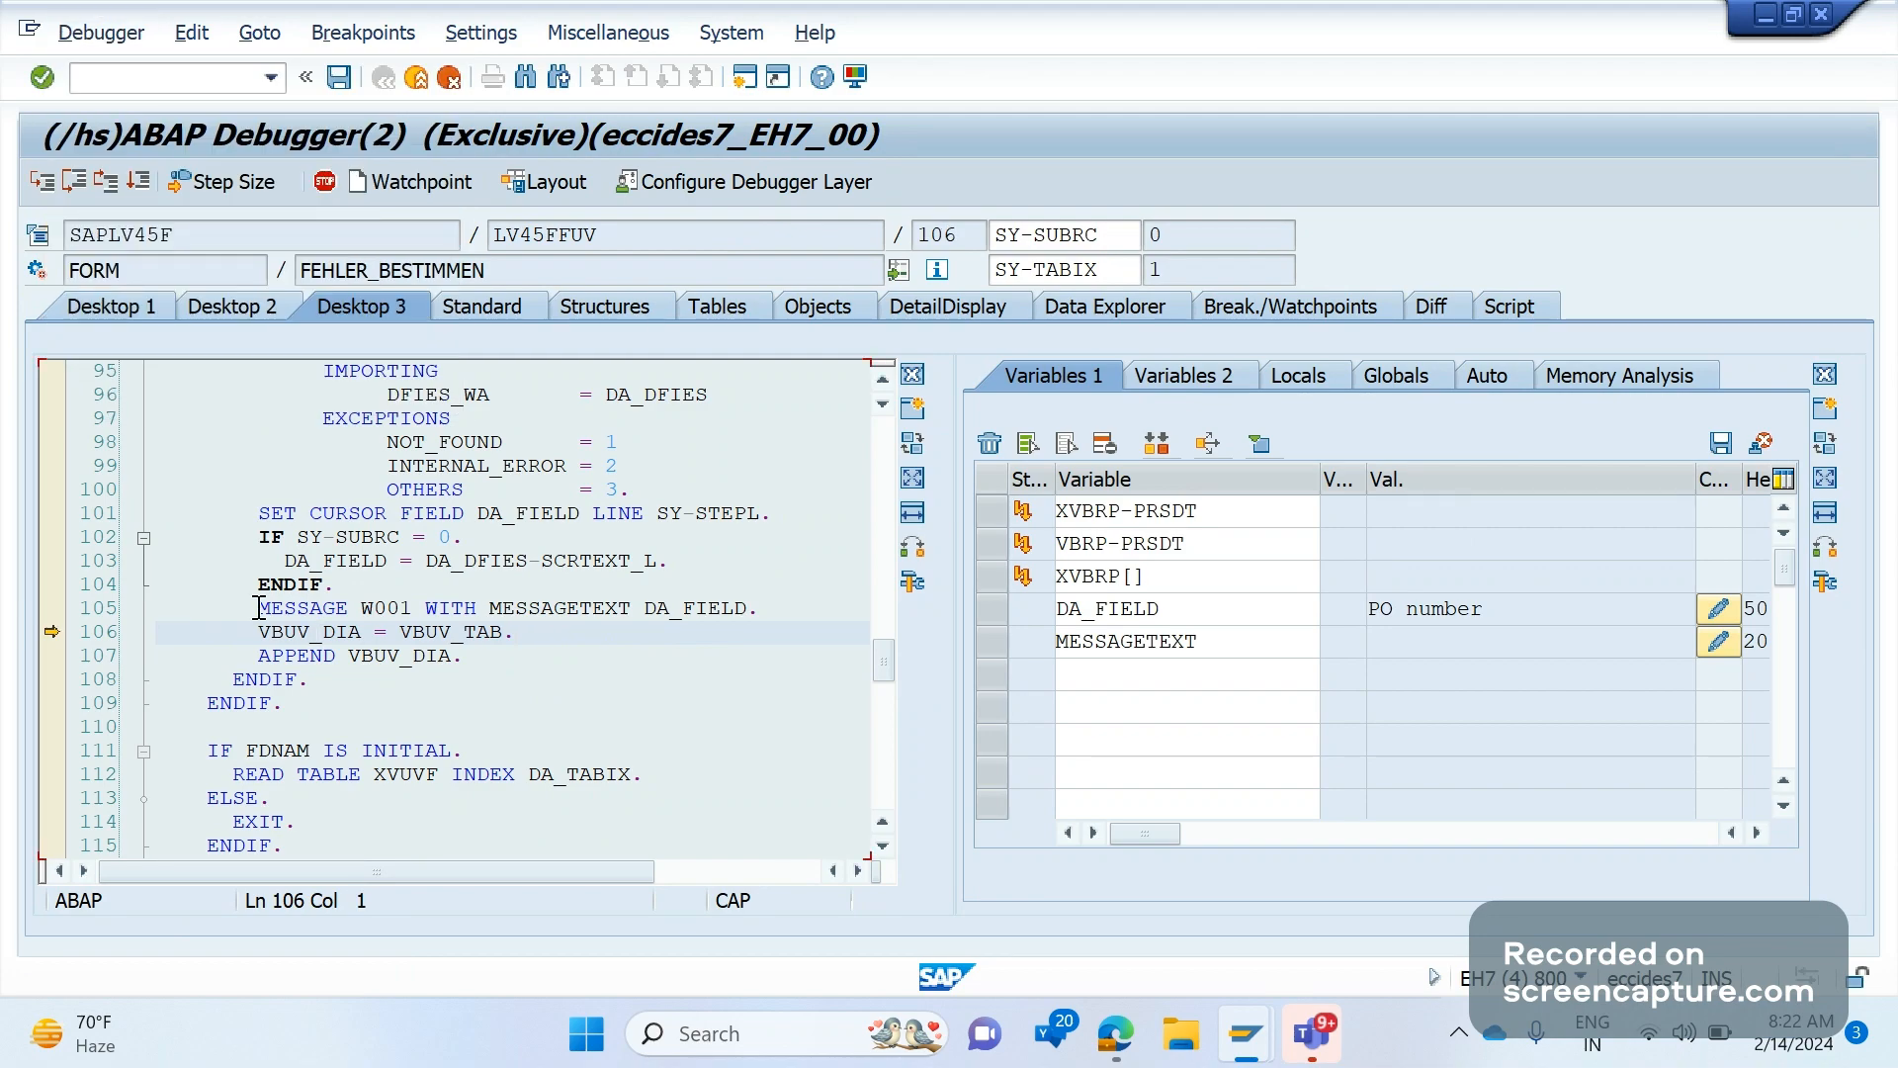
- Move execution past the assignment to line 107, APPEND VBUV_DIA, with Goto statement and resume the rush order
{"action": "left_click_drag", "start_coordinate": [258, 607], "coordinate": [384, 624]}
{"action": "left_click", "coordinate": [524, 669]}
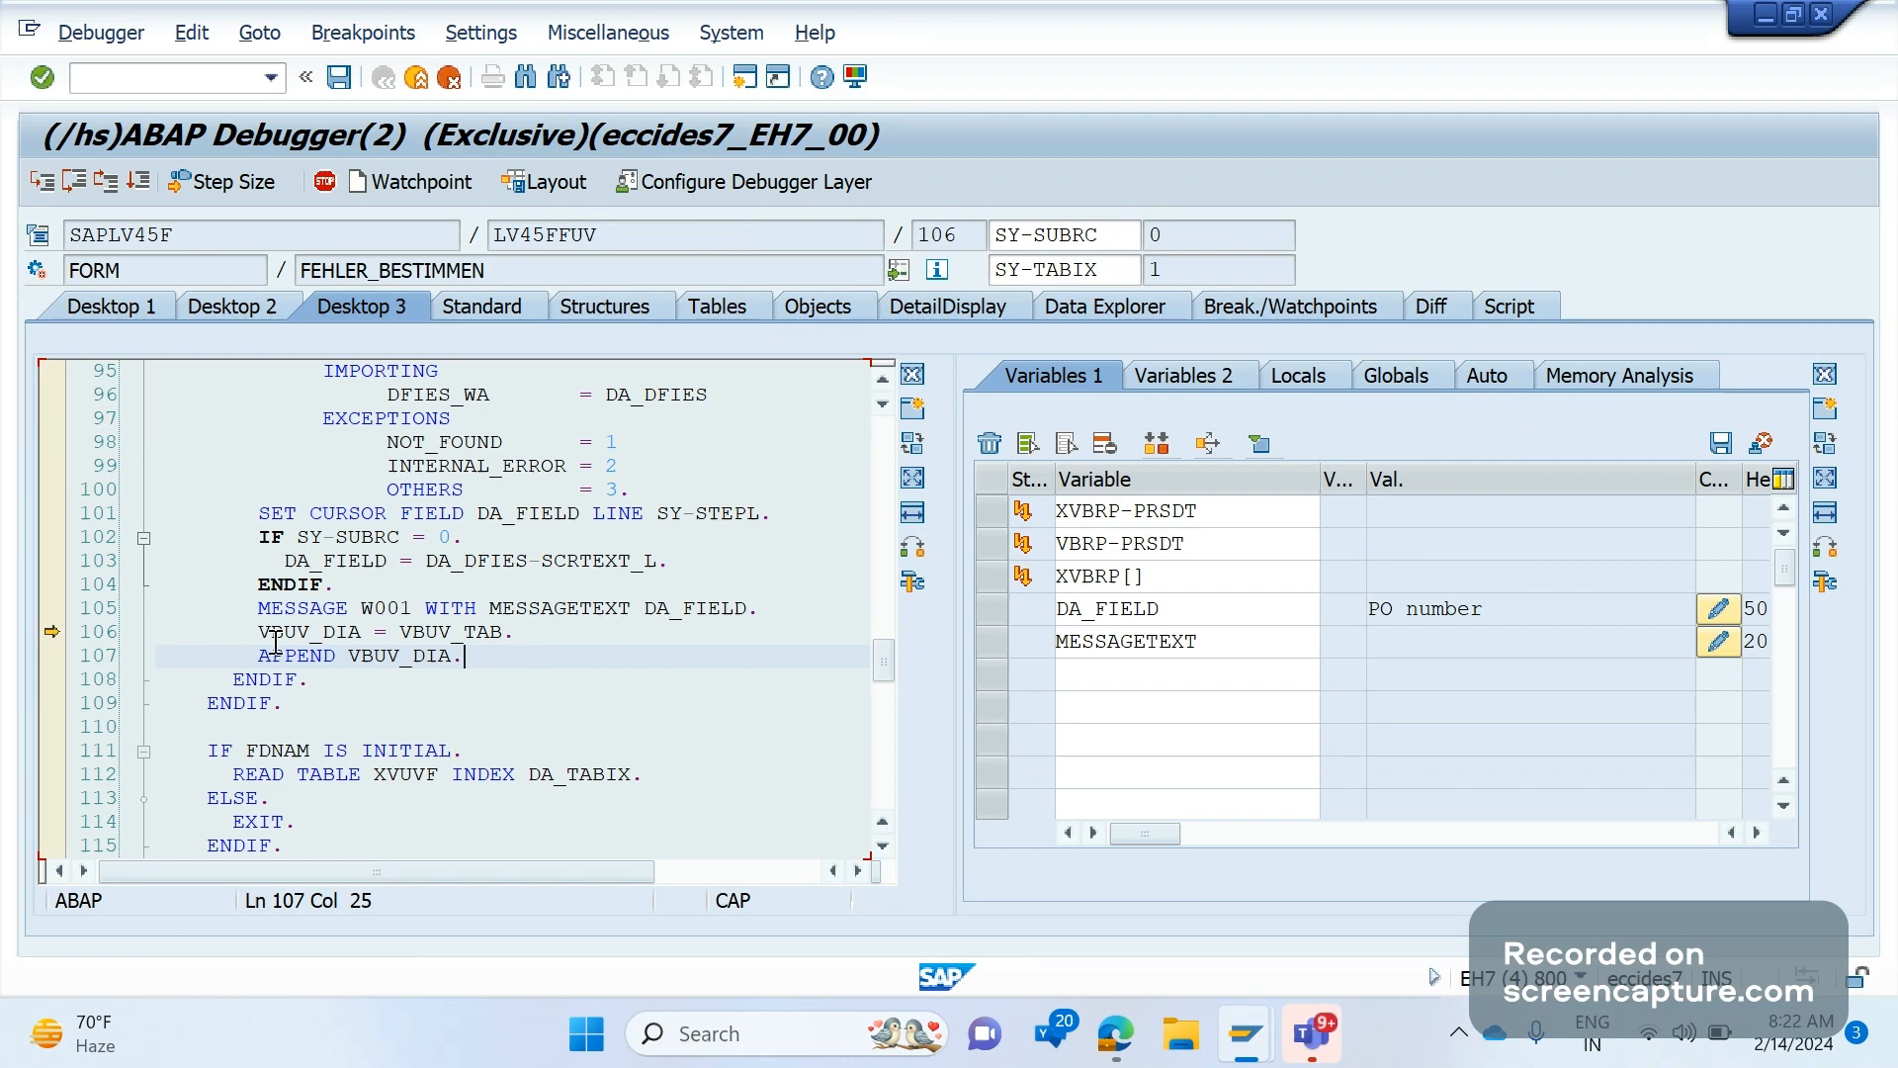
{"action": "left_click_drag", "start_coordinate": [260, 634], "coordinate": [431, 615]}
{"action": "left_click", "coordinate": [473, 659]}
{"action": "left_click", "coordinate": [102, 32]}
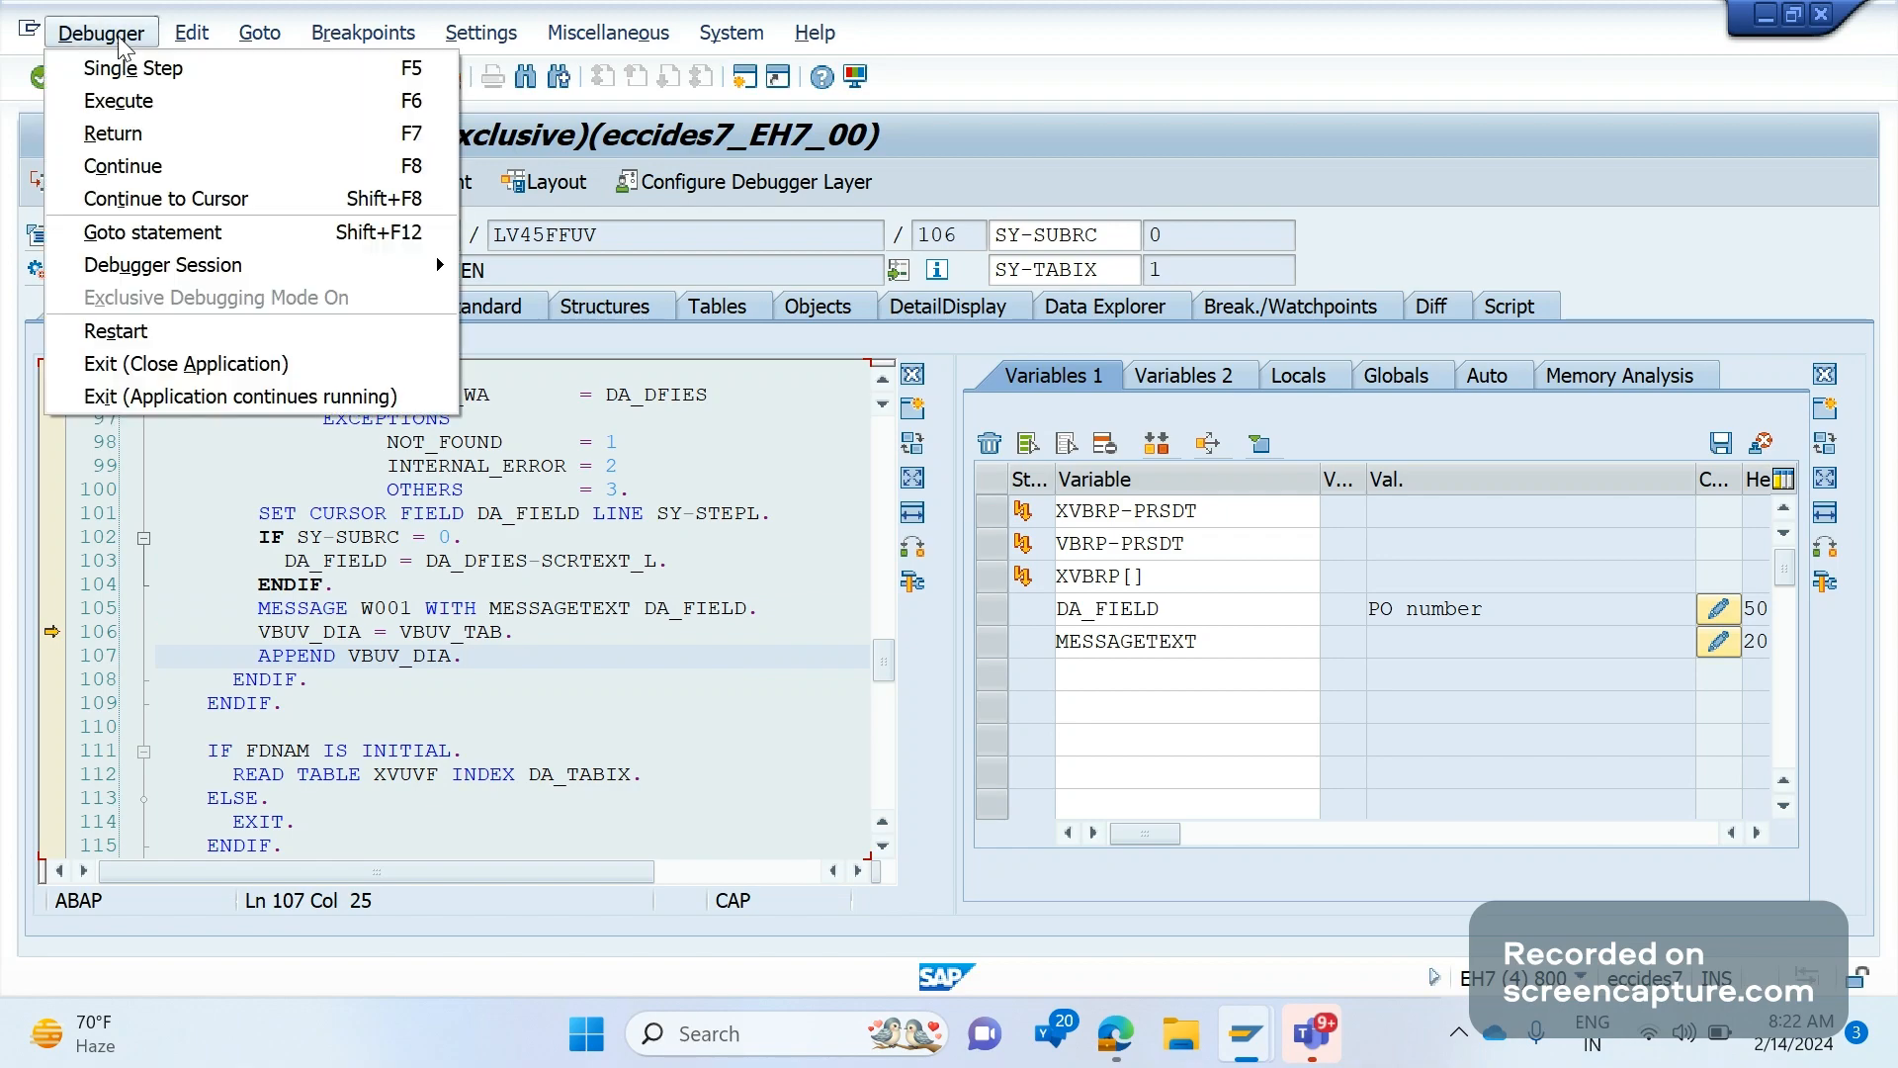
{"action": "left_click", "coordinate": [174, 232]}
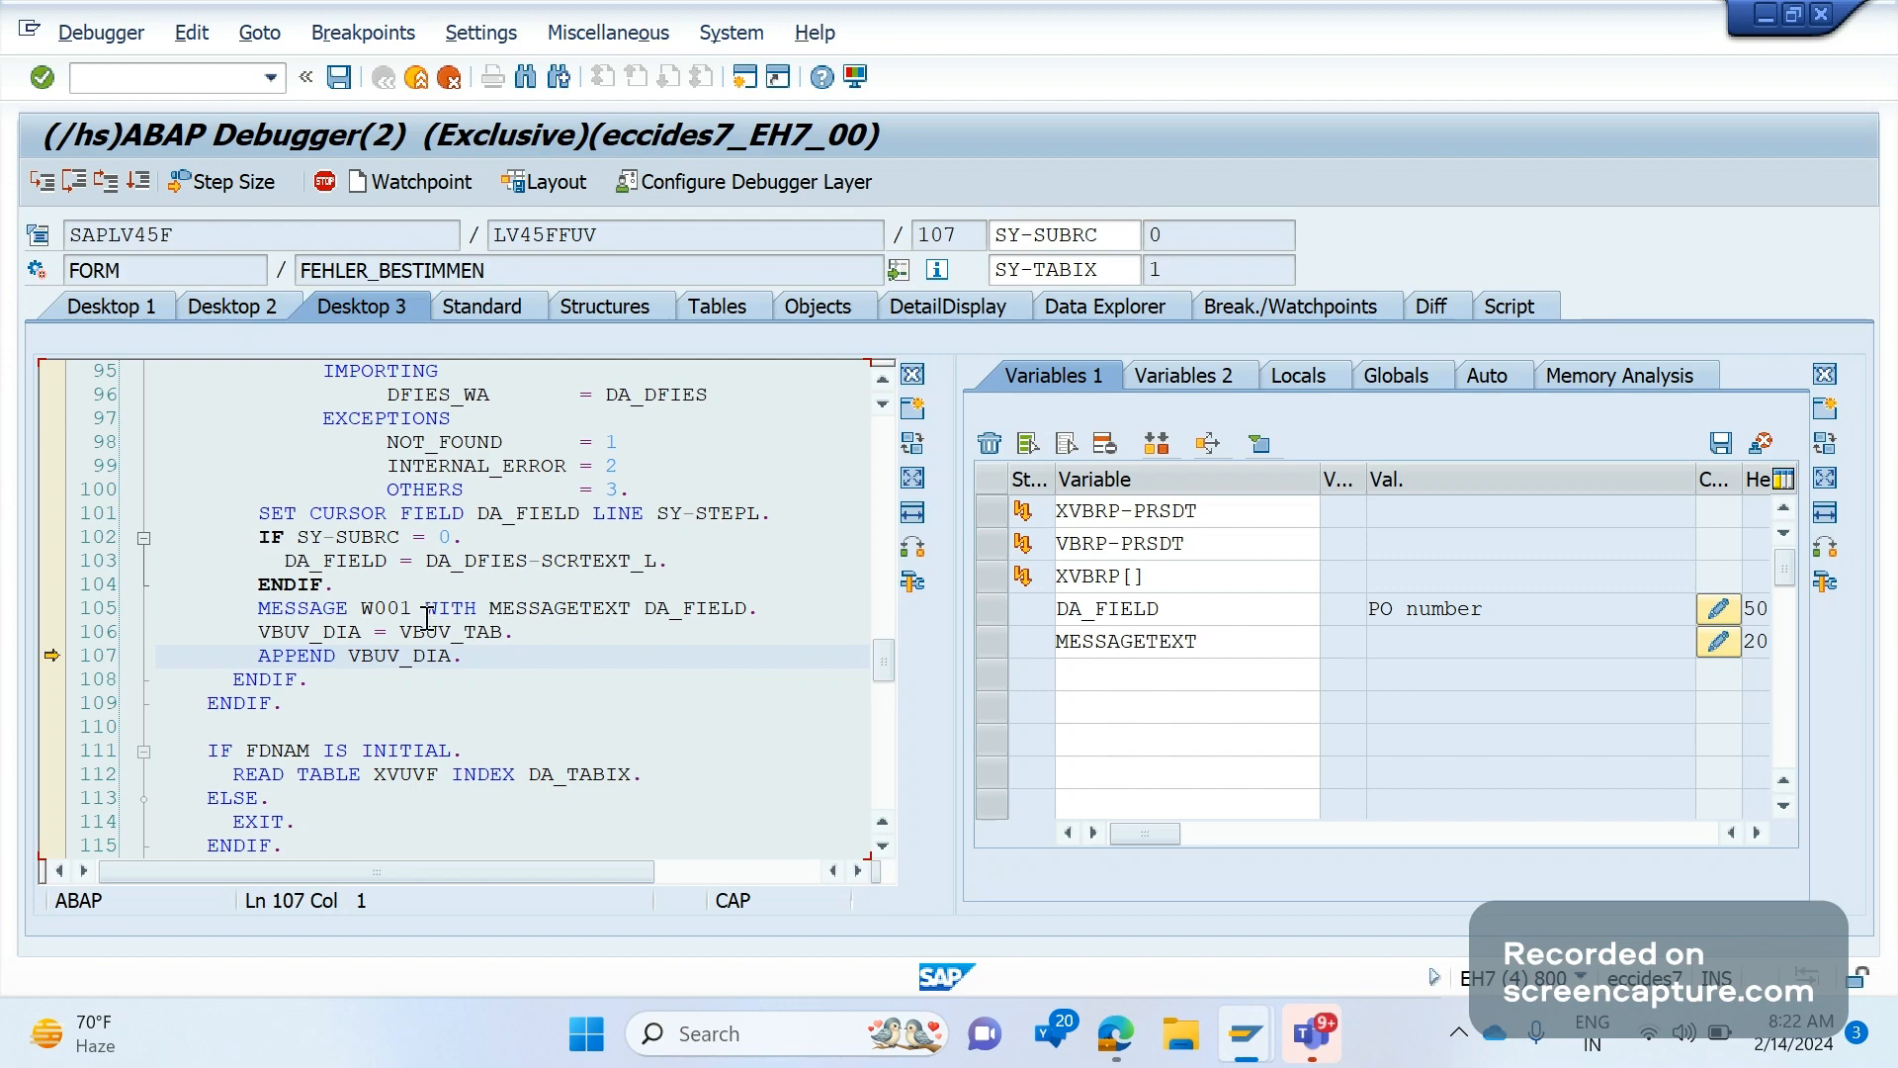
{"action": "left_click", "coordinate": [139, 184]}
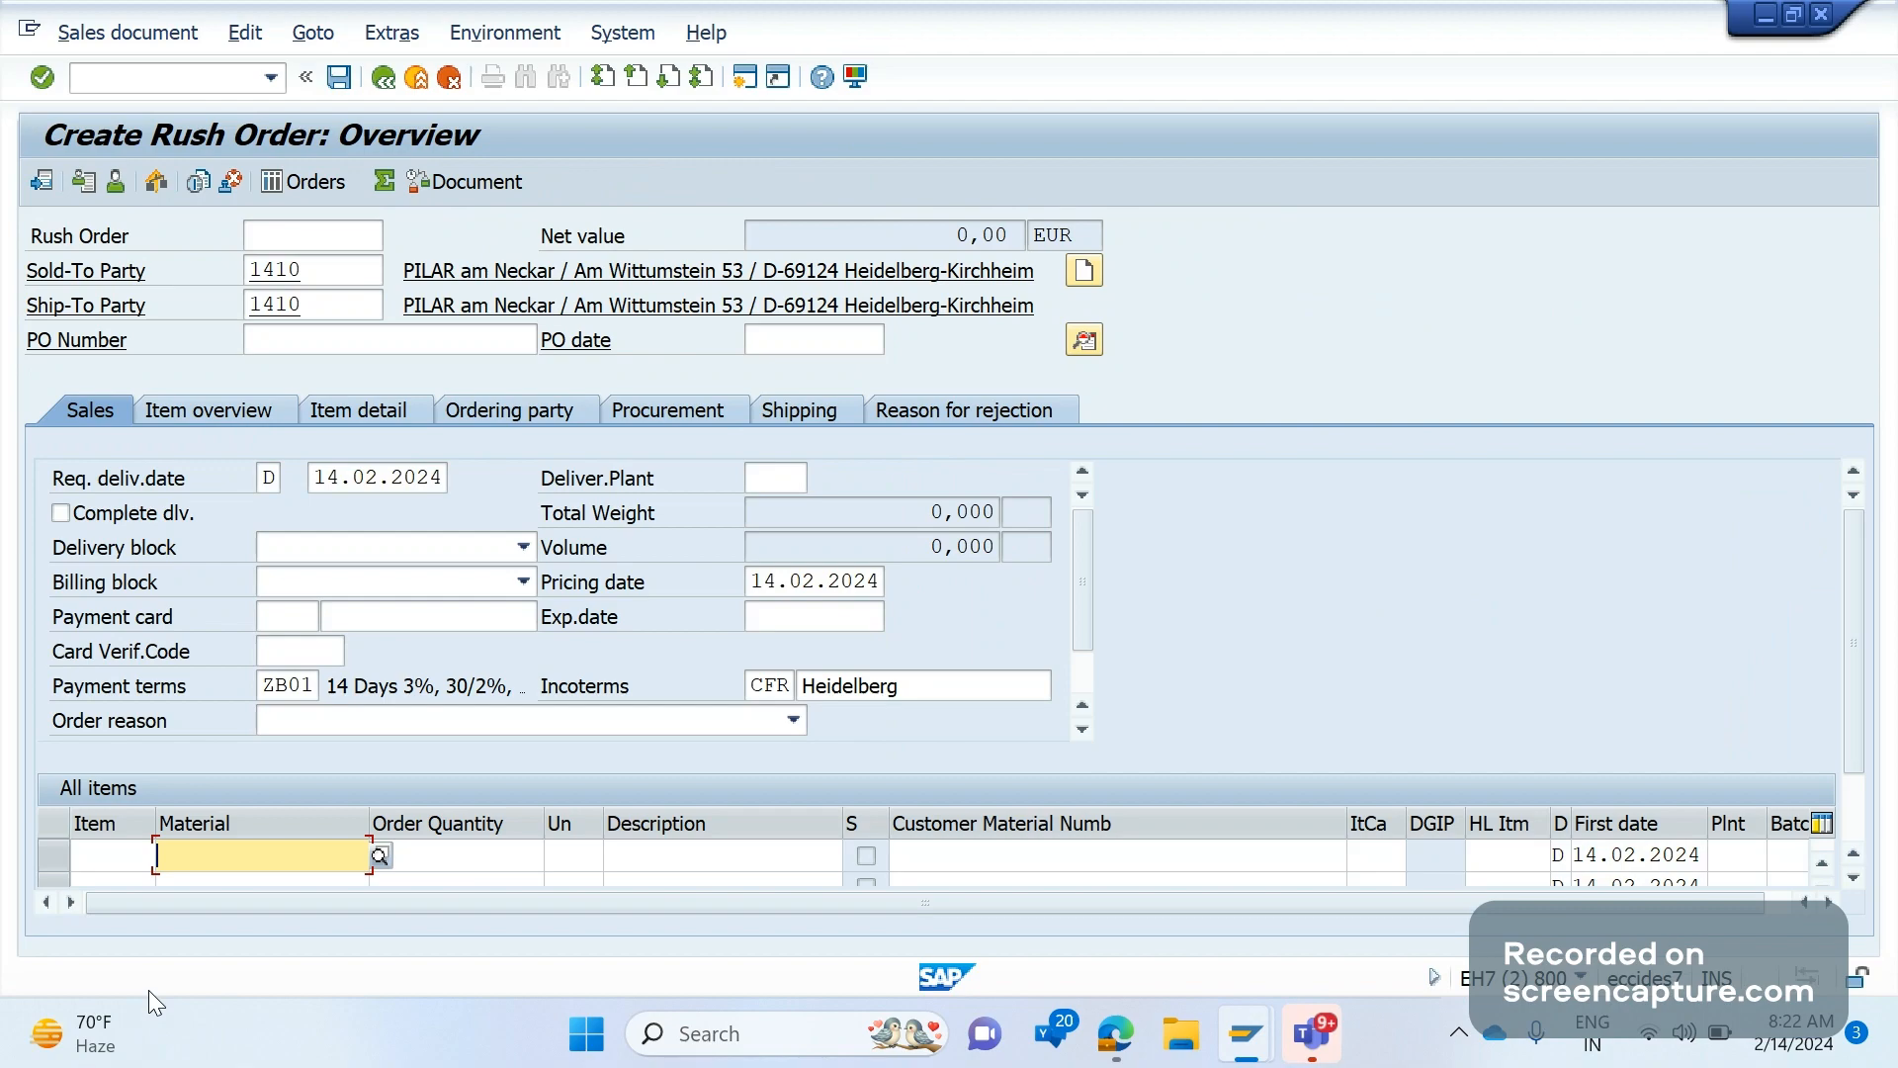
- Switch debugging on again with /H, process the rush order and continue to the message breakpoint
{"action": "left_click", "coordinate": [168, 79]}
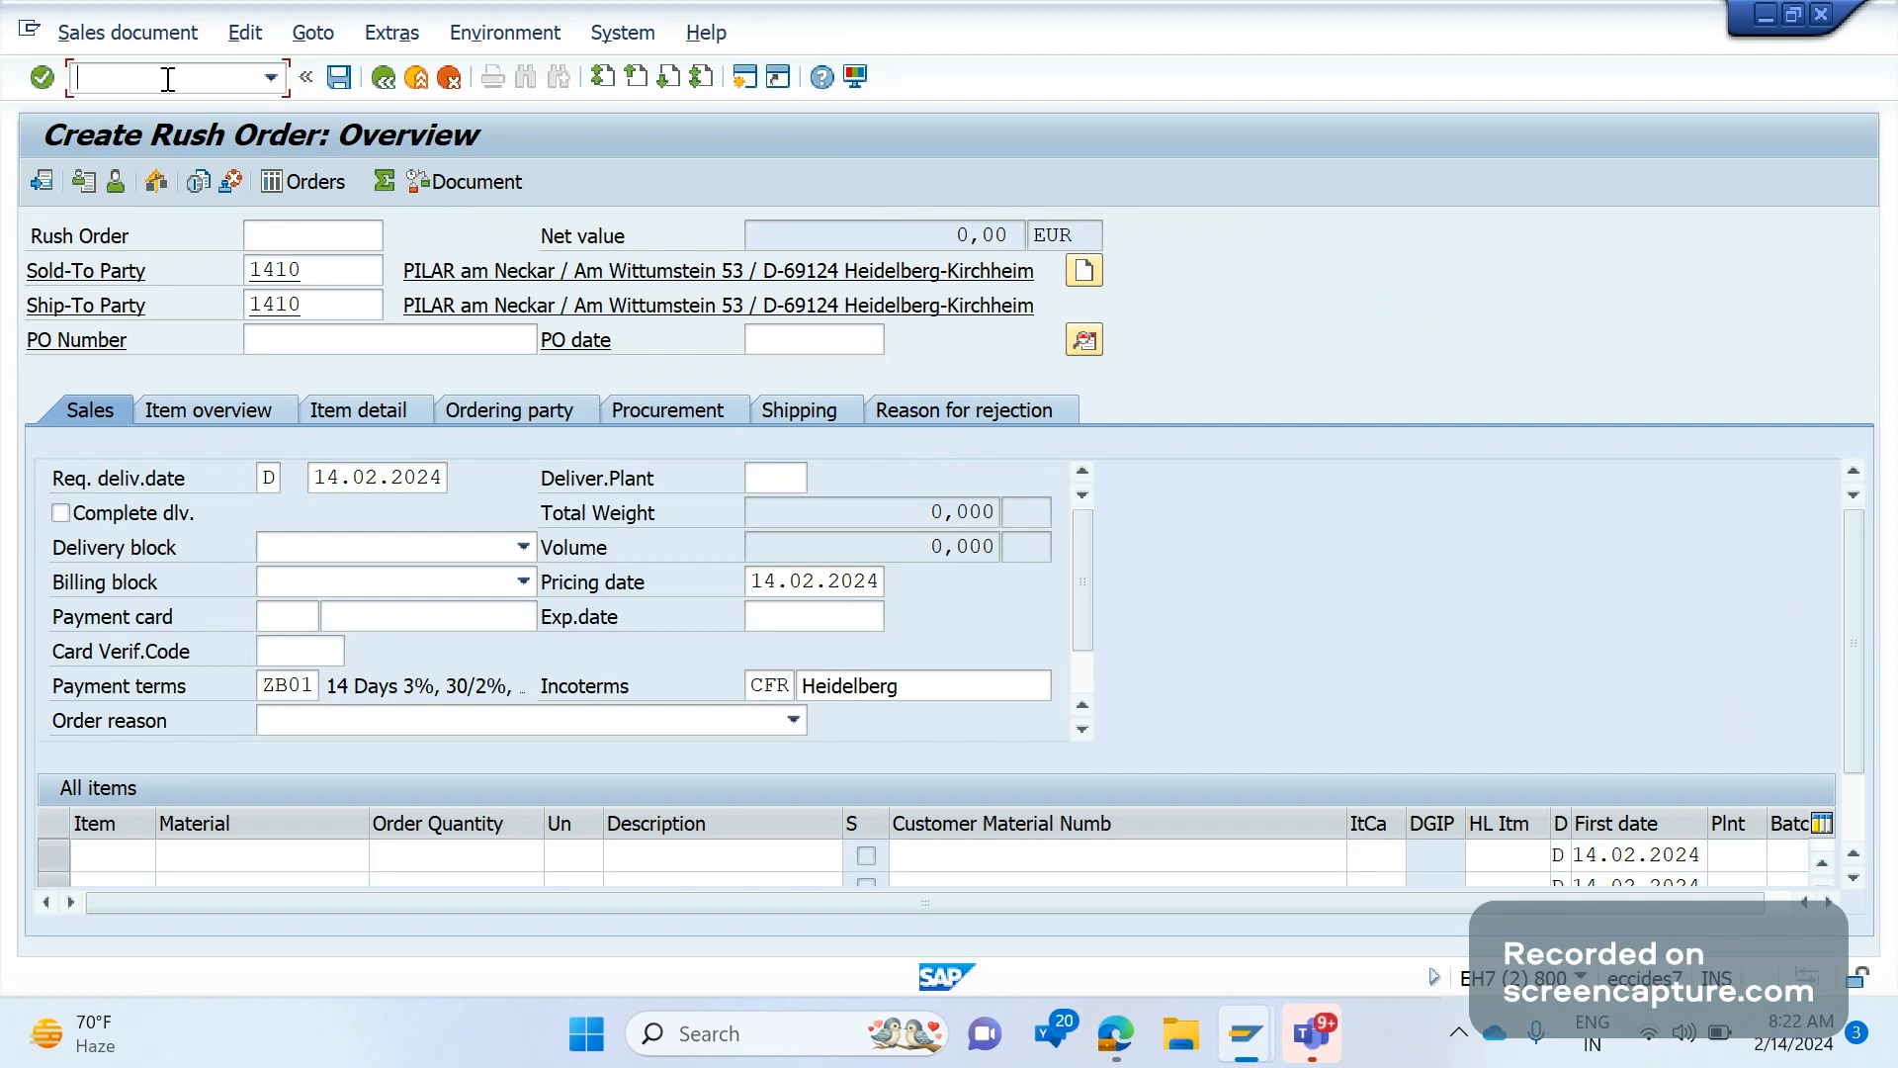
{"action": "type", "text": "/H"}
{"action": "key", "text": "Return"}
{"action": "key", "text": "Return"}
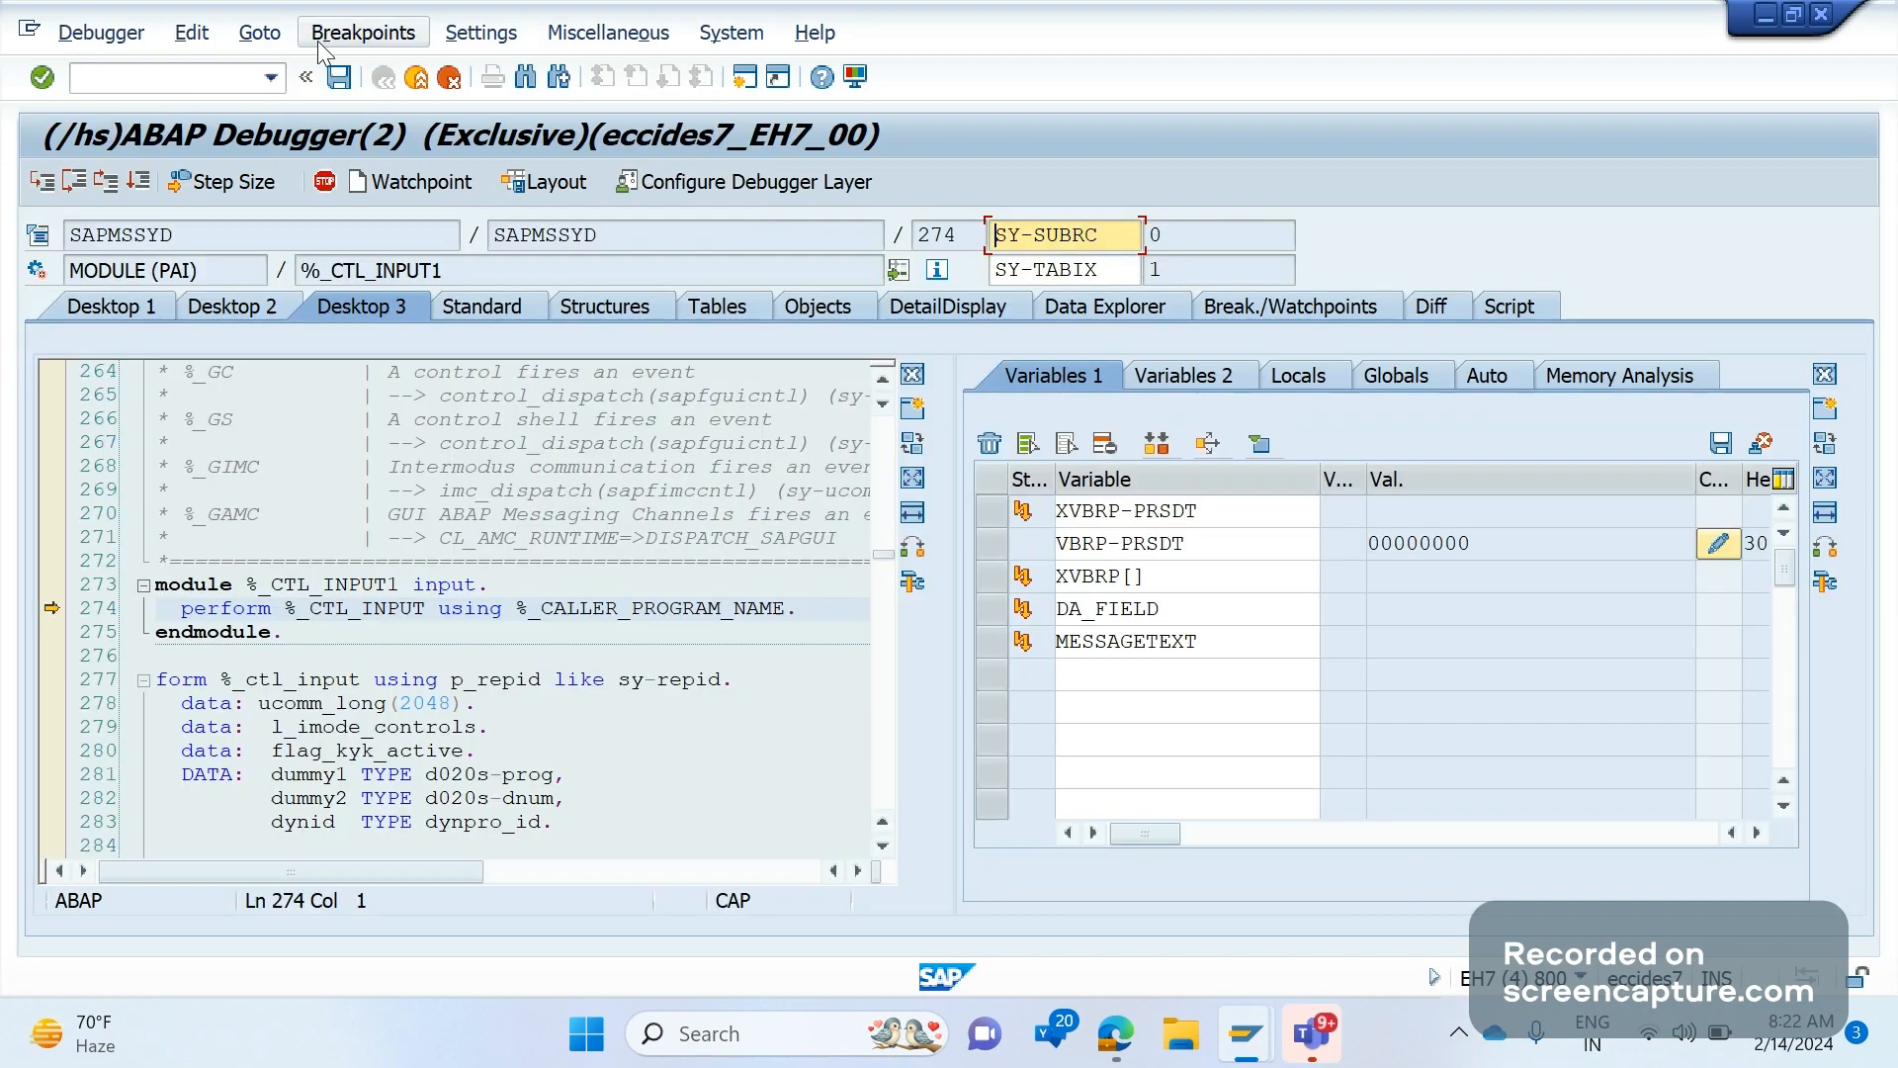
{"action": "key", "text": "F8"}
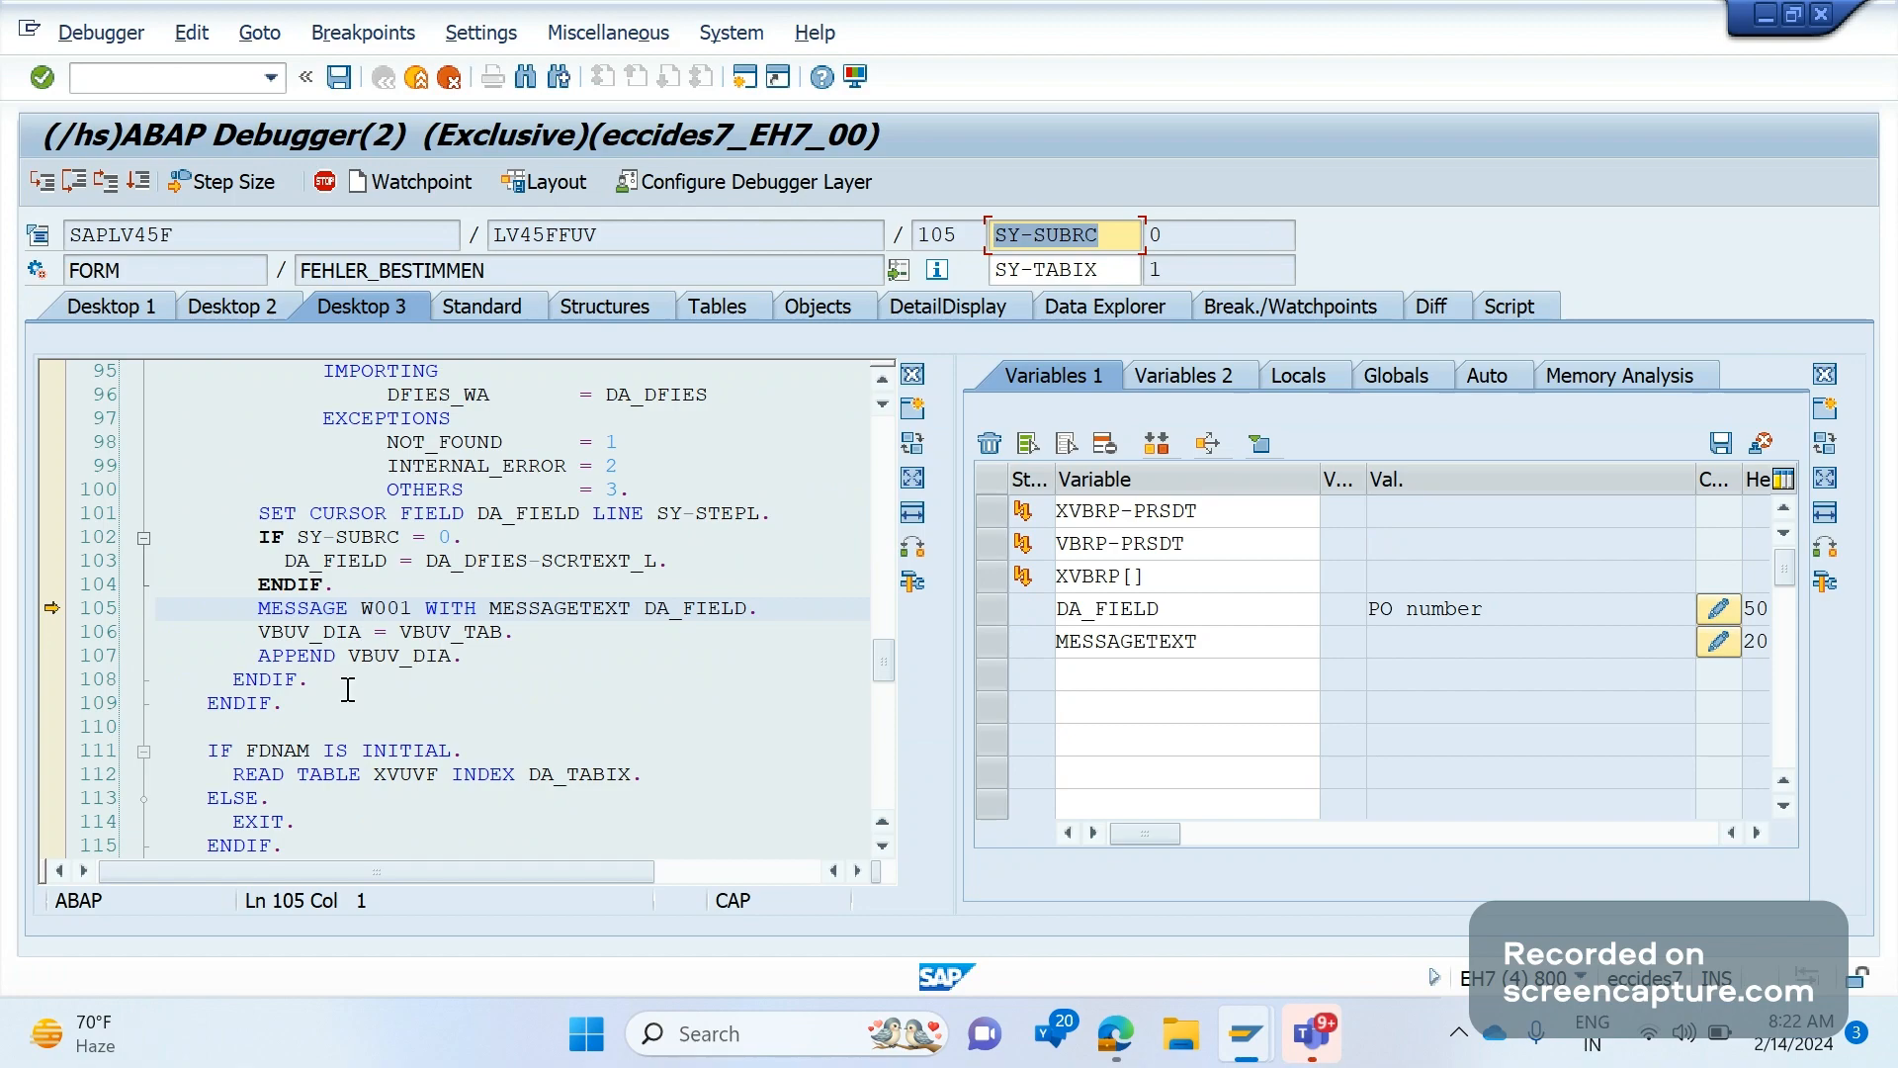
- Examine the IF block from line 85 to its ENDIF on line 108 that encloses the MESSAGE statement
{"action": "scroll", "coordinate": [902, 402], "scroll_direction": "up", "scroll_amount": 1}
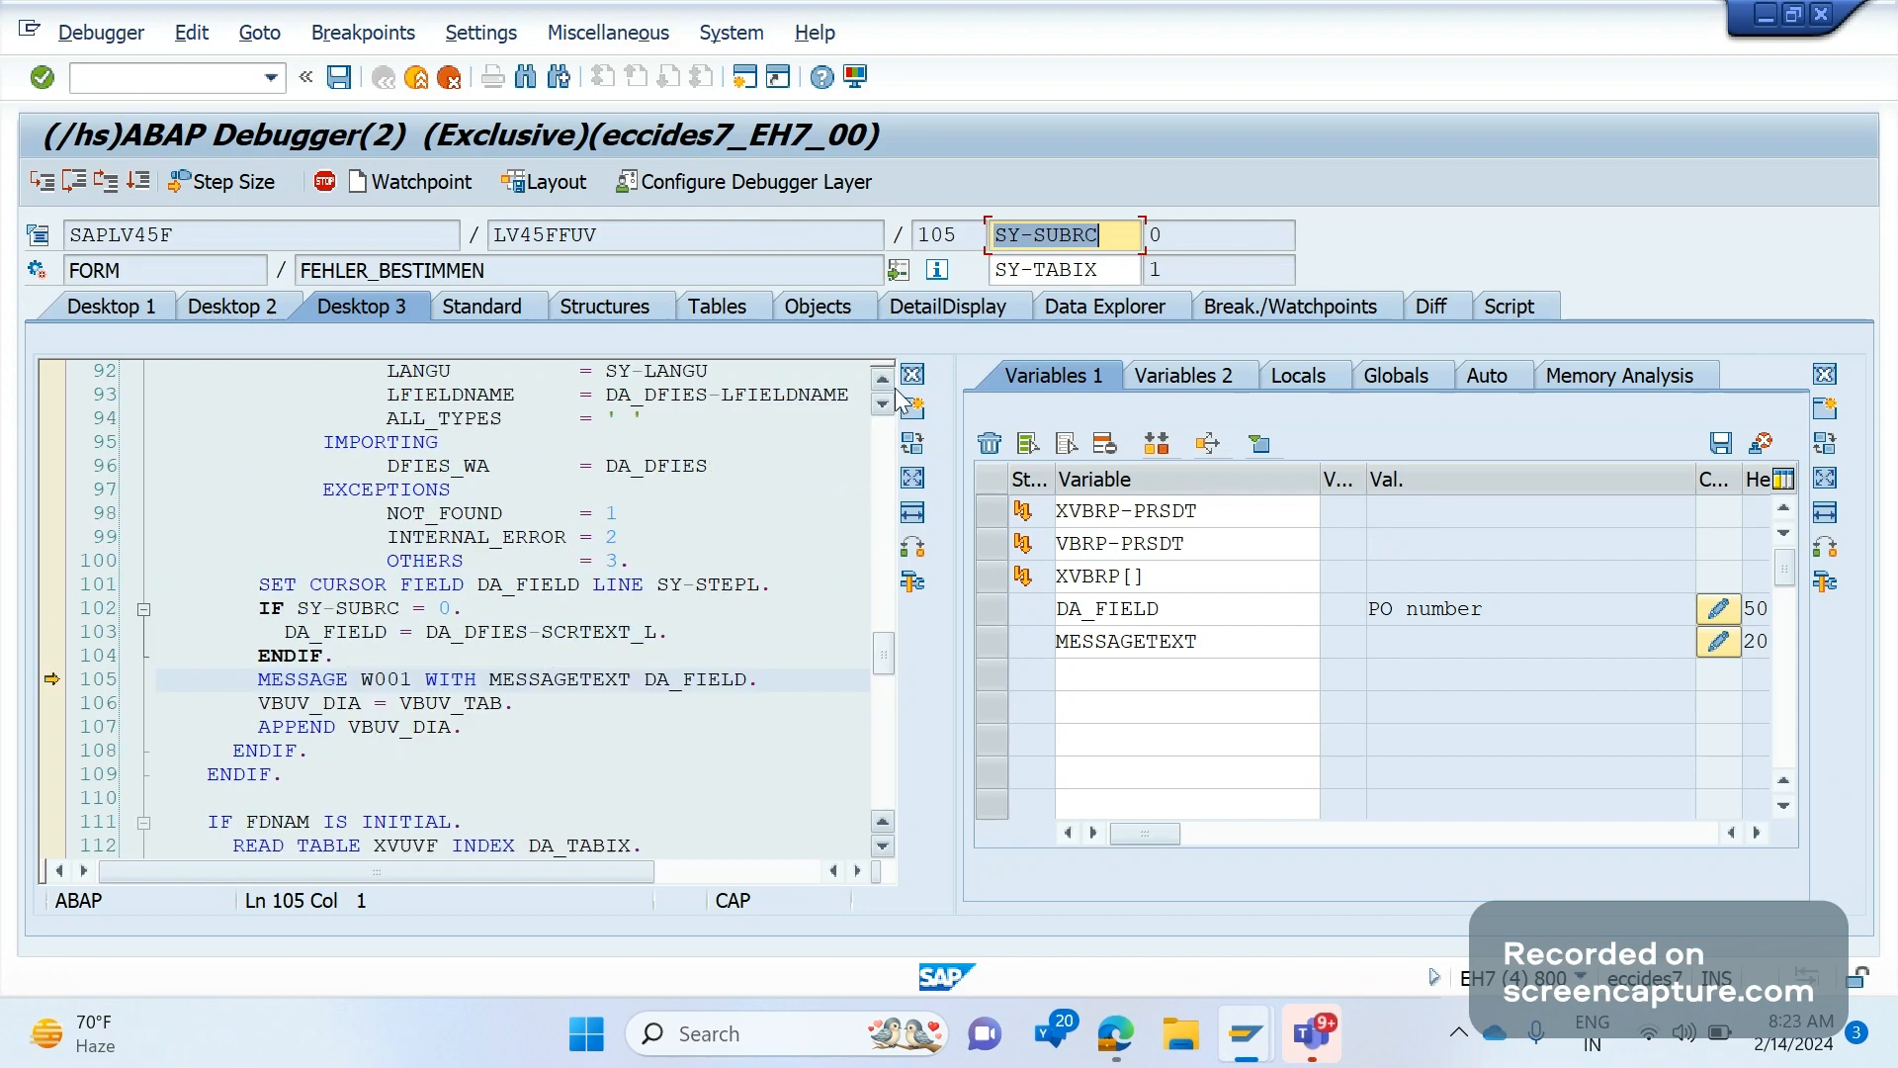
{"action": "scroll", "coordinate": [902, 401], "scroll_direction": "up", "scroll_amount": 1}
{"action": "scroll", "coordinate": [901, 402], "scroll_direction": "up", "scroll_amount": 1}
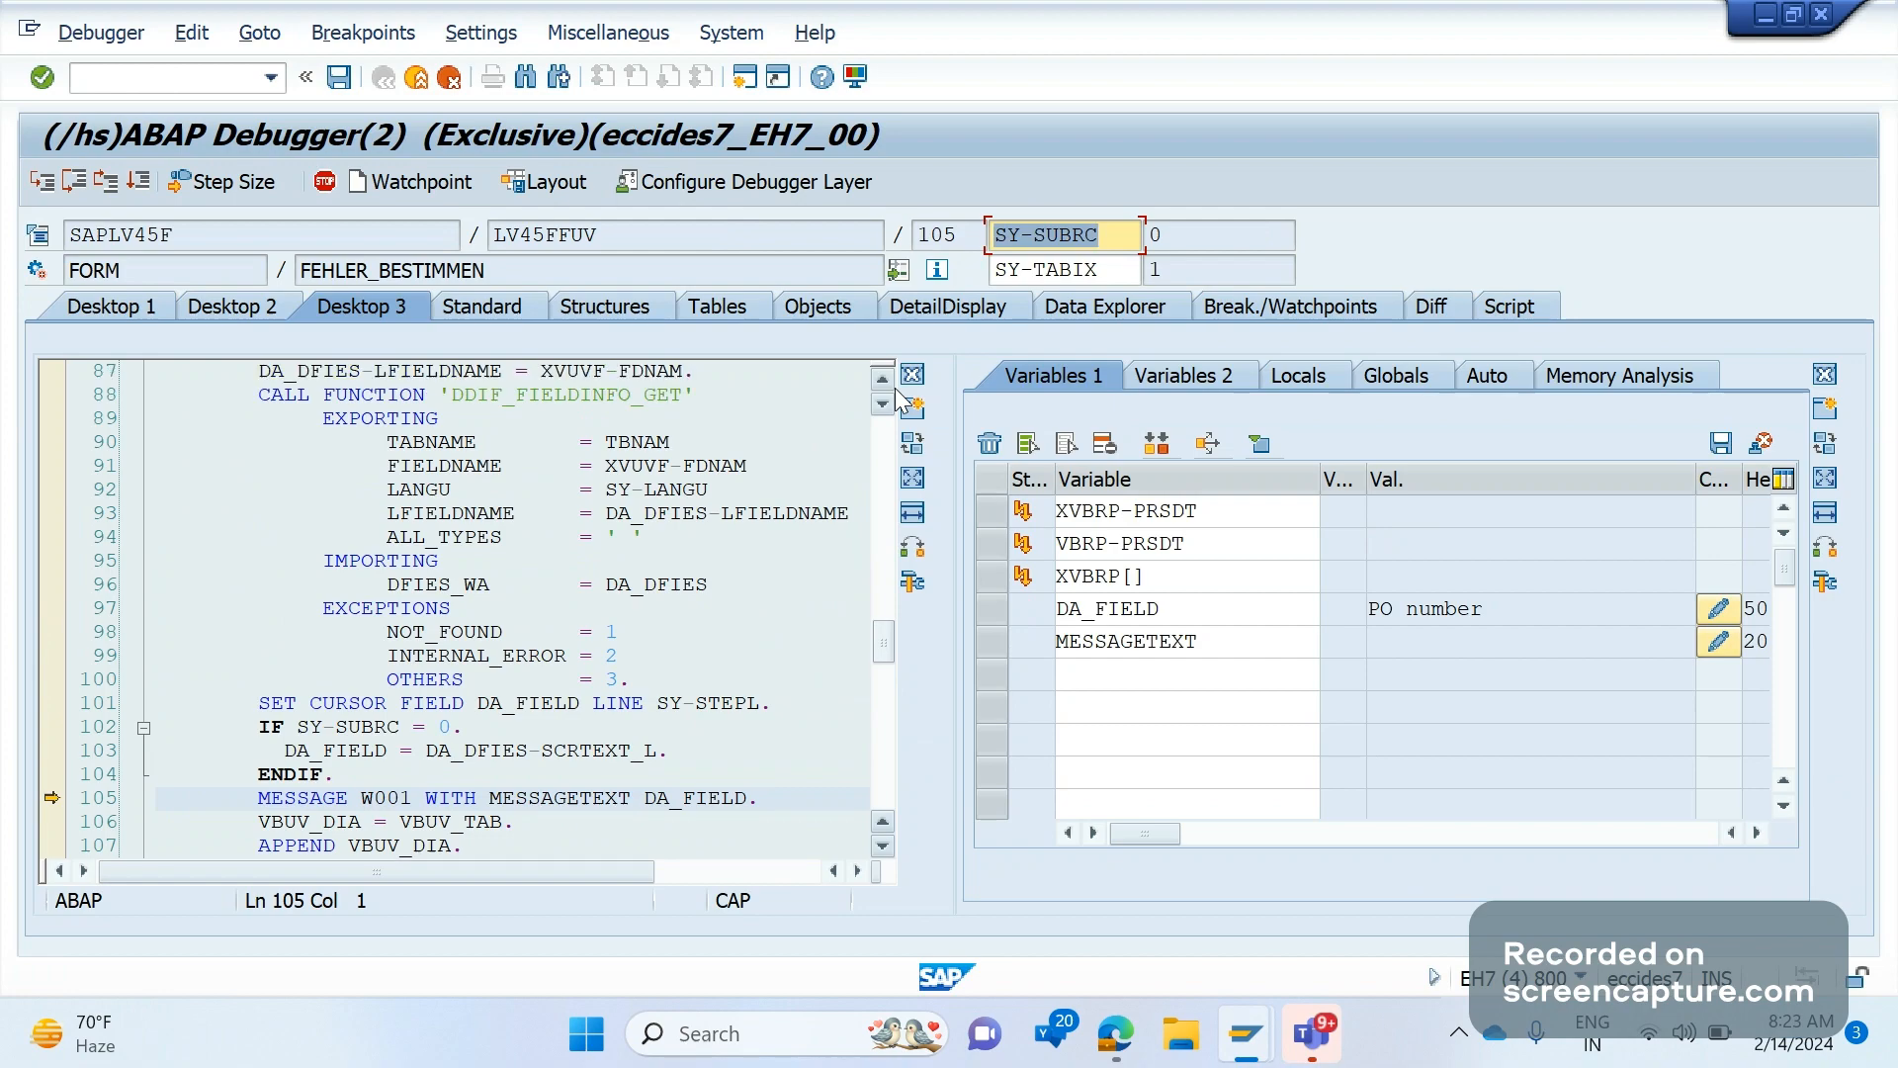
{"action": "scroll", "coordinate": [902, 401], "scroll_direction": "up", "scroll_amount": 1}
{"action": "scroll", "coordinate": [902, 401], "scroll_direction": "up", "scroll_amount": 1}
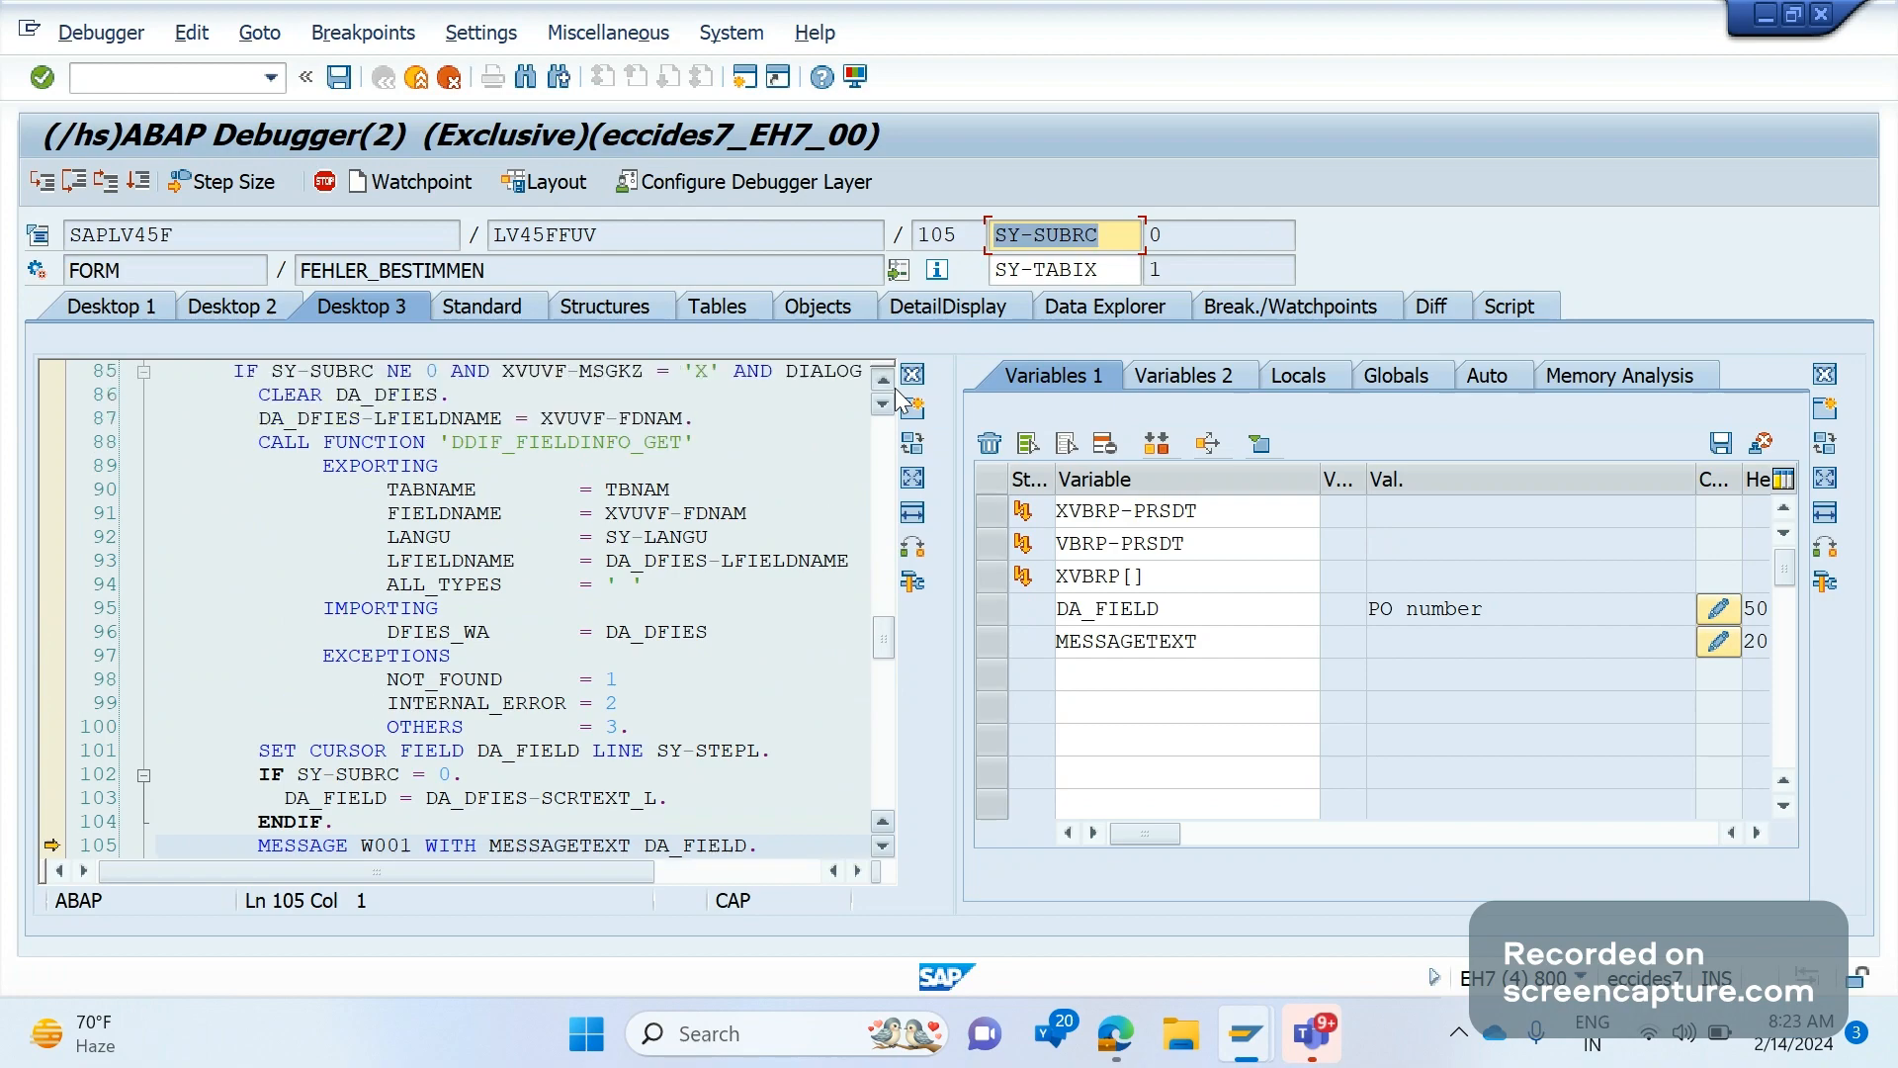
{"action": "left_click", "coordinate": [758, 848]}
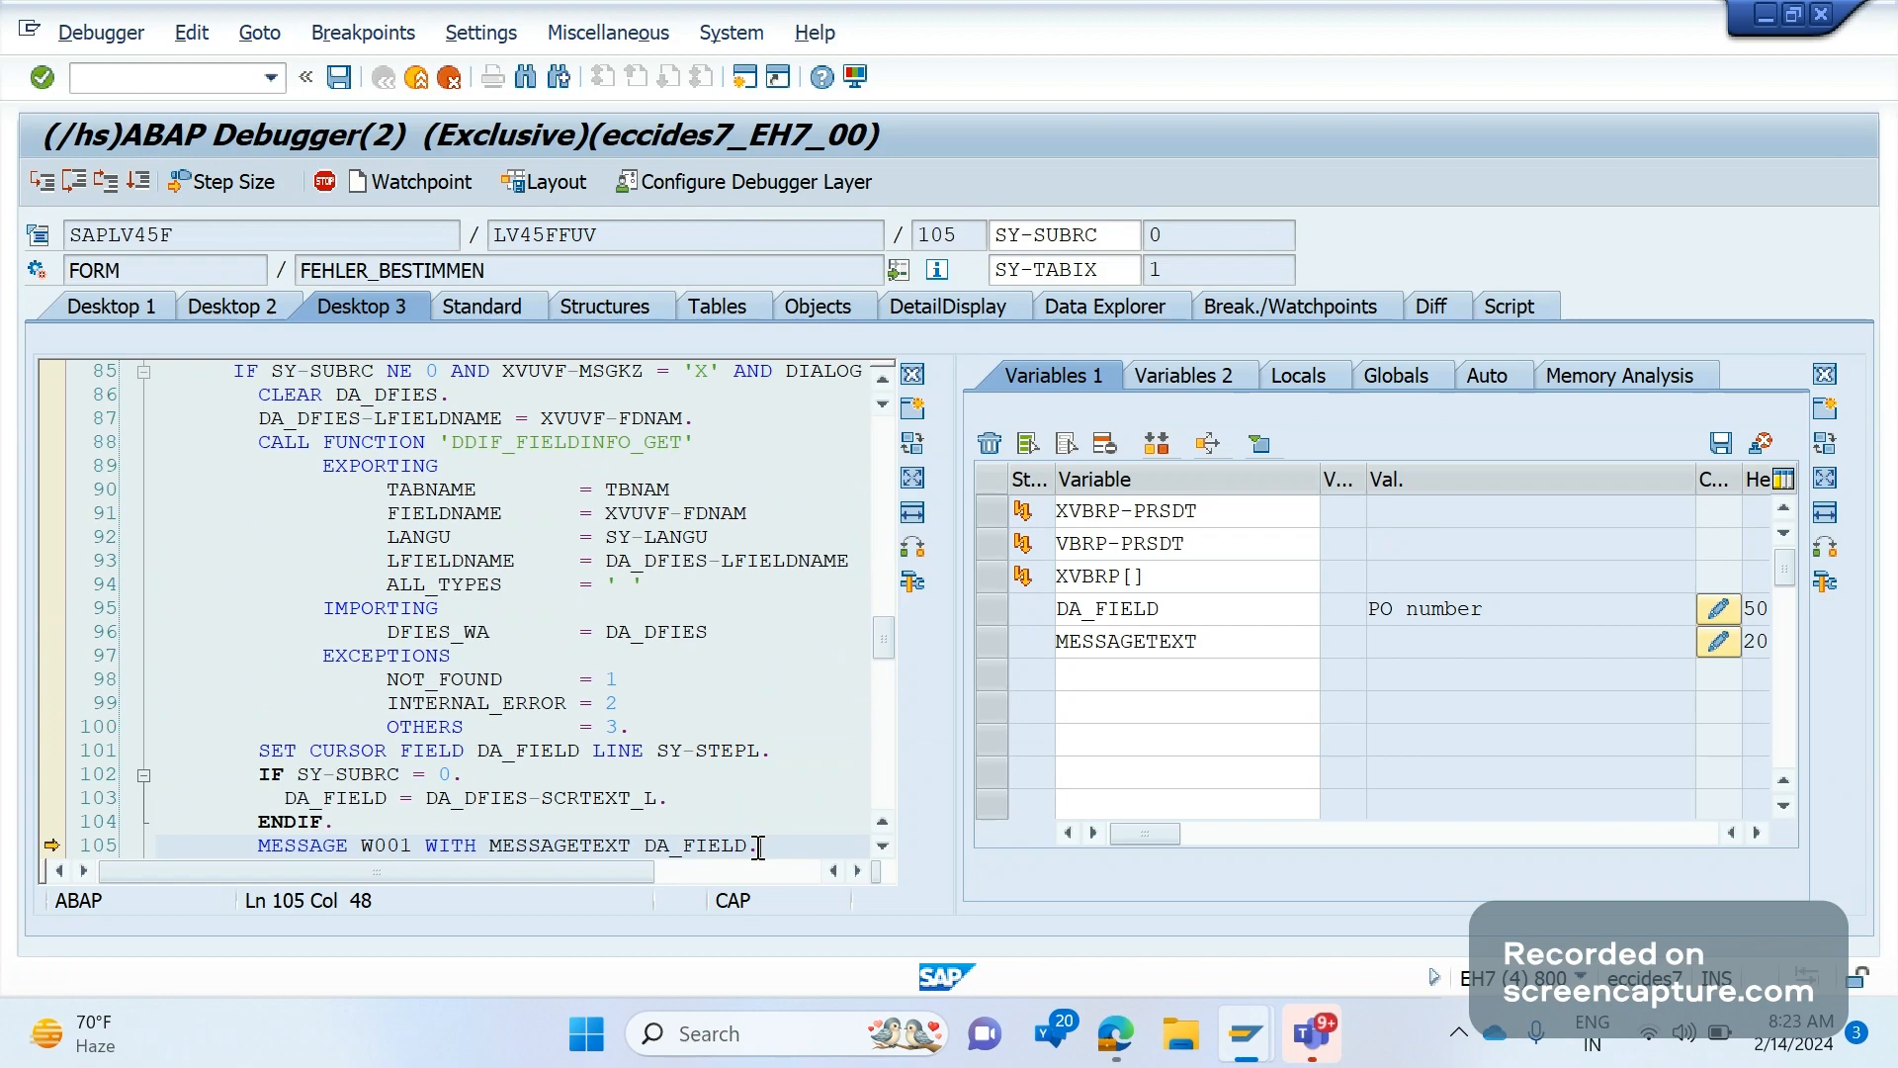
{"action": "left_click_drag", "start_coordinate": [758, 848], "coordinate": [224, 424]}
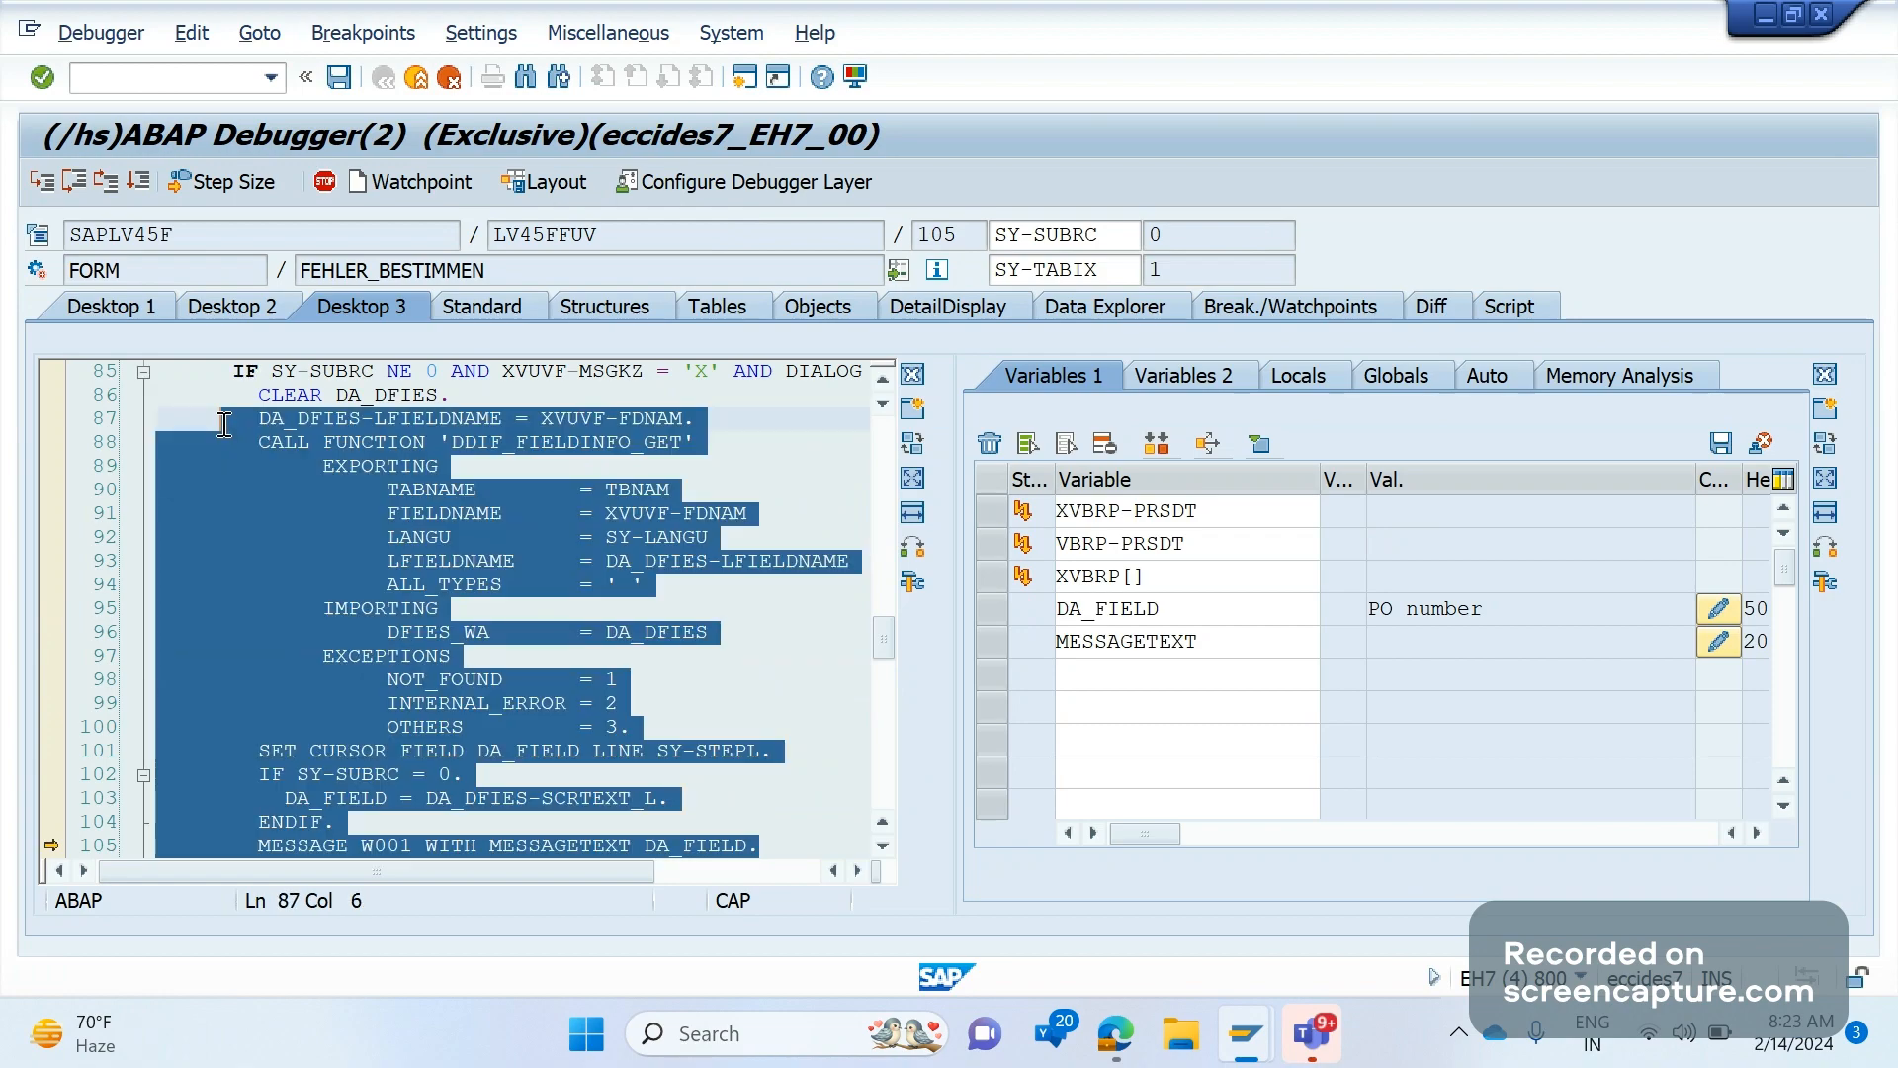
{"action": "left_click", "coordinate": [247, 374]}
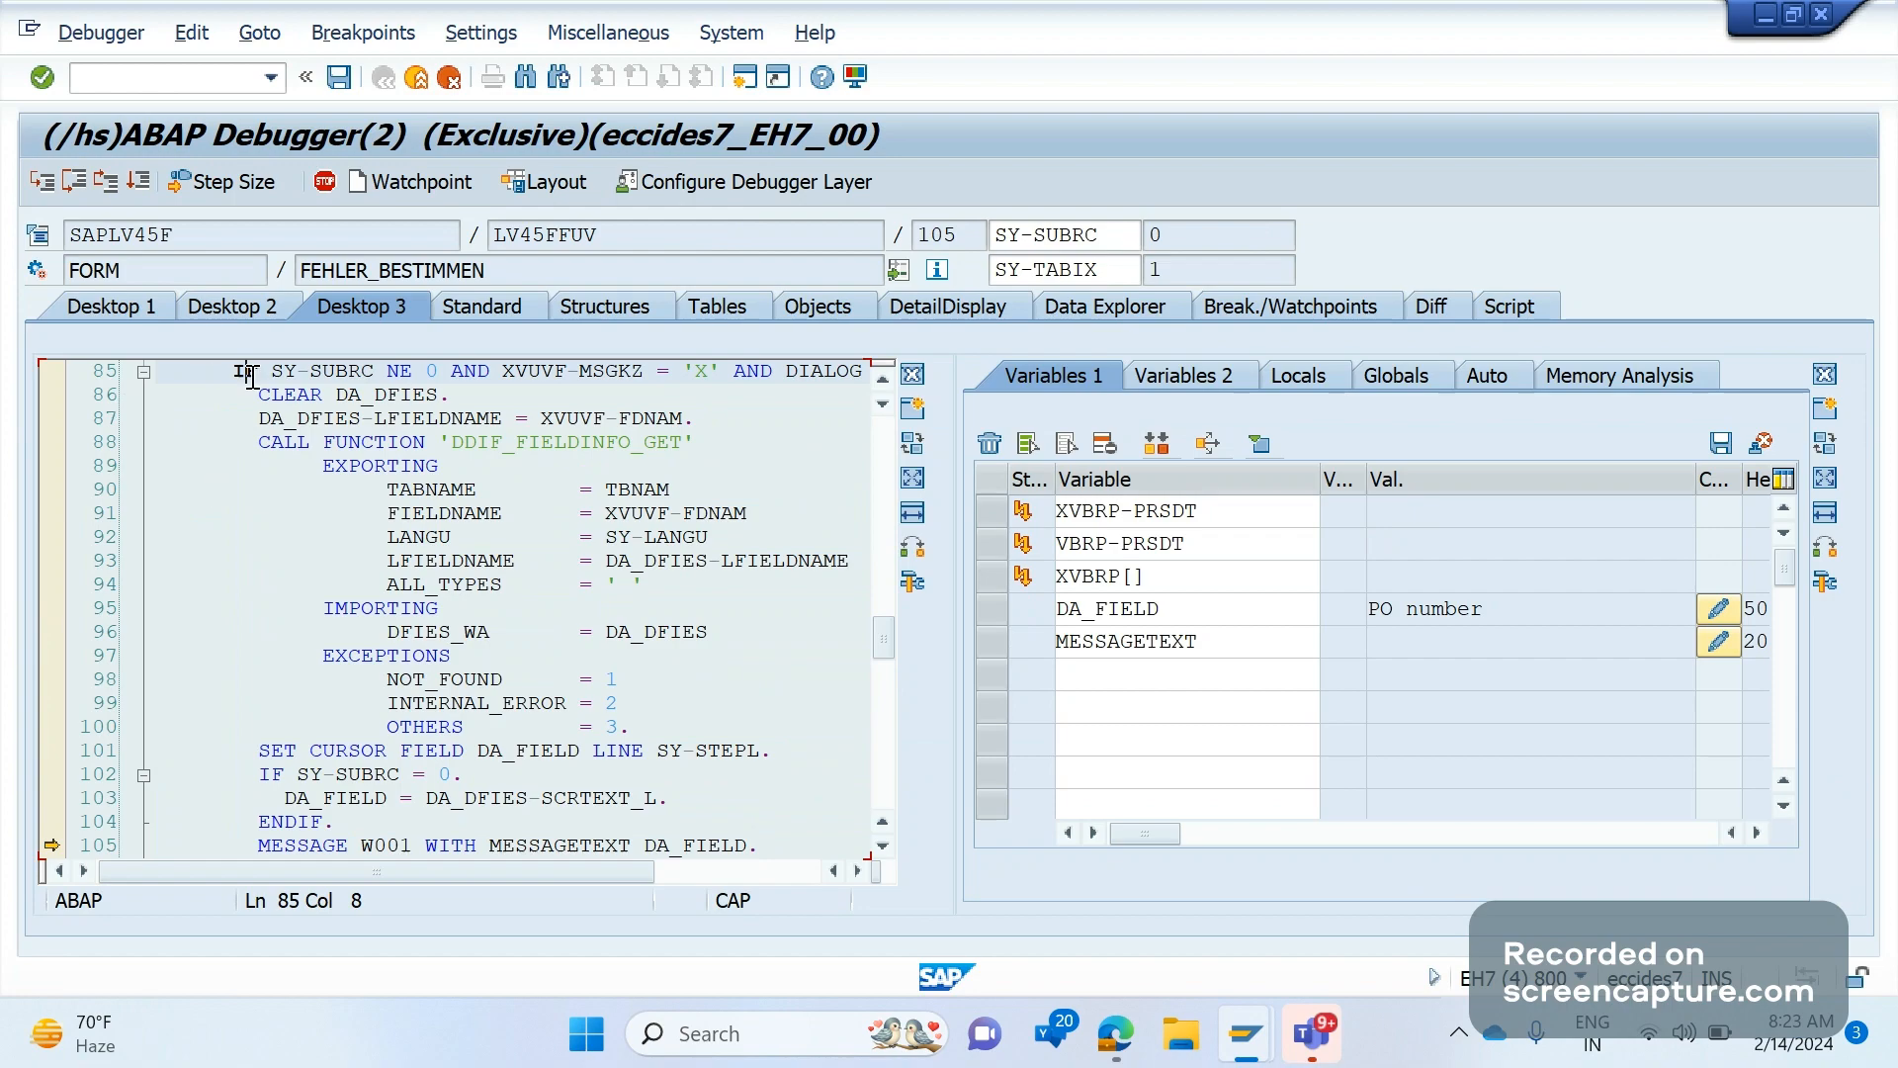
{"action": "scroll", "coordinate": [296, 608], "scroll_direction": "down", "scroll_amount": 4}
{"action": "left_click", "coordinate": [295, 608]}
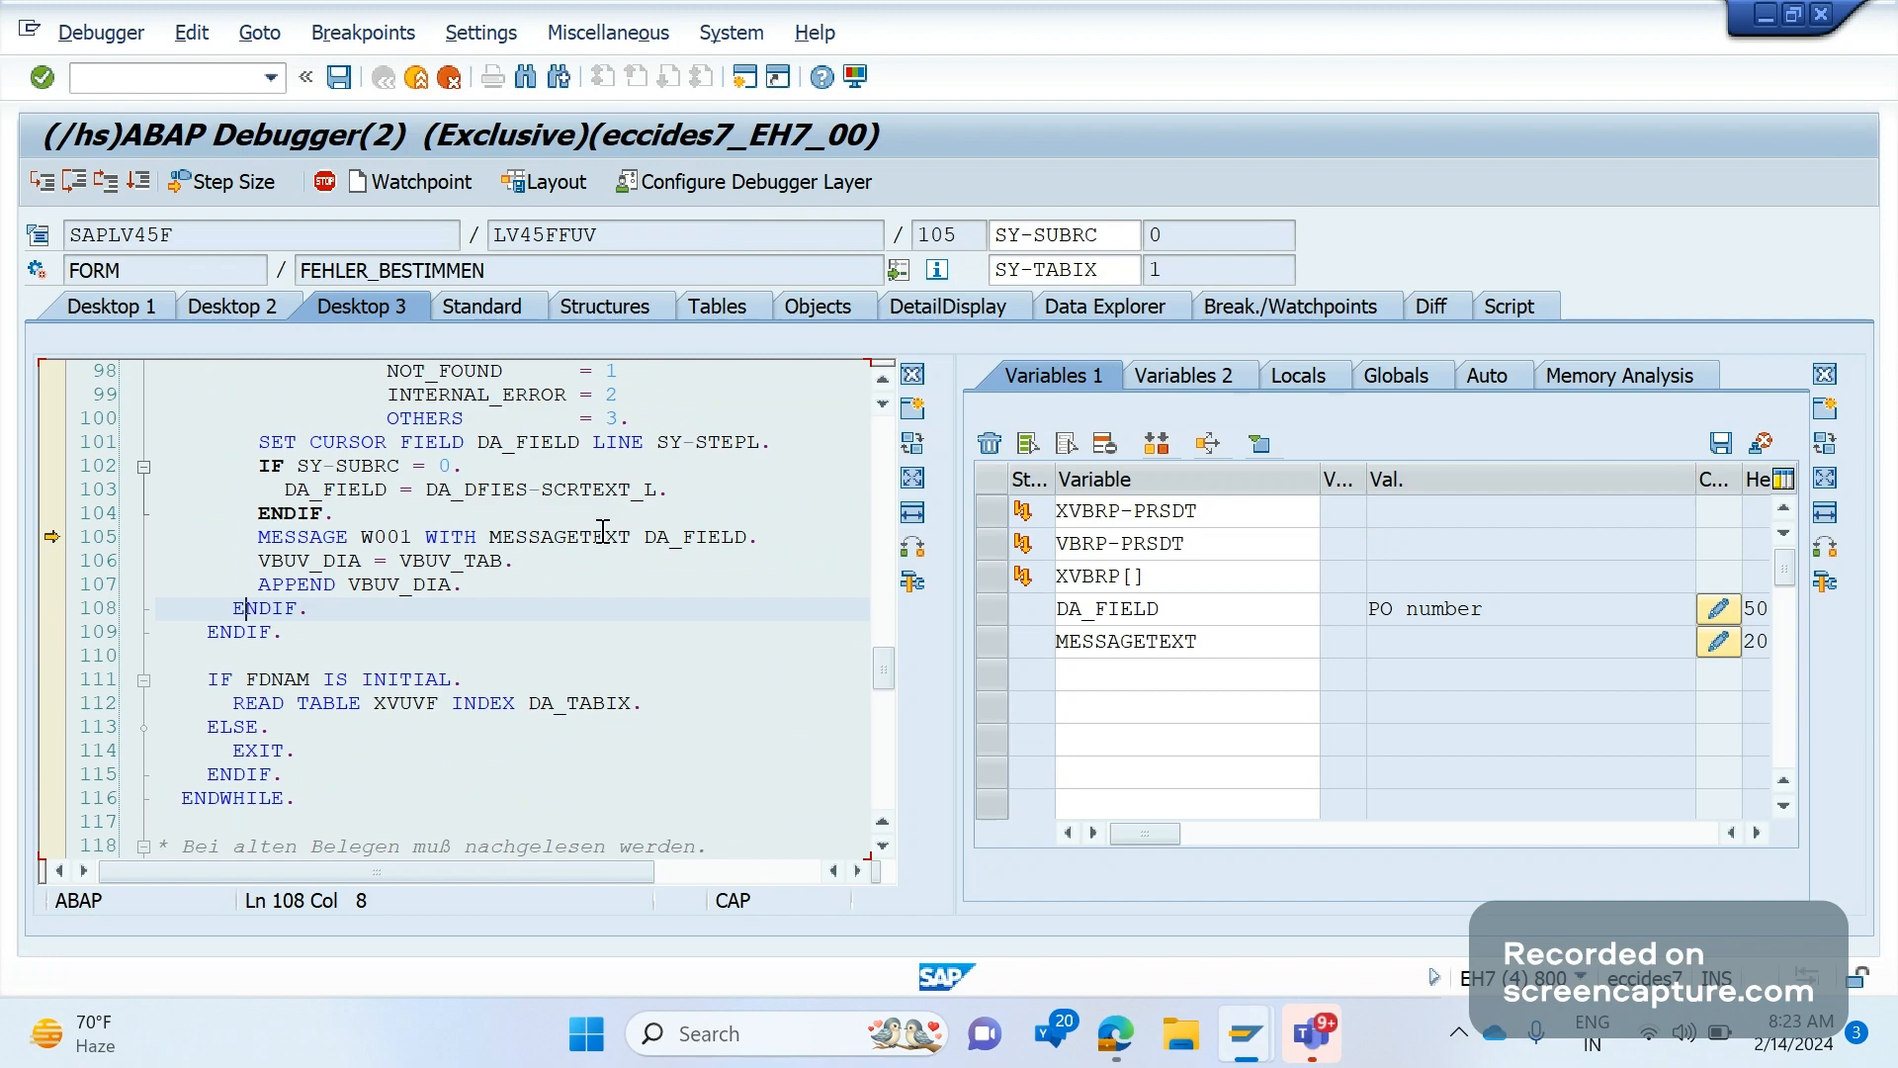
{"action": "left_click", "coordinate": [767, 534]}
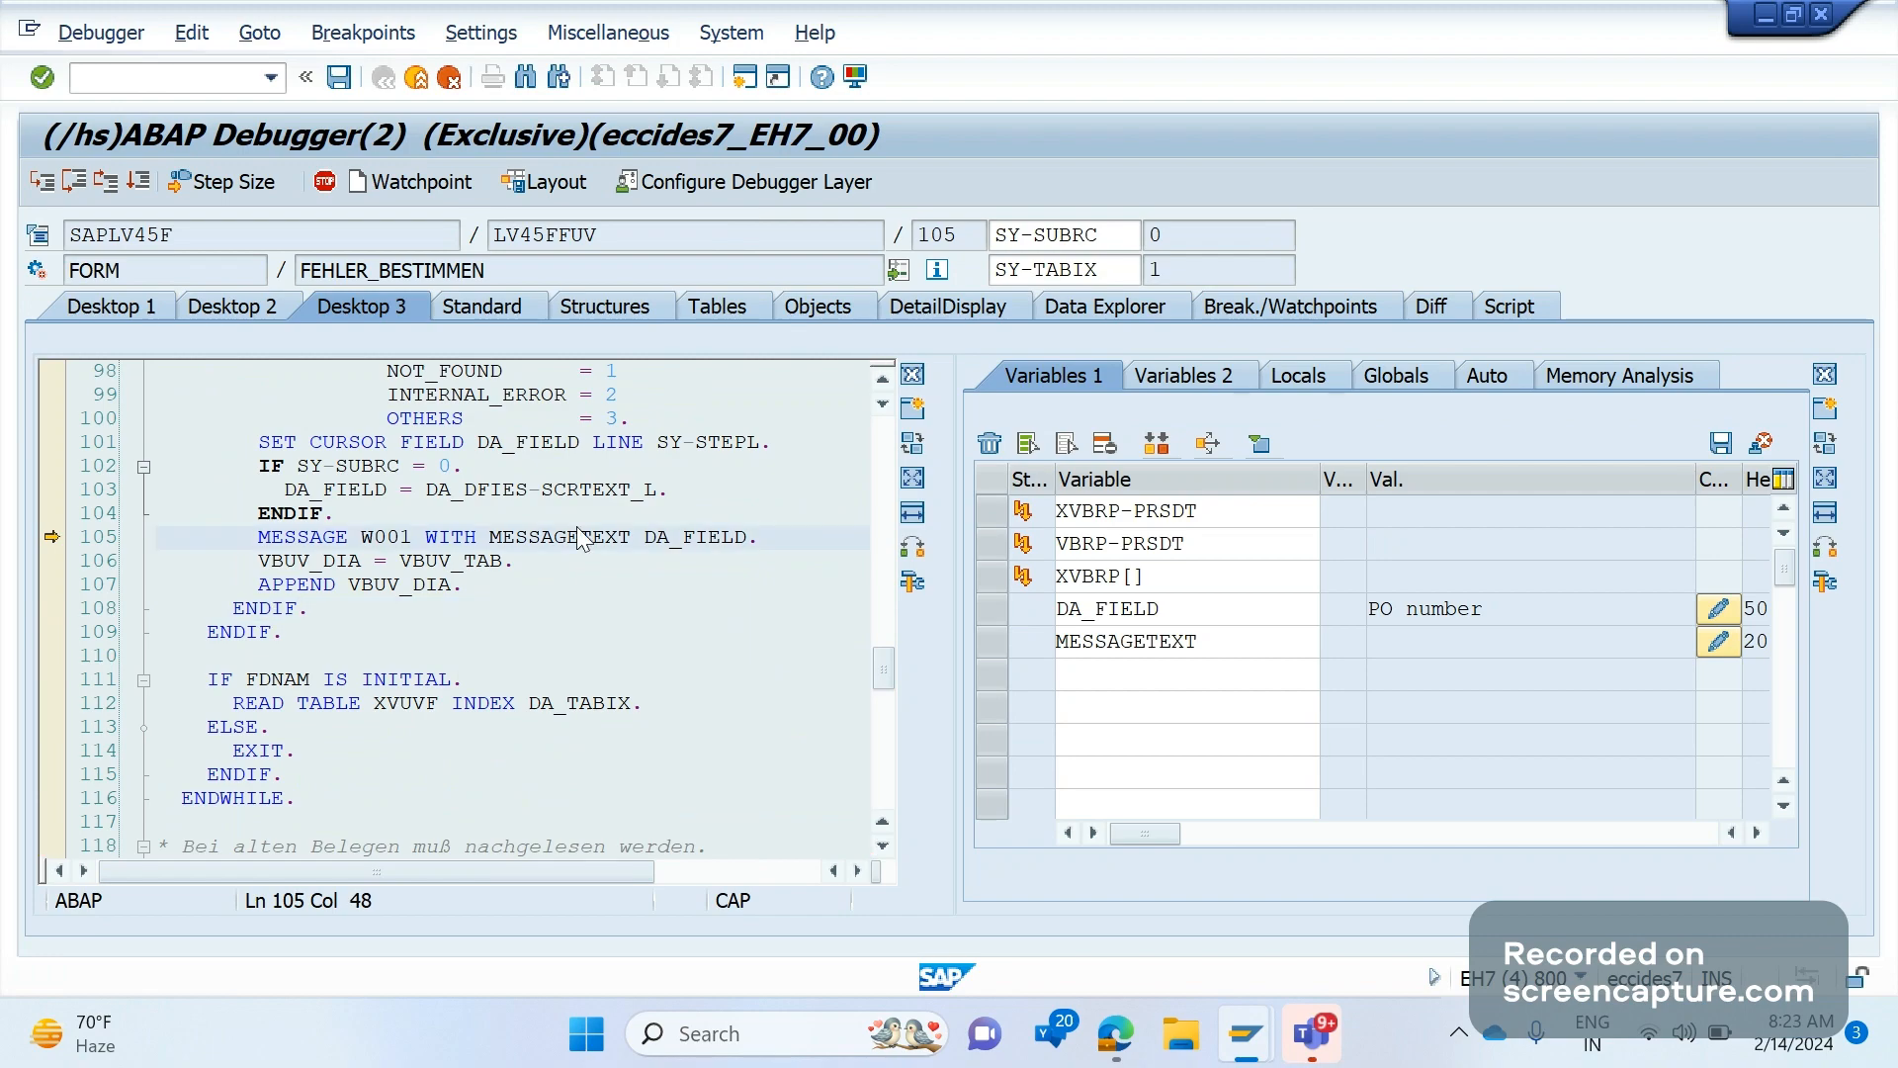
{"action": "right_click", "coordinate": [411, 619]}
{"action": "left_click", "coordinate": [332, 627]}
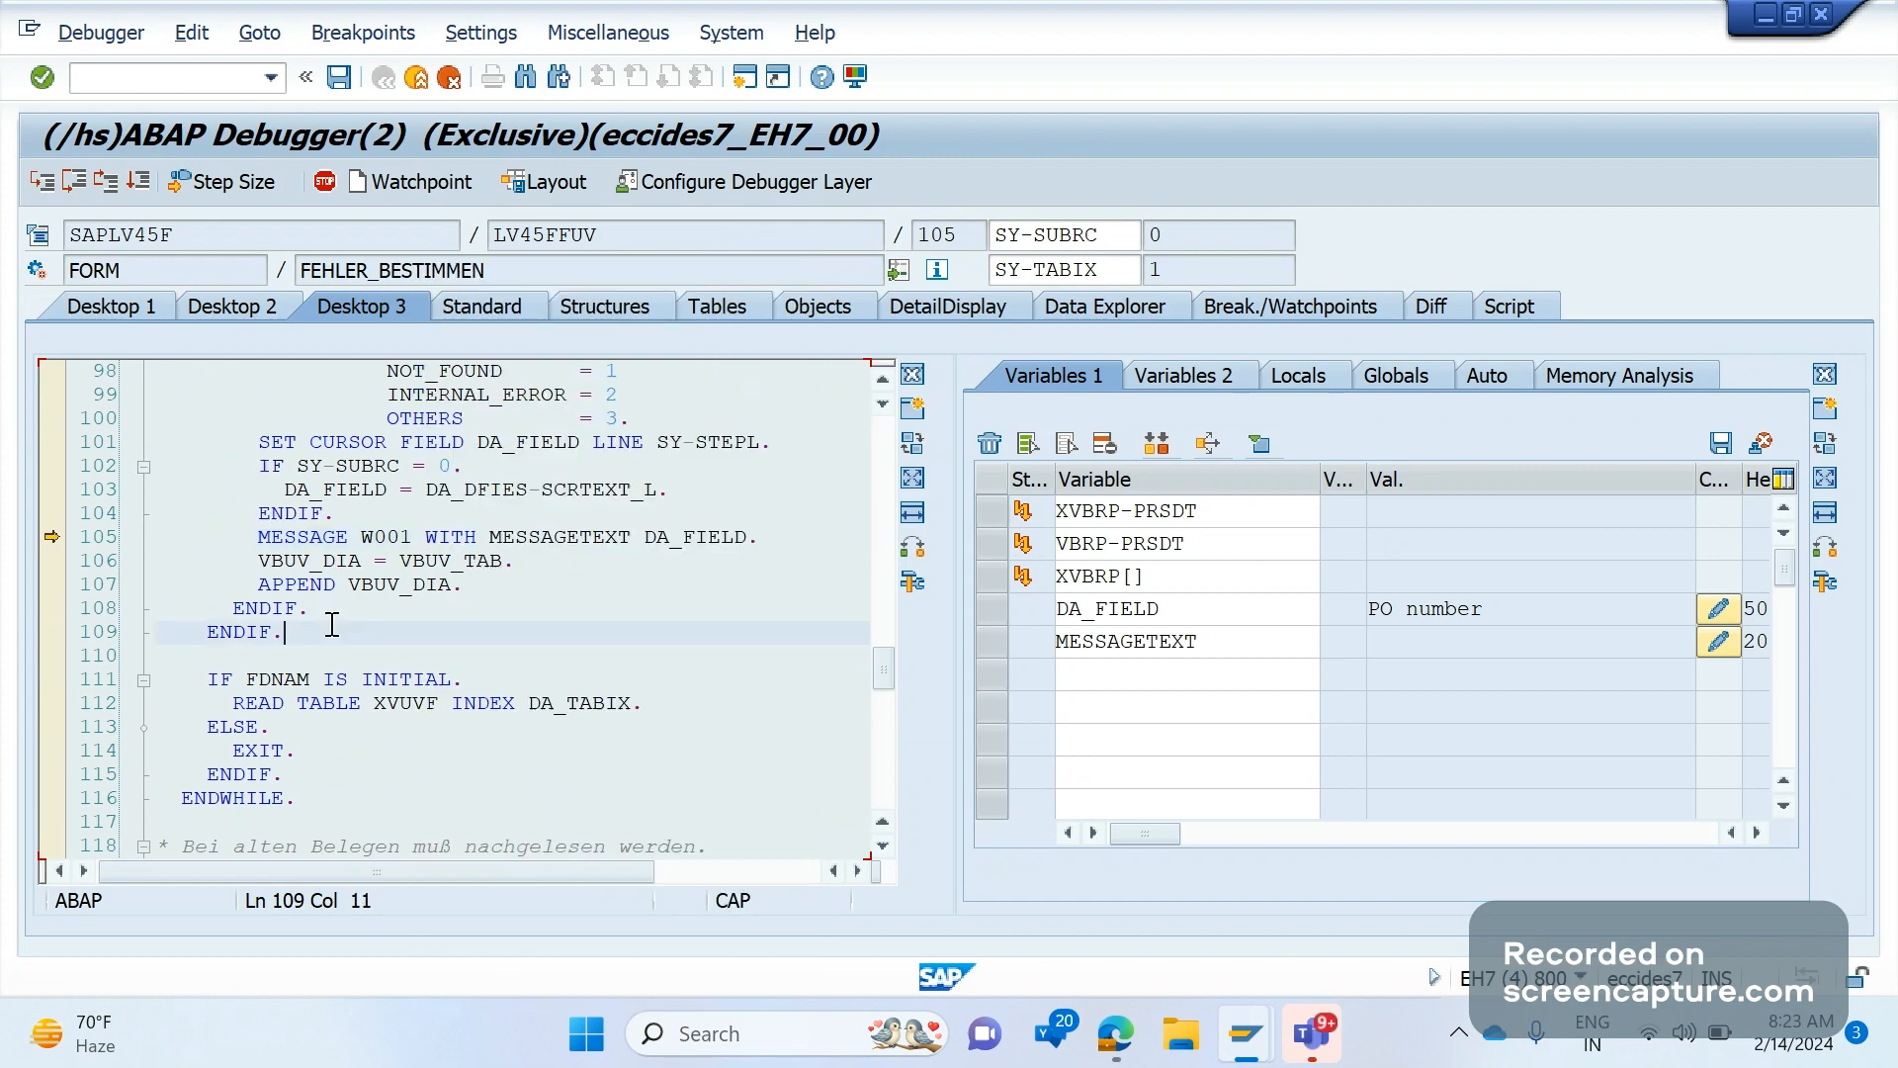
- Move execution back to the IF condition on line 85 with Goto statement
{"action": "scroll", "coordinate": [297, 619], "scroll_direction": "up", "scroll_amount": 8}
{"action": "left_click", "coordinate": [255, 609]}
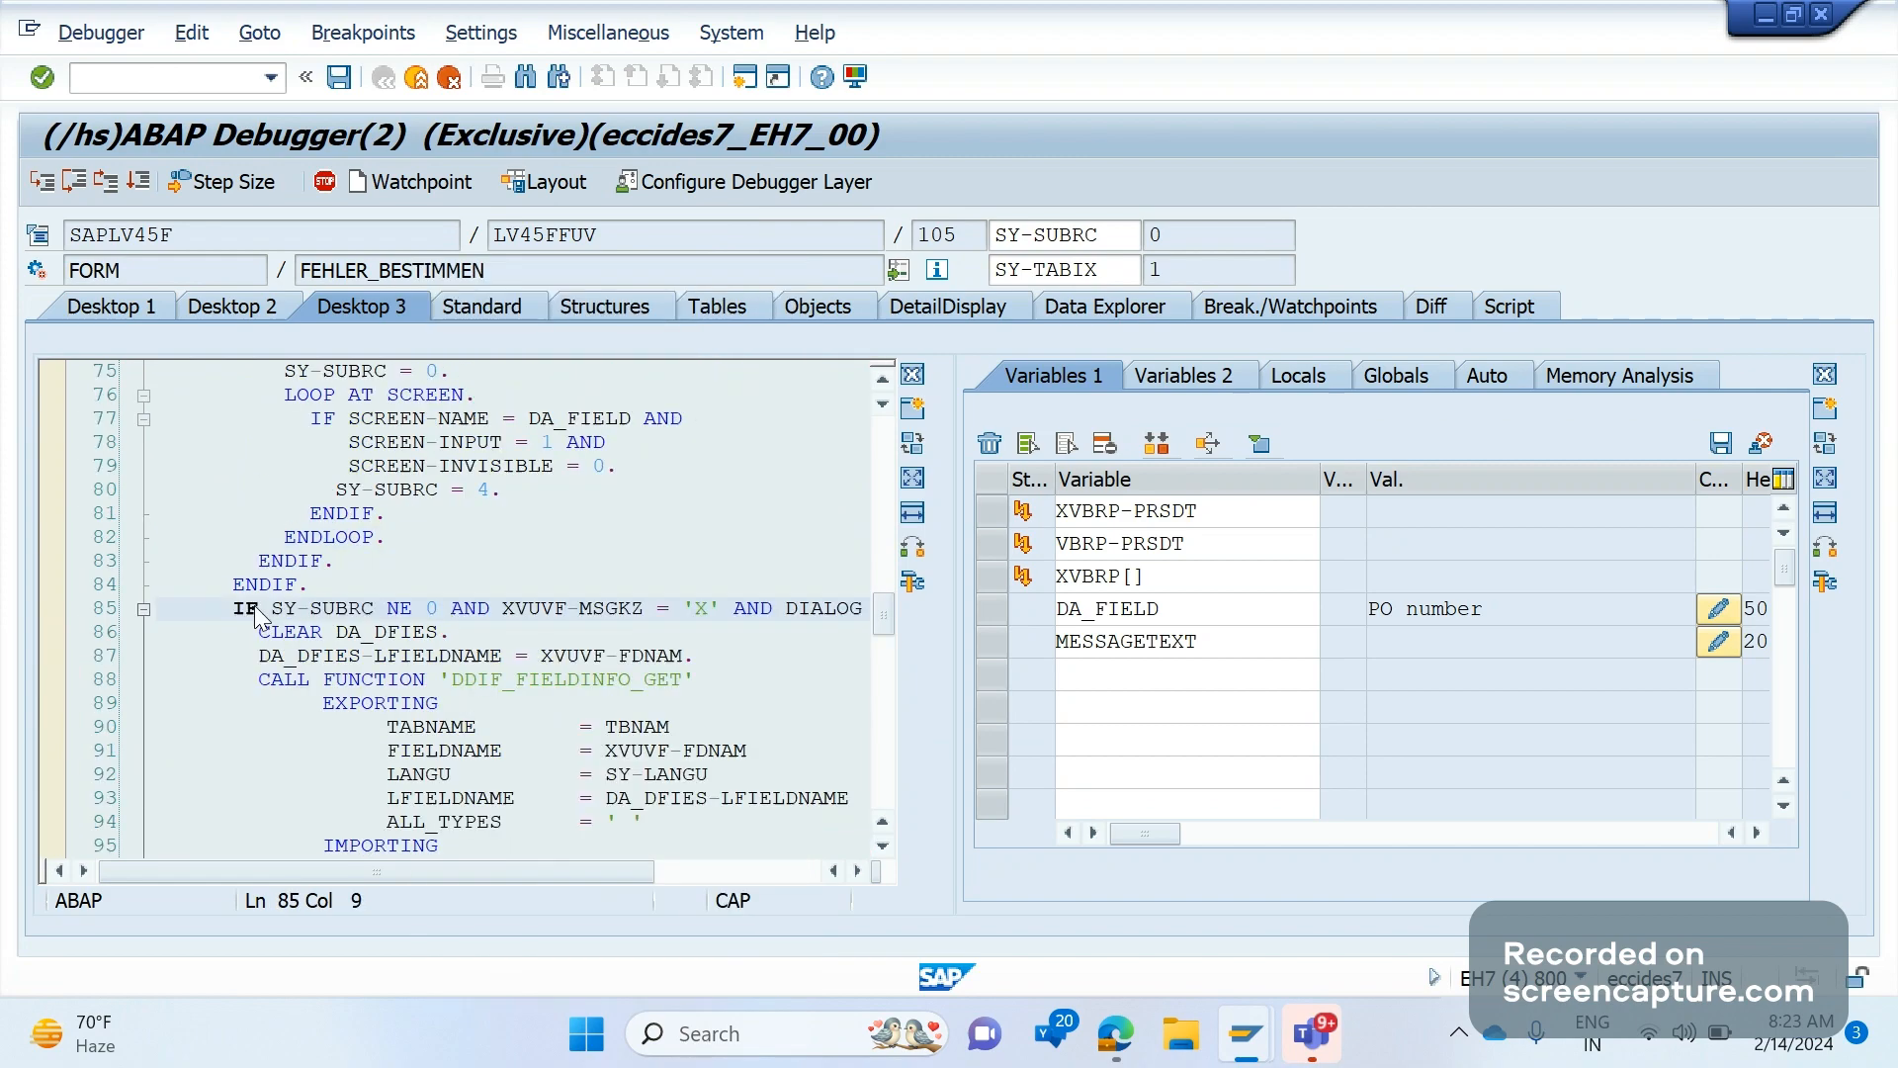
{"action": "left_click", "coordinate": [405, 609]}
{"action": "left_click", "coordinate": [100, 34]}
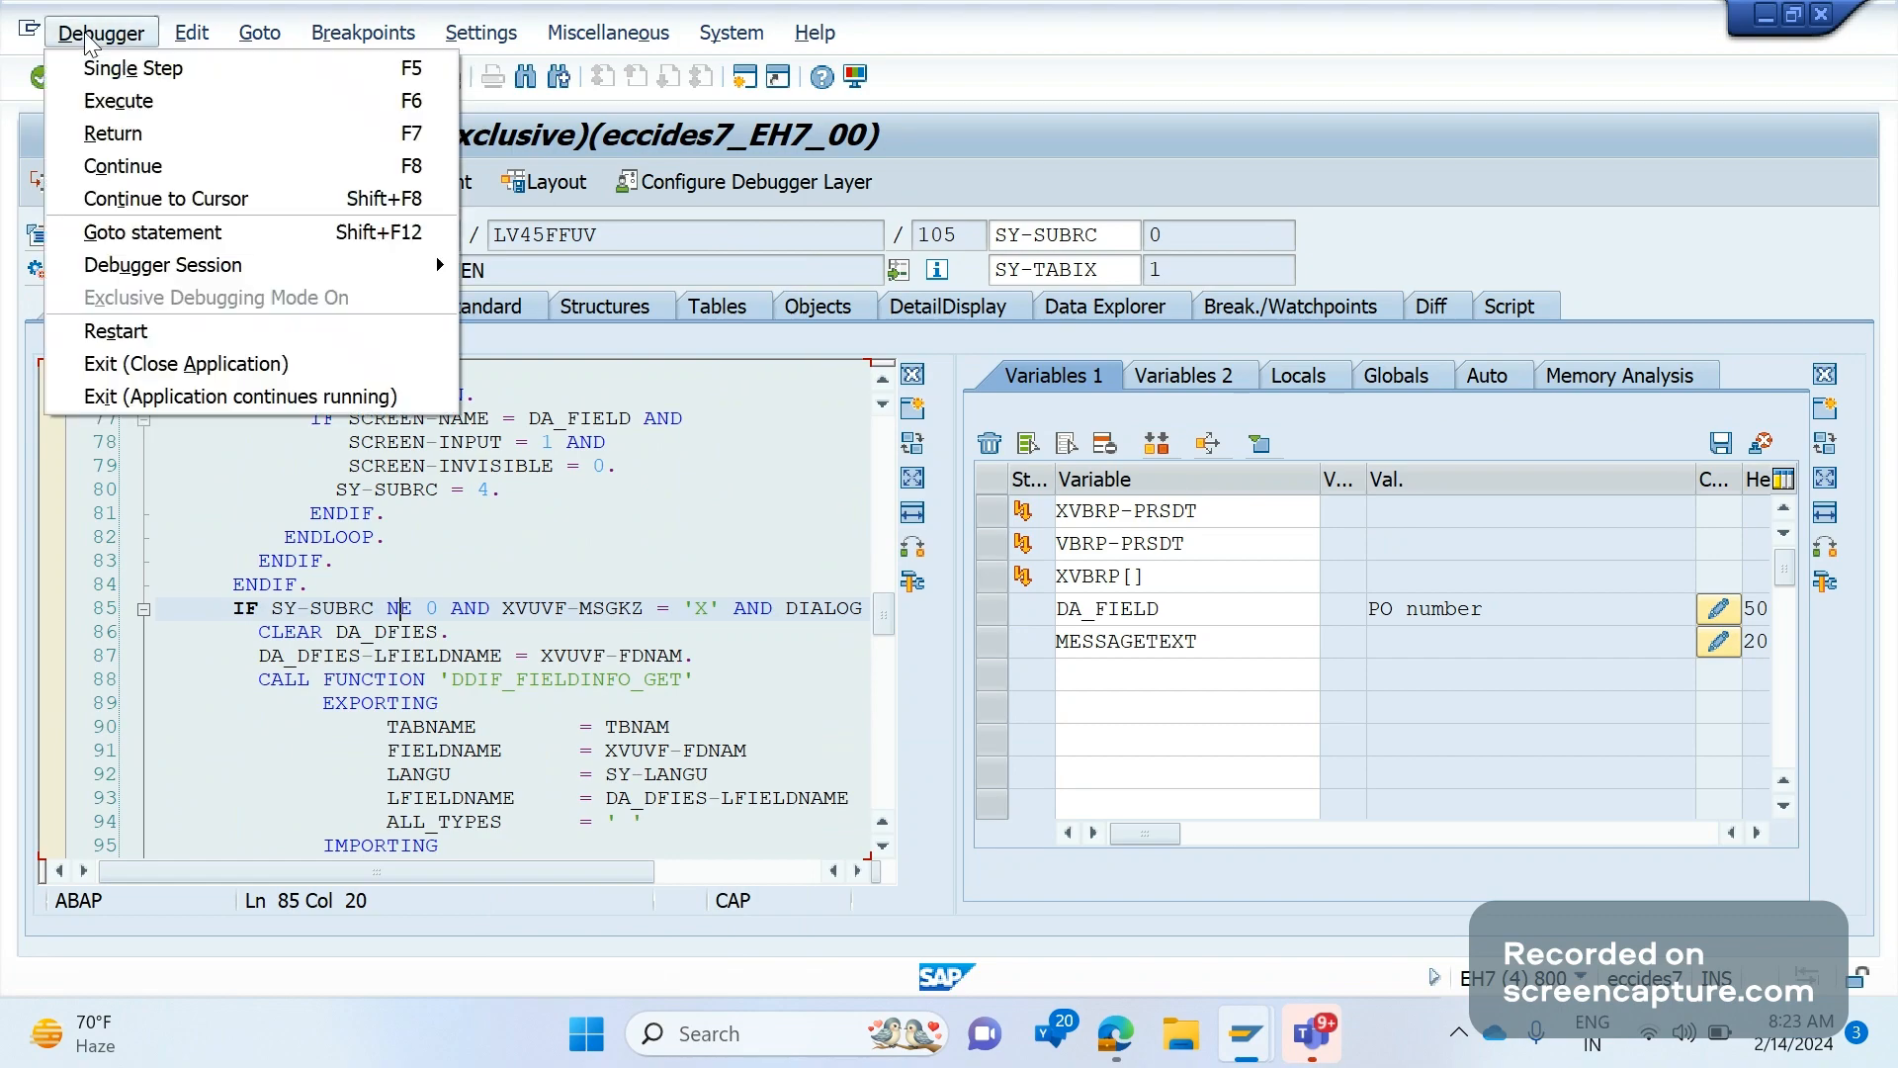
{"action": "left_click", "coordinate": [139, 237]}
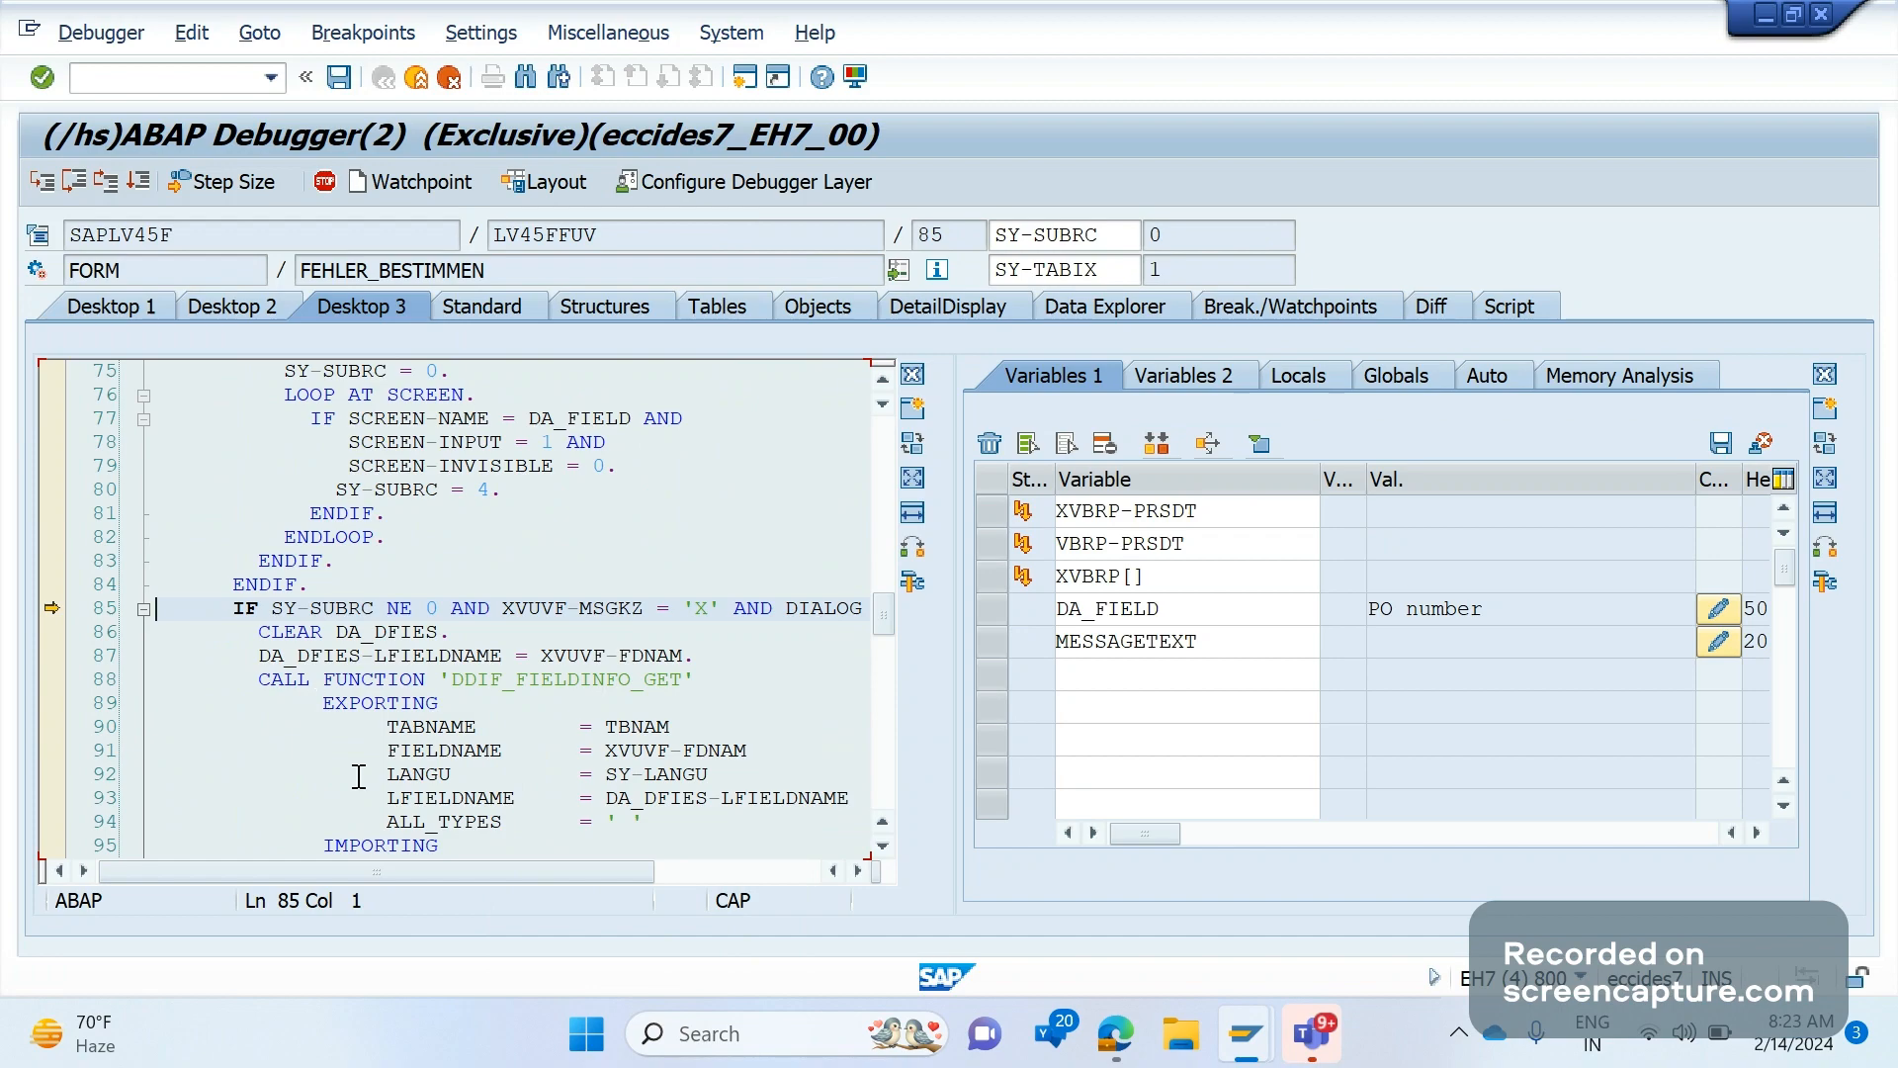
- Display the value of SY-SUBRC and single-step from the IF condition on line 85
{"action": "left_click", "coordinate": [257, 632]}
{"action": "left_click_drag", "start_coordinate": [257, 633], "coordinate": [322, 726]}
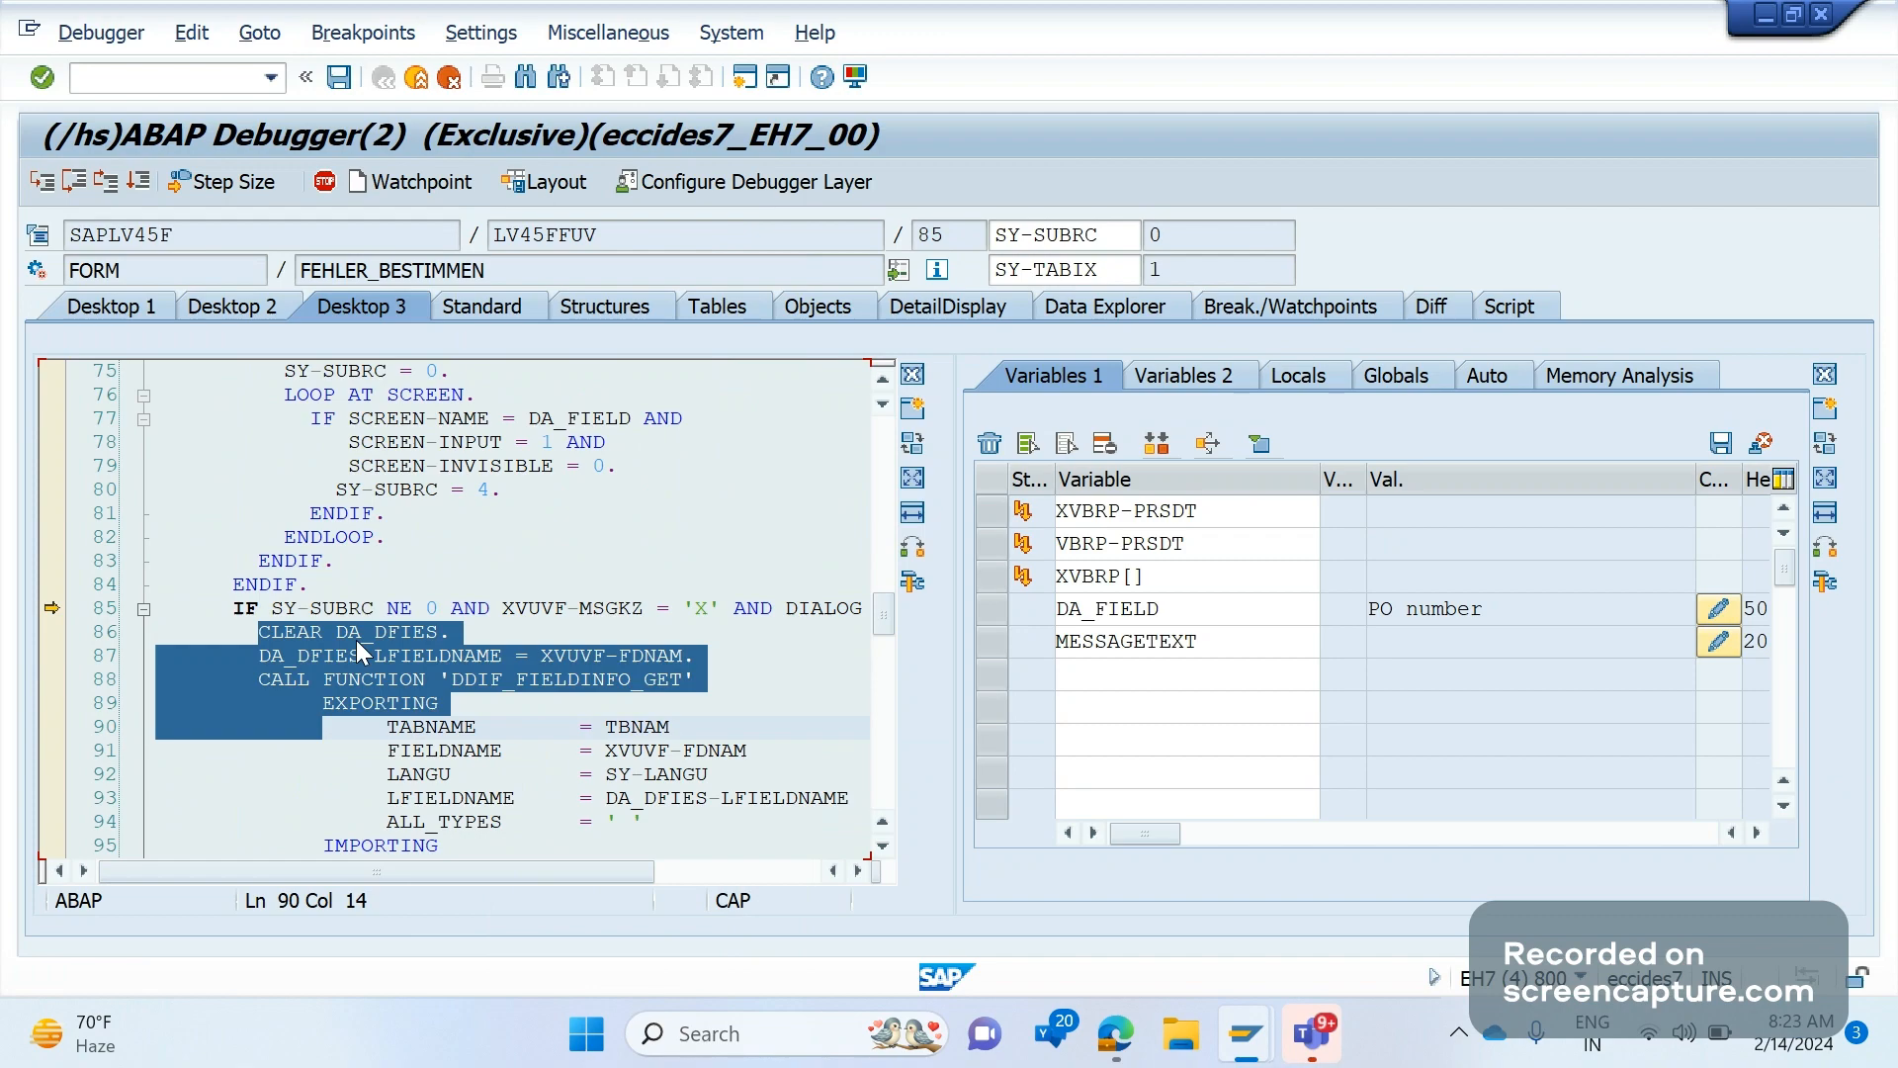
{"action": "double_click", "coordinate": [341, 608]}
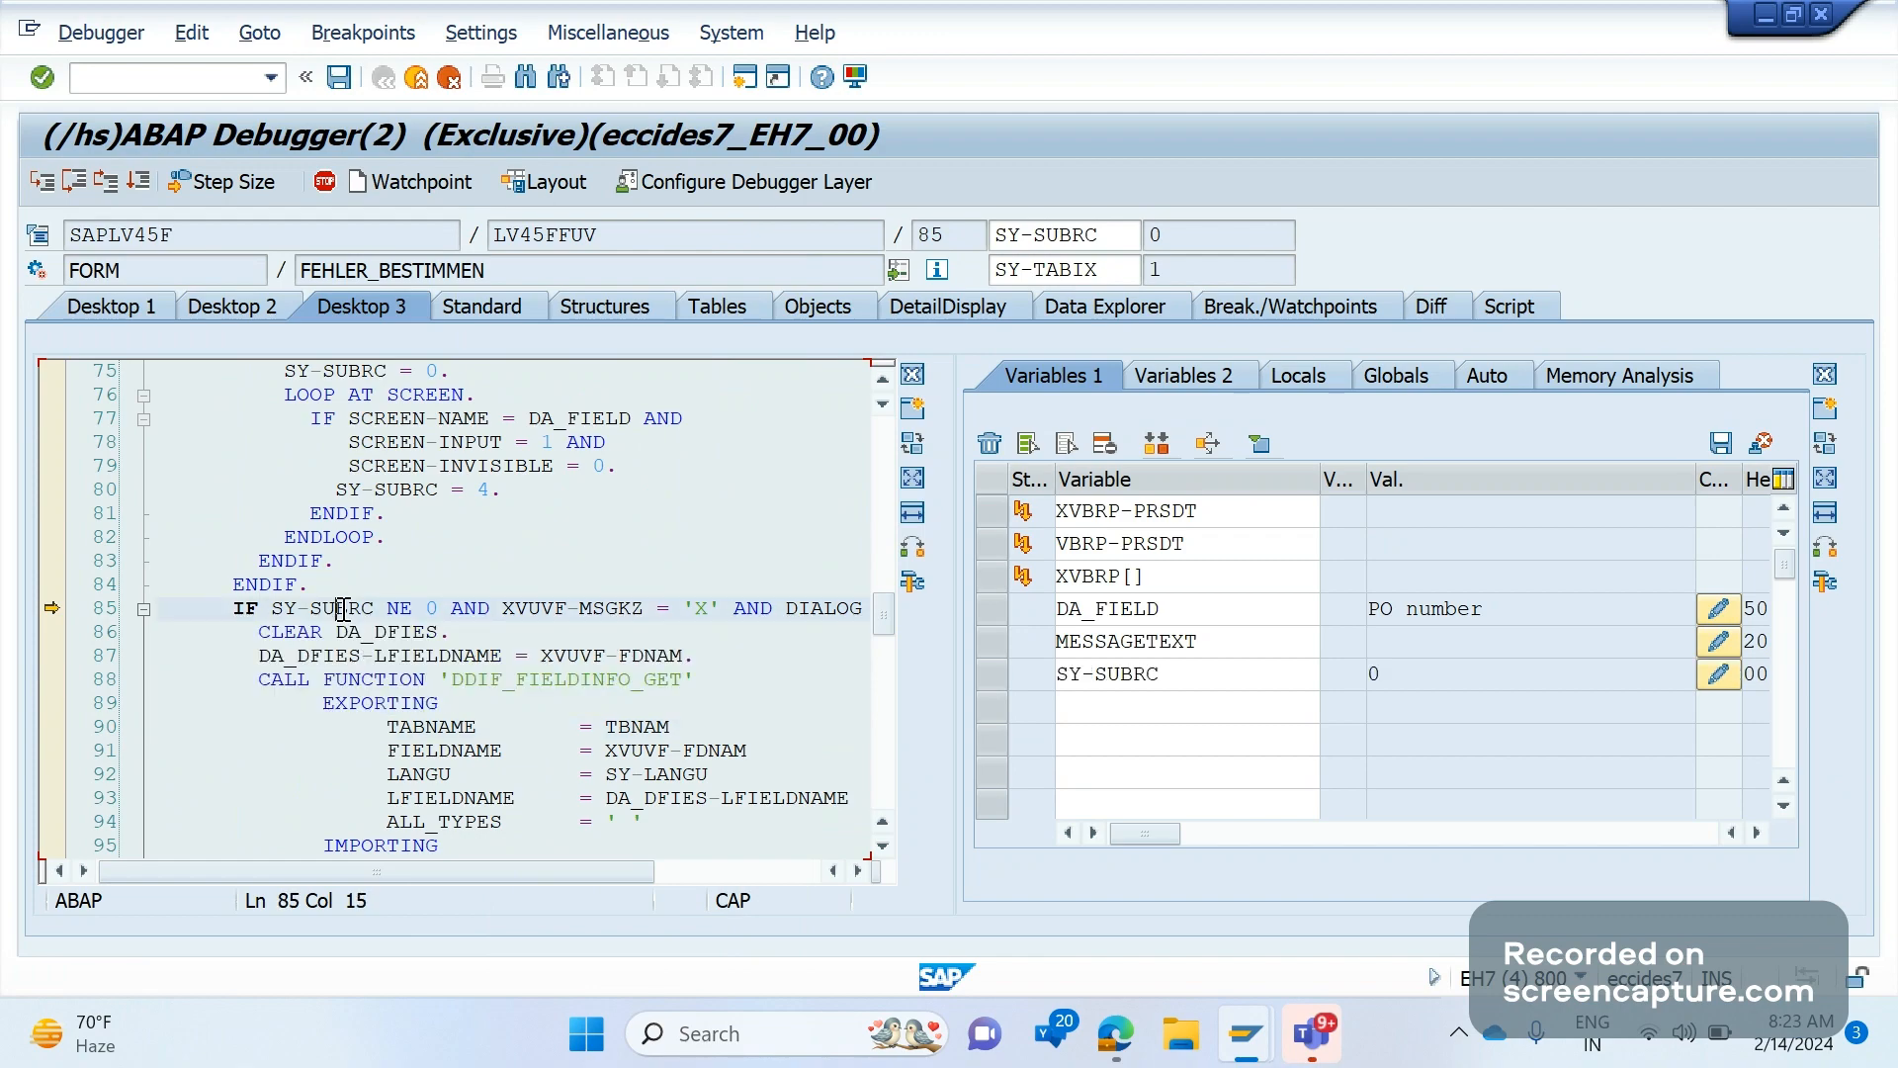
{"action": "left_click", "coordinate": [623, 613]}
{"action": "left_click", "coordinate": [42, 181]}
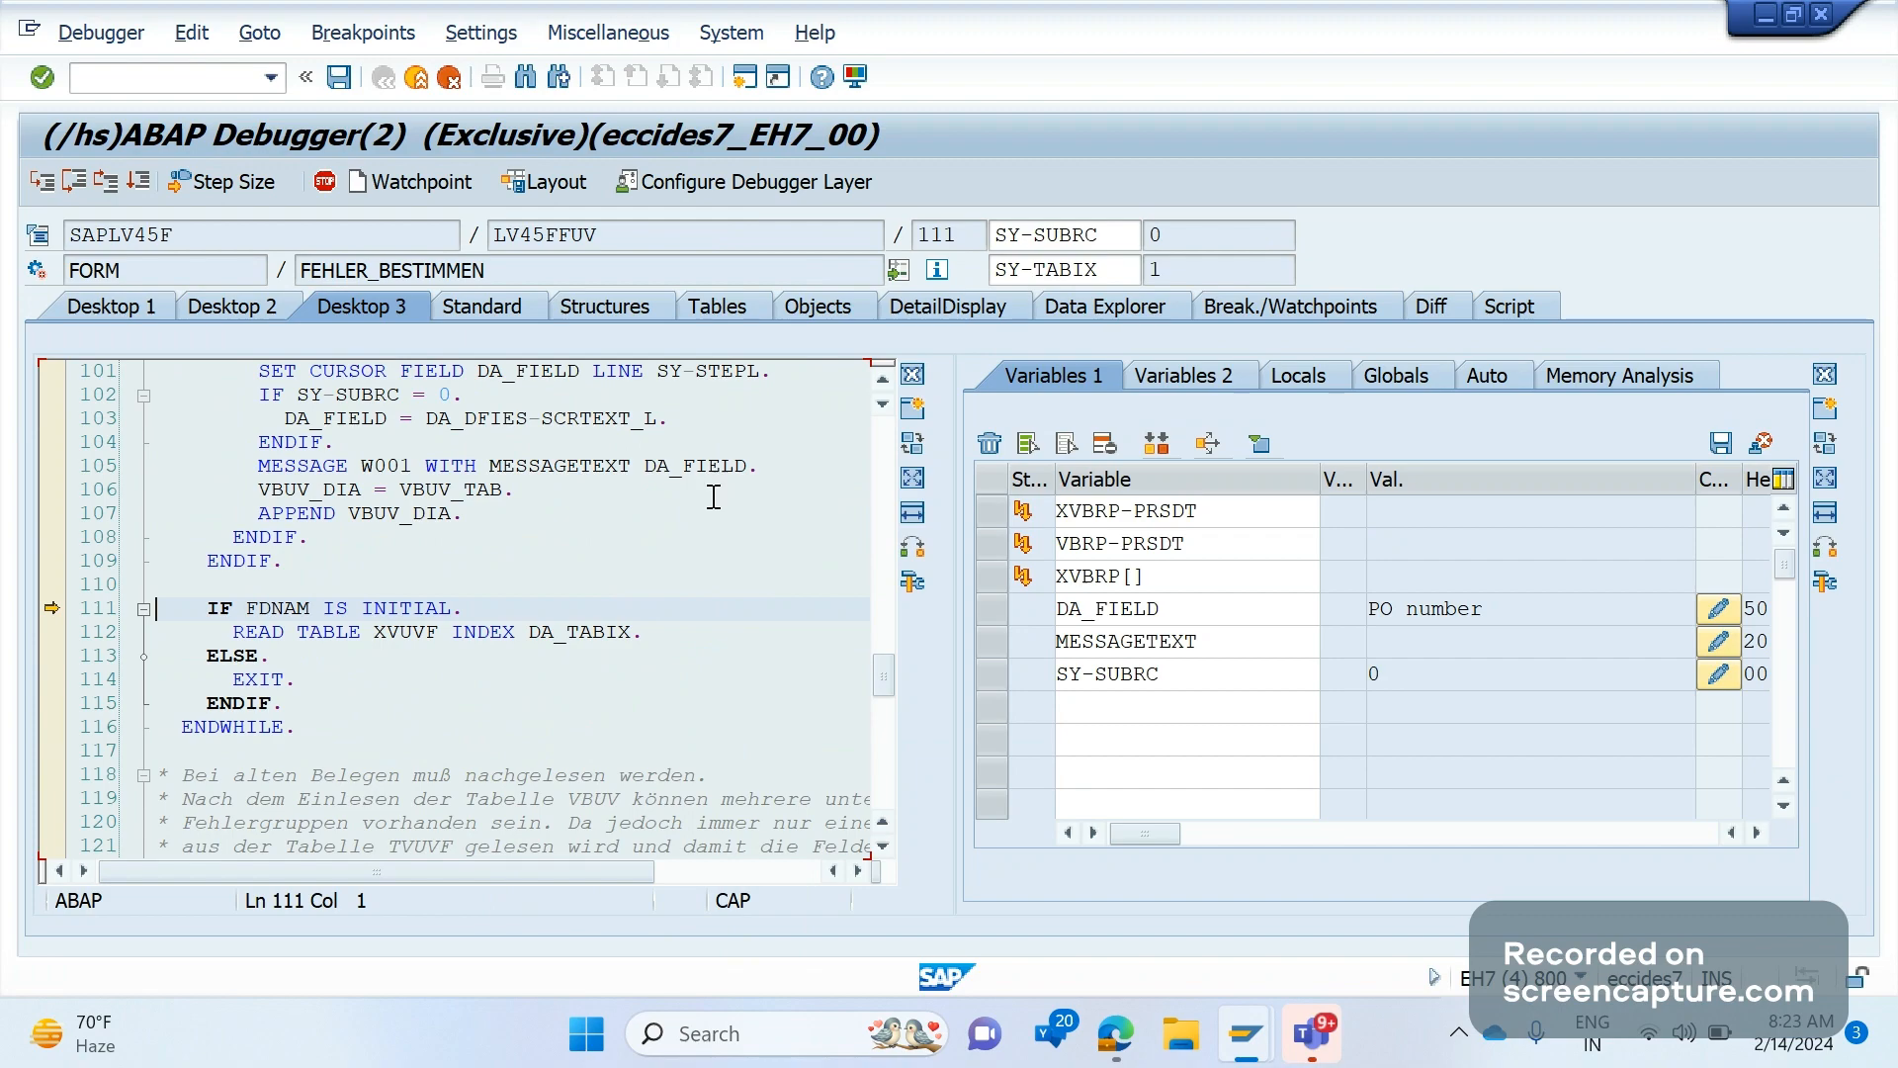
- Check the bypassed MESSAGE statement on line 105 and resume the rush order
{"action": "double_click", "coordinate": [714, 466]}
{"action": "key", "text": "shift+Up"}
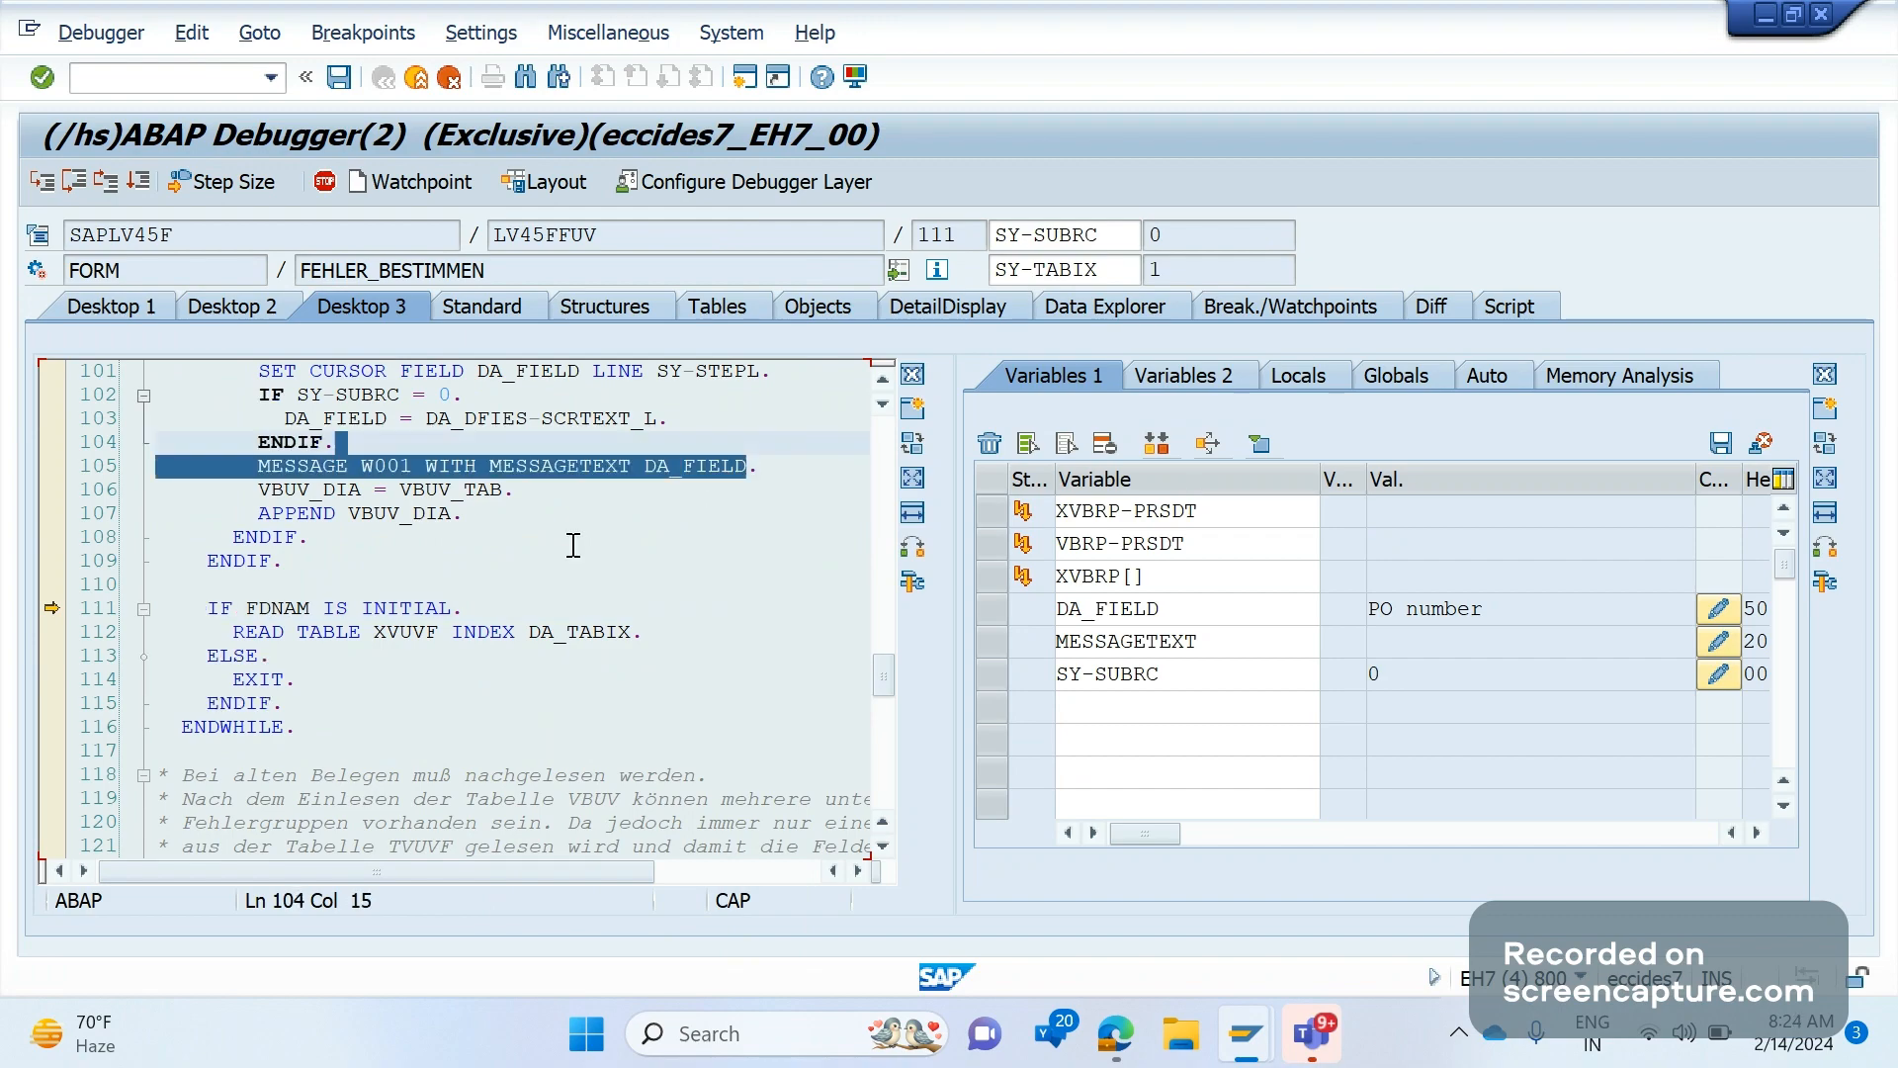
{"action": "left_click", "coordinate": [573, 545]}
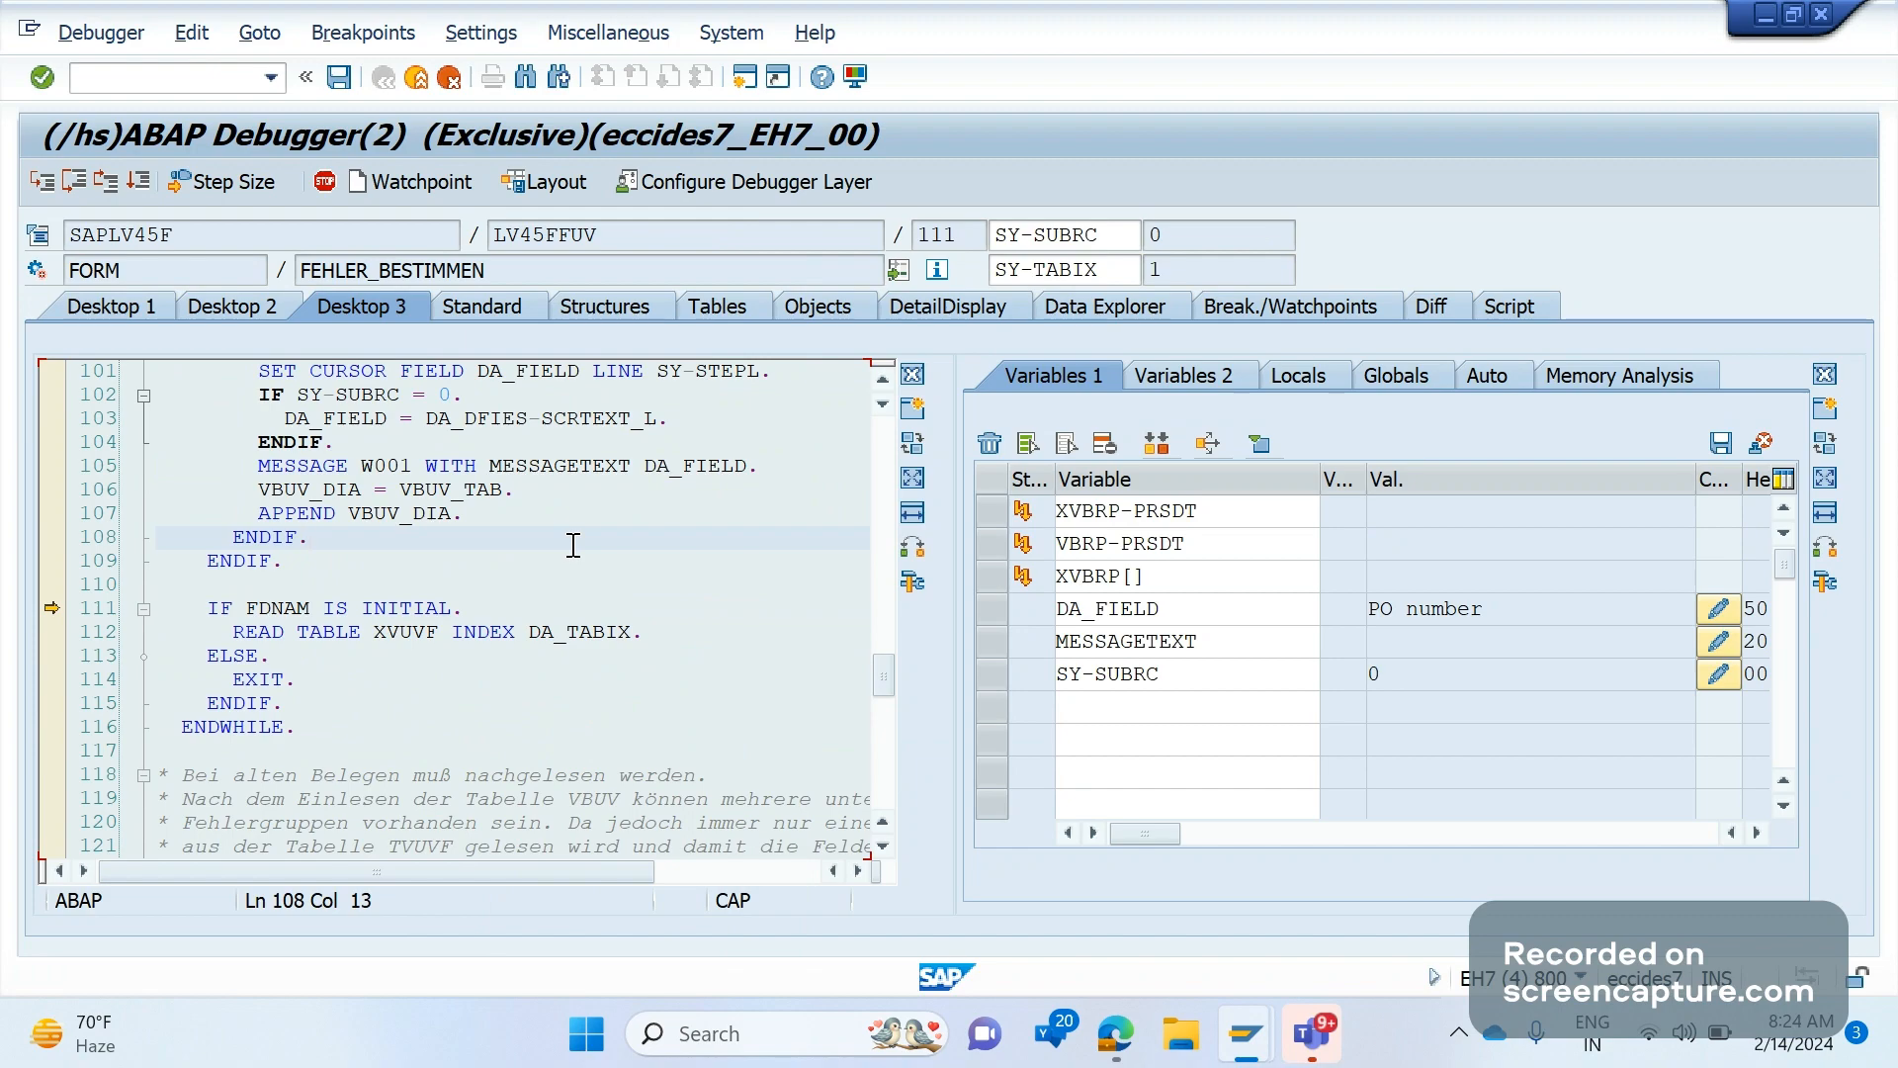
{"action": "left_click", "coordinate": [144, 186]}
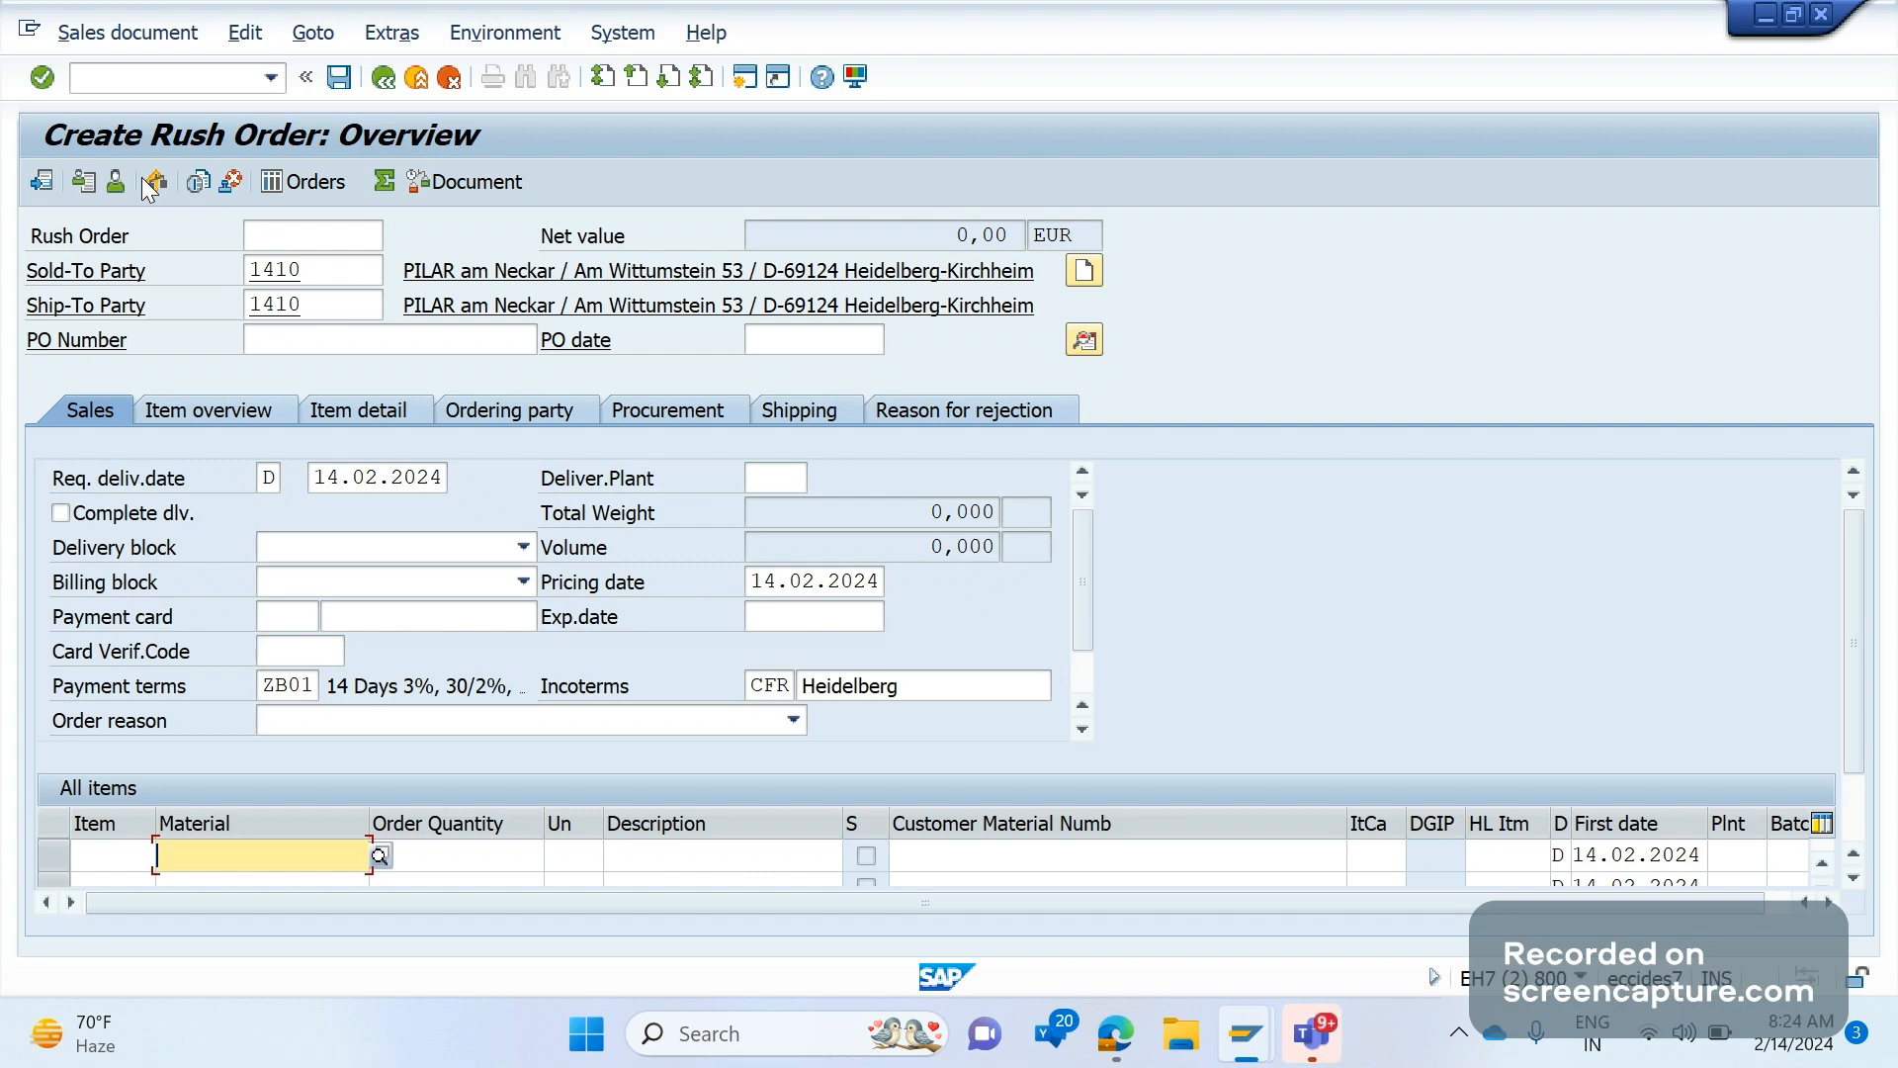
- Enter an order item for material 15F35A with an order quantity of 1
{"action": "key", "text": "Down"}
{"action": "key", "text": "Tab"}
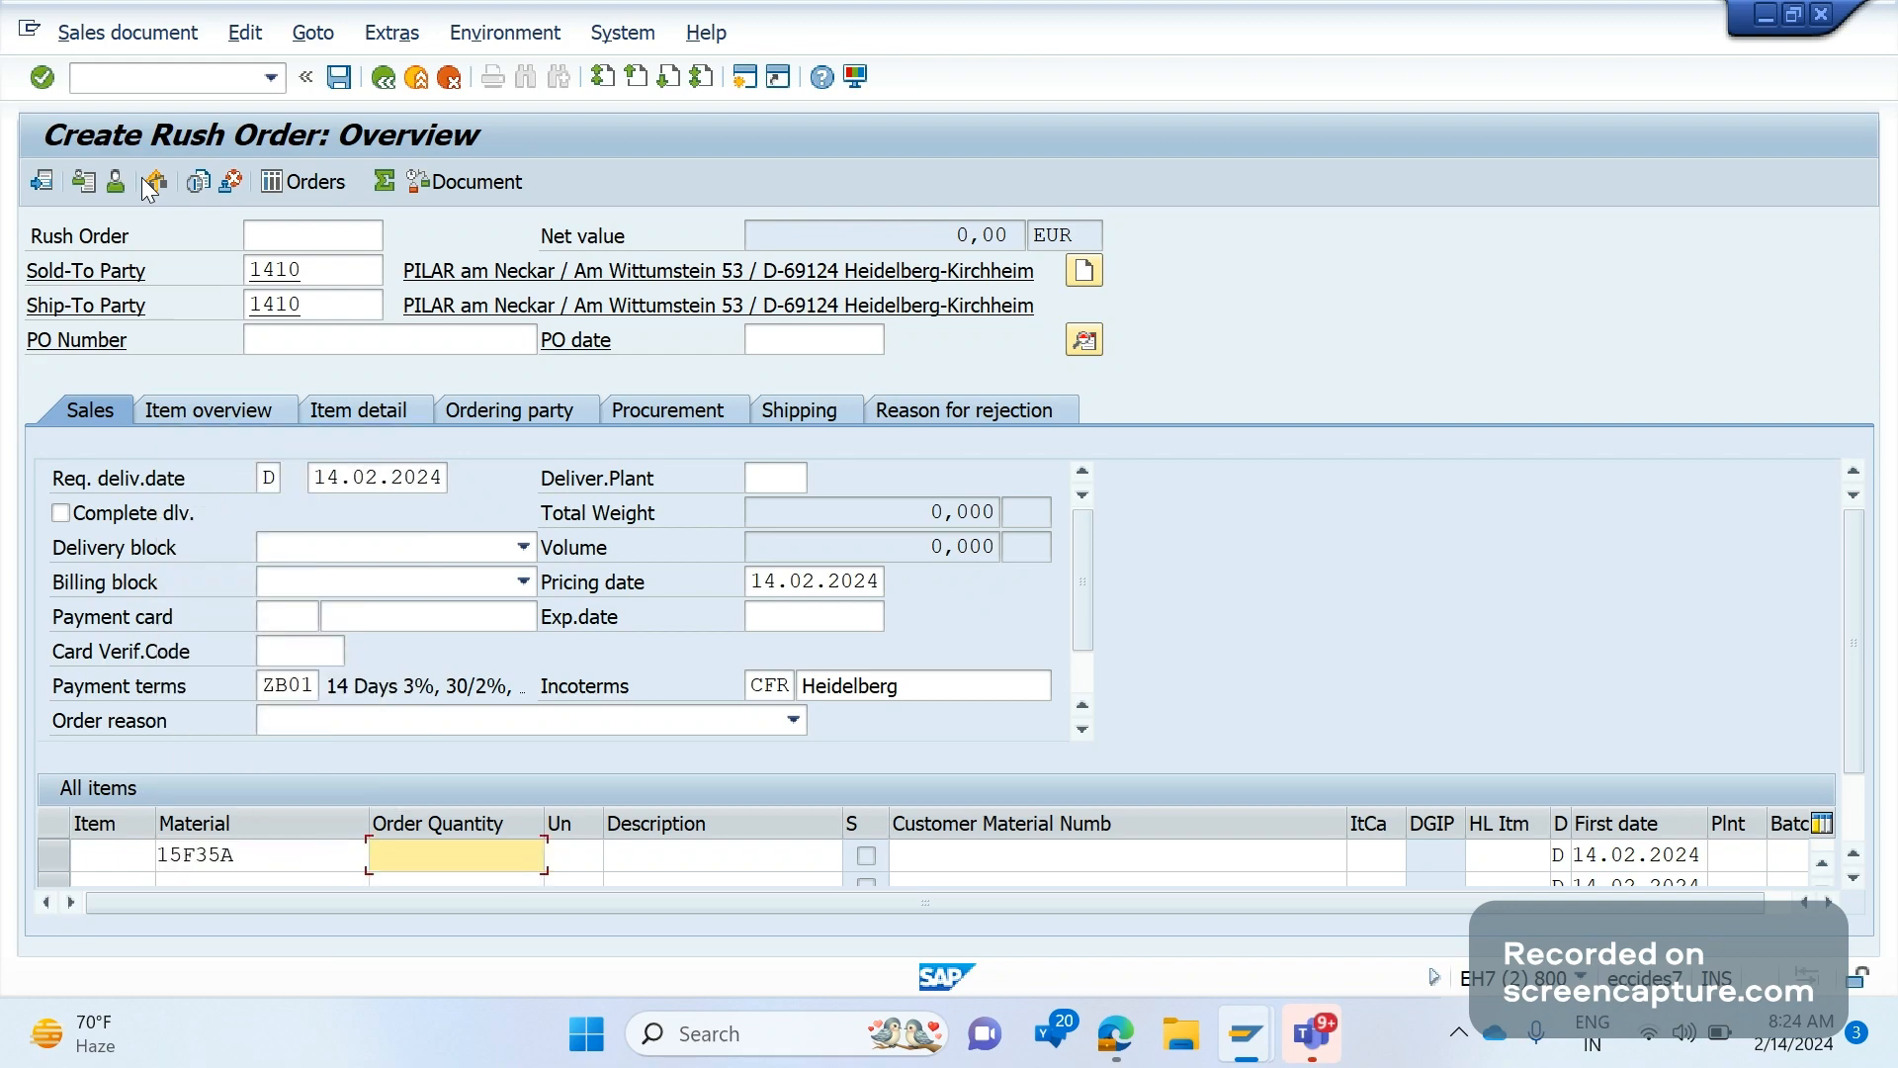
{"action": "type", "text": "1"}
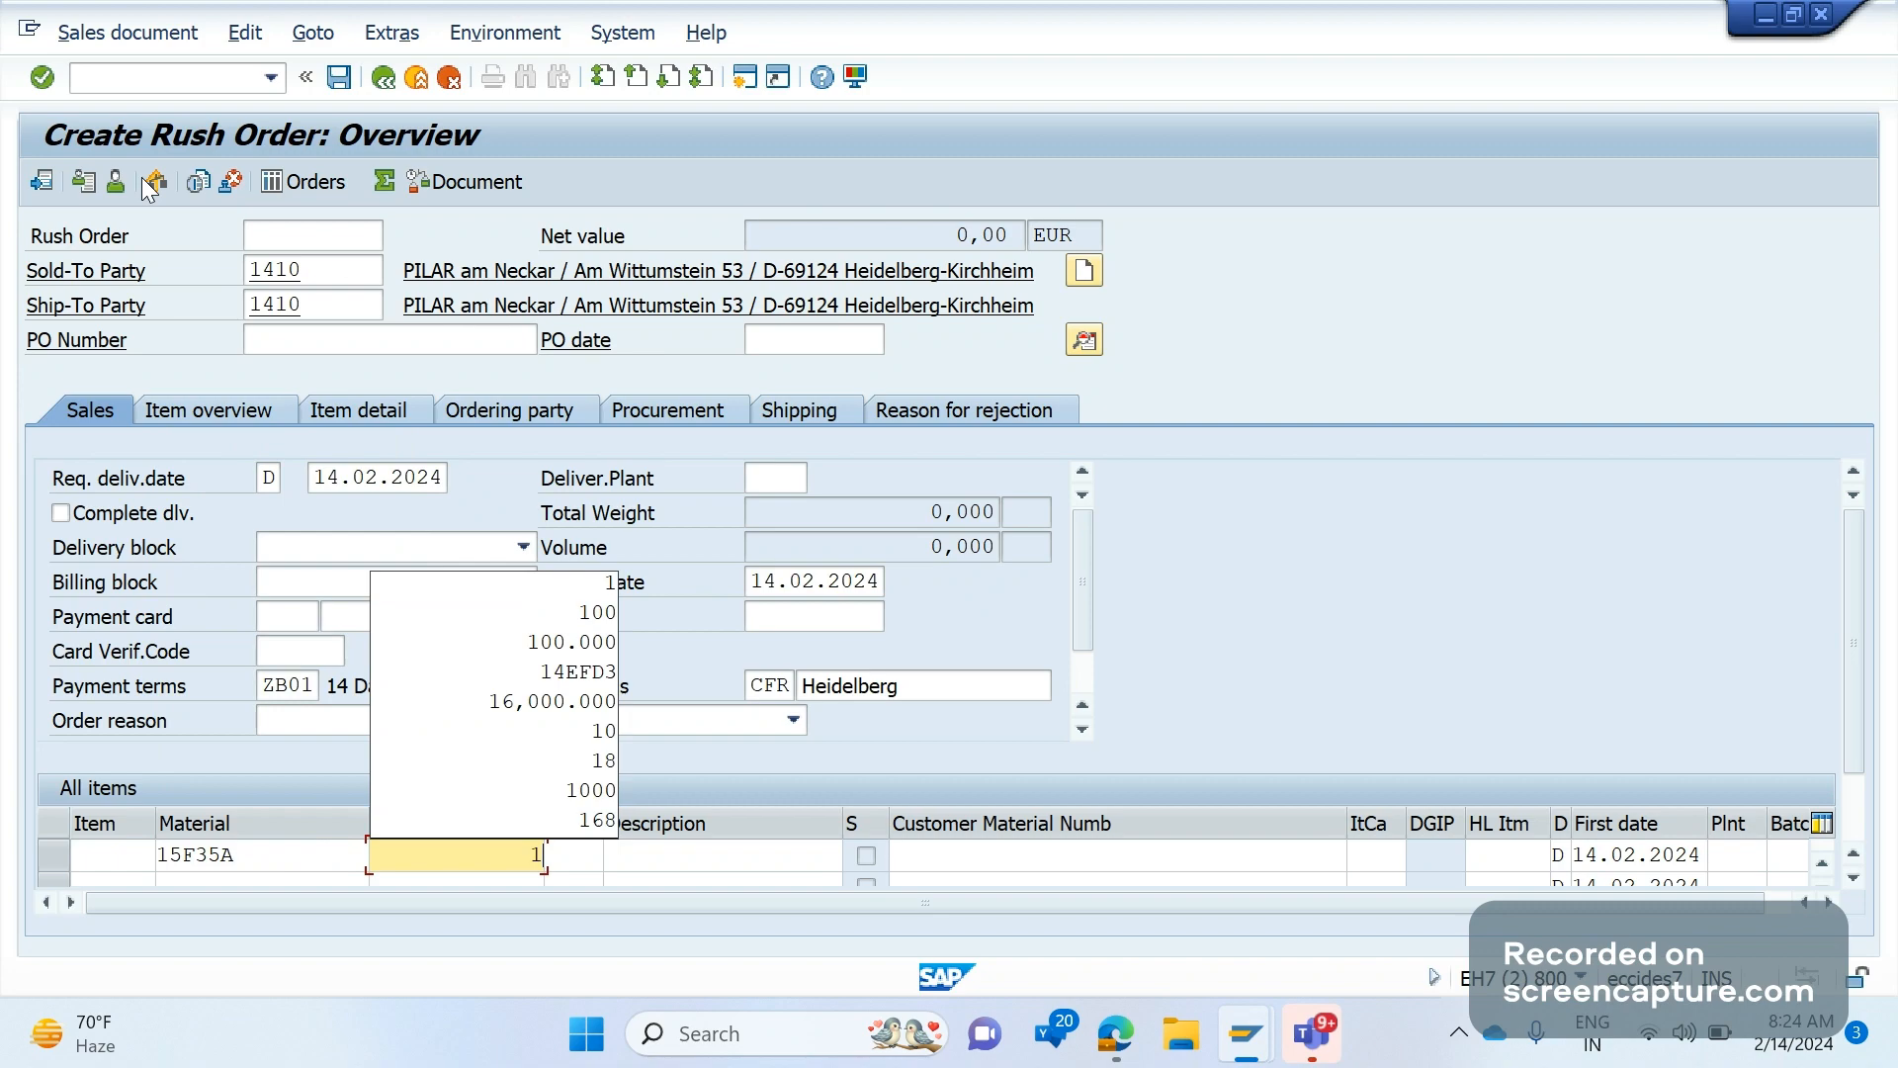
{"action": "key", "text": "Return"}
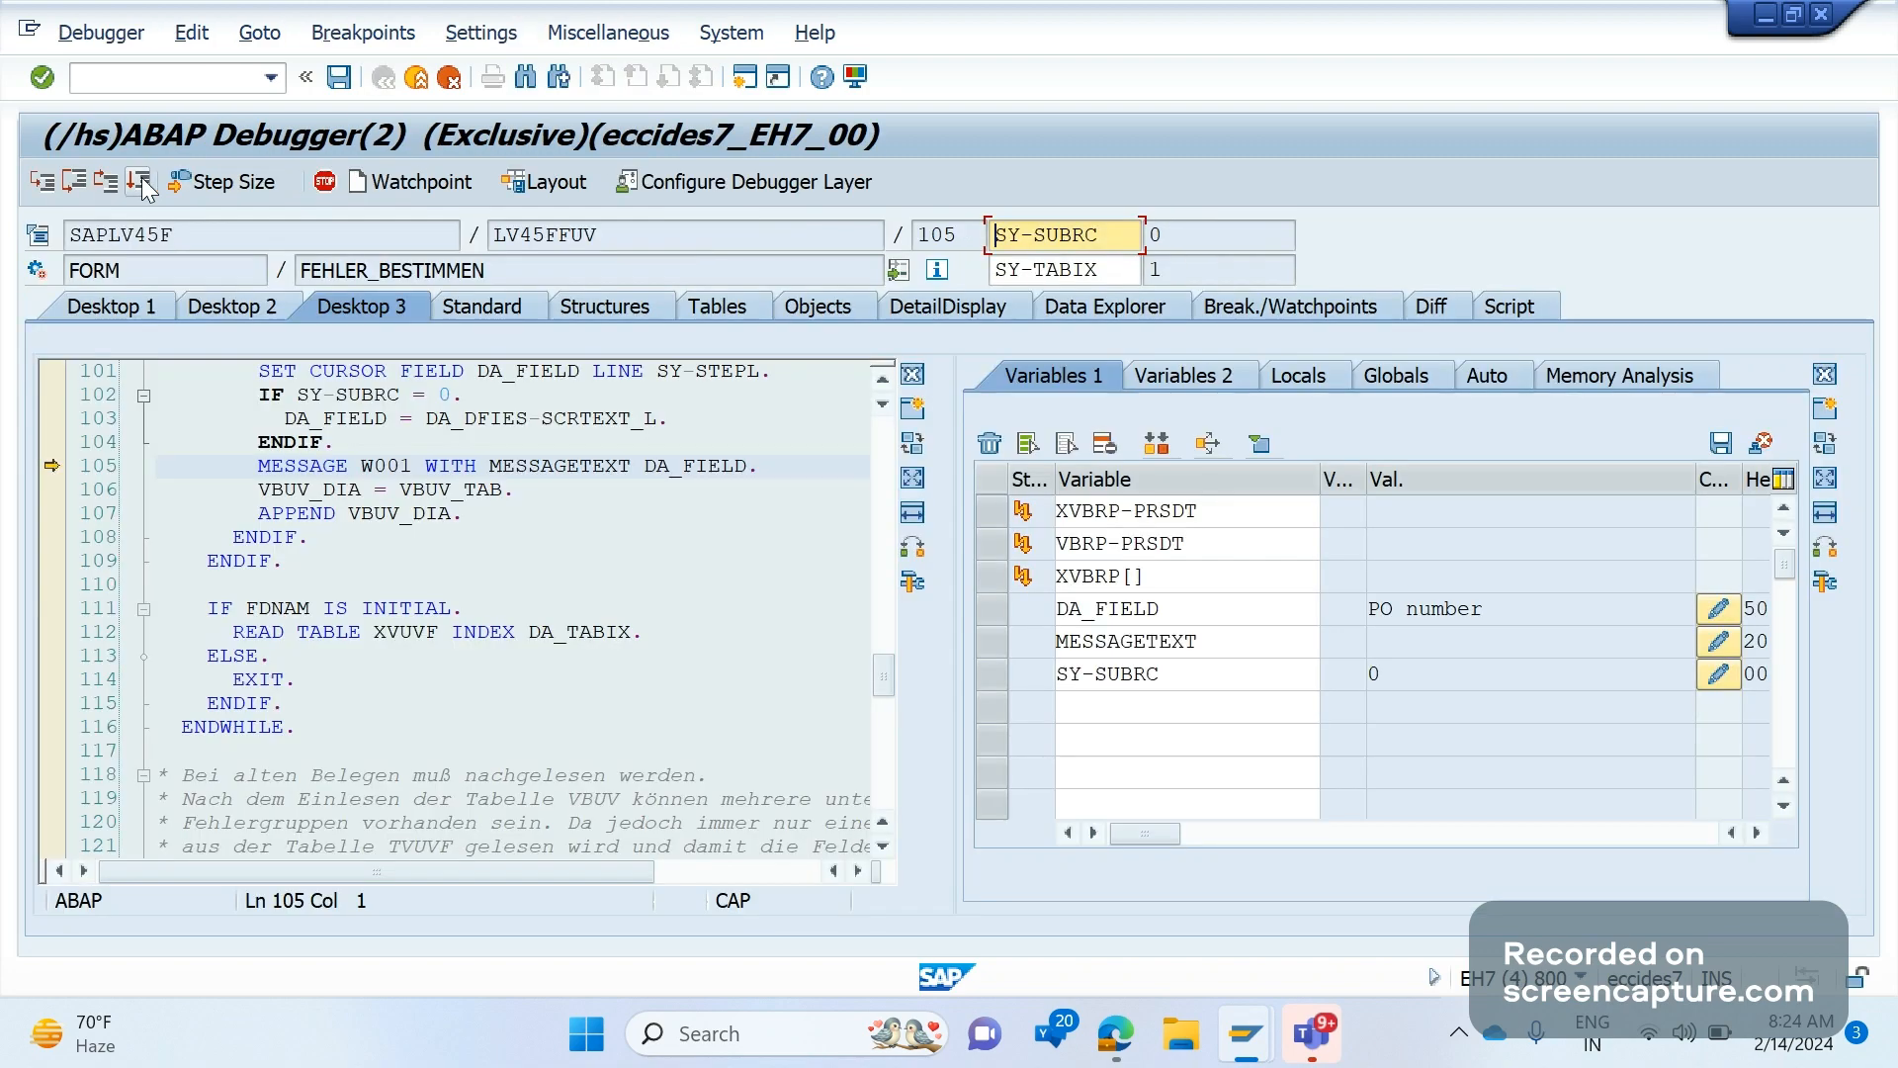
- Resume execution from the MESSAGE statement on line 105 and accept the missing PO number warning
{"action": "left_click", "coordinate": [142, 183]}
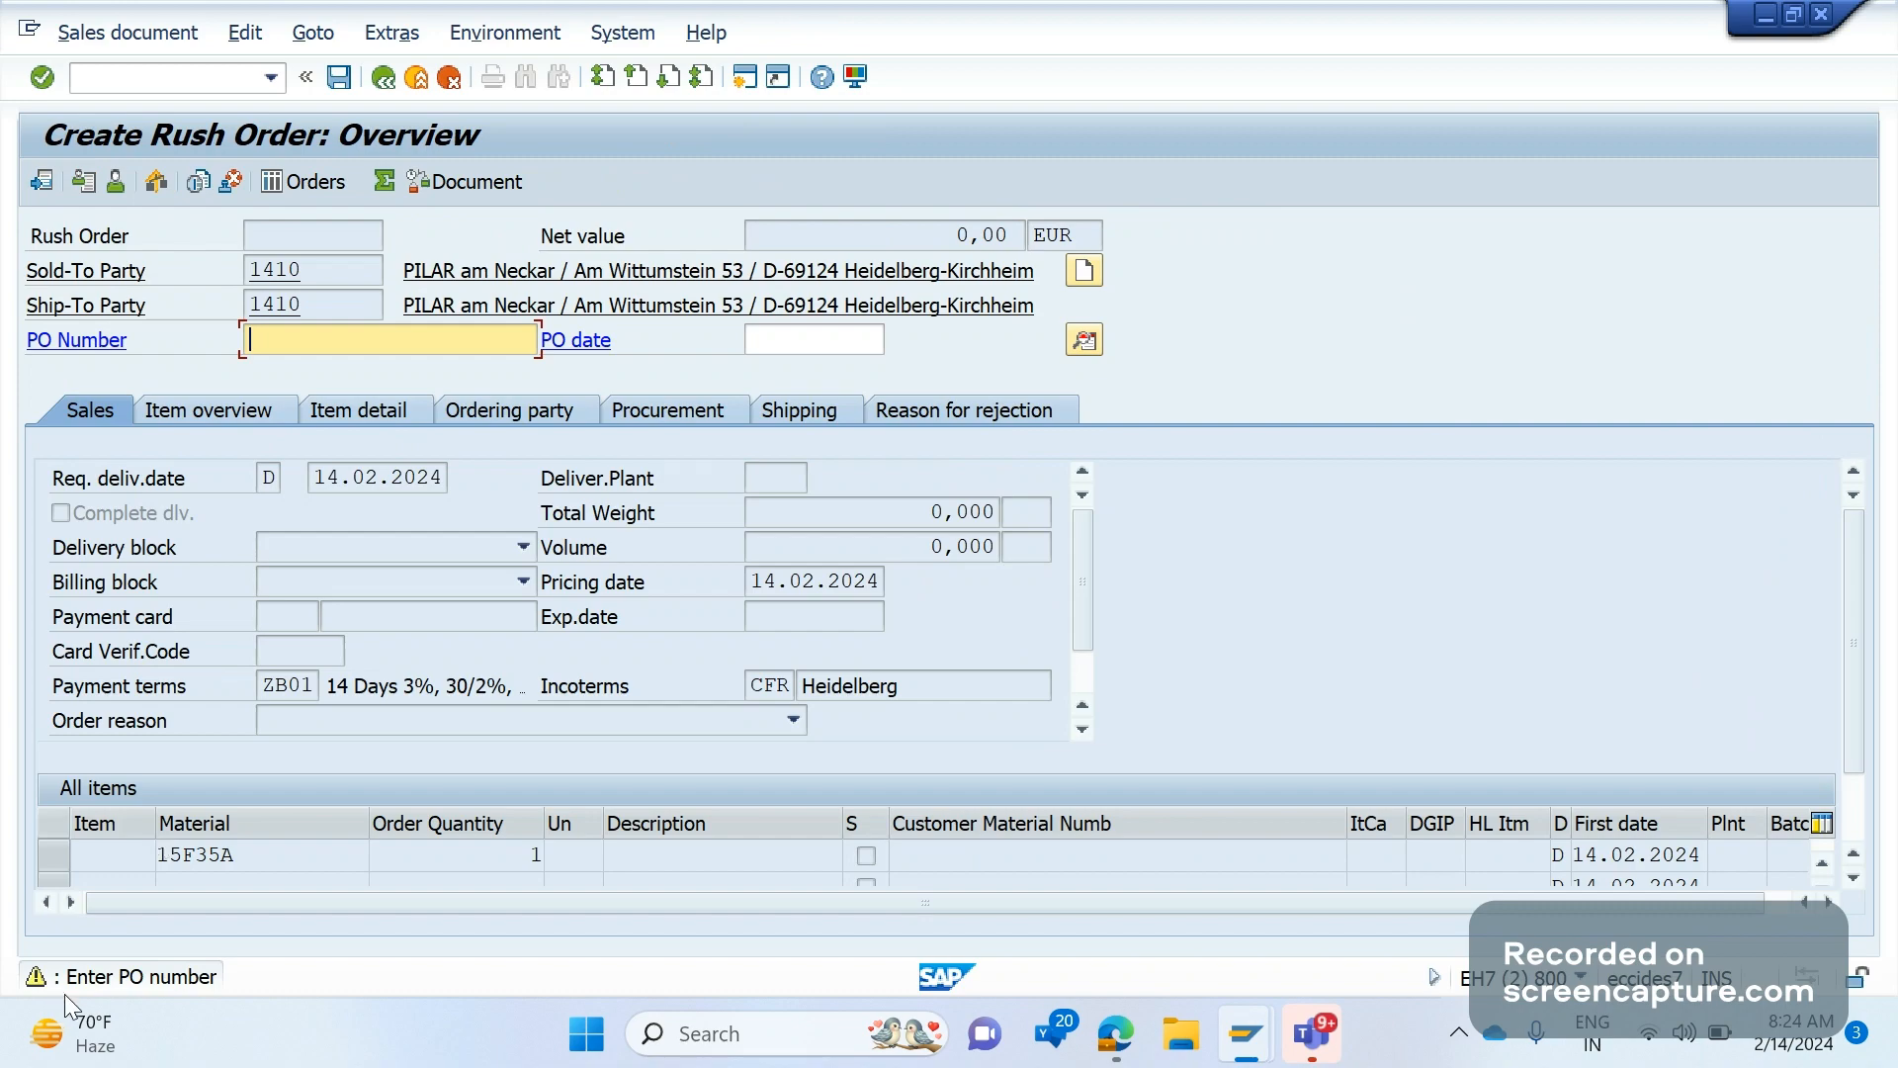
{"action": "key", "text": "Return"}
{"action": "key", "text": "Return"}
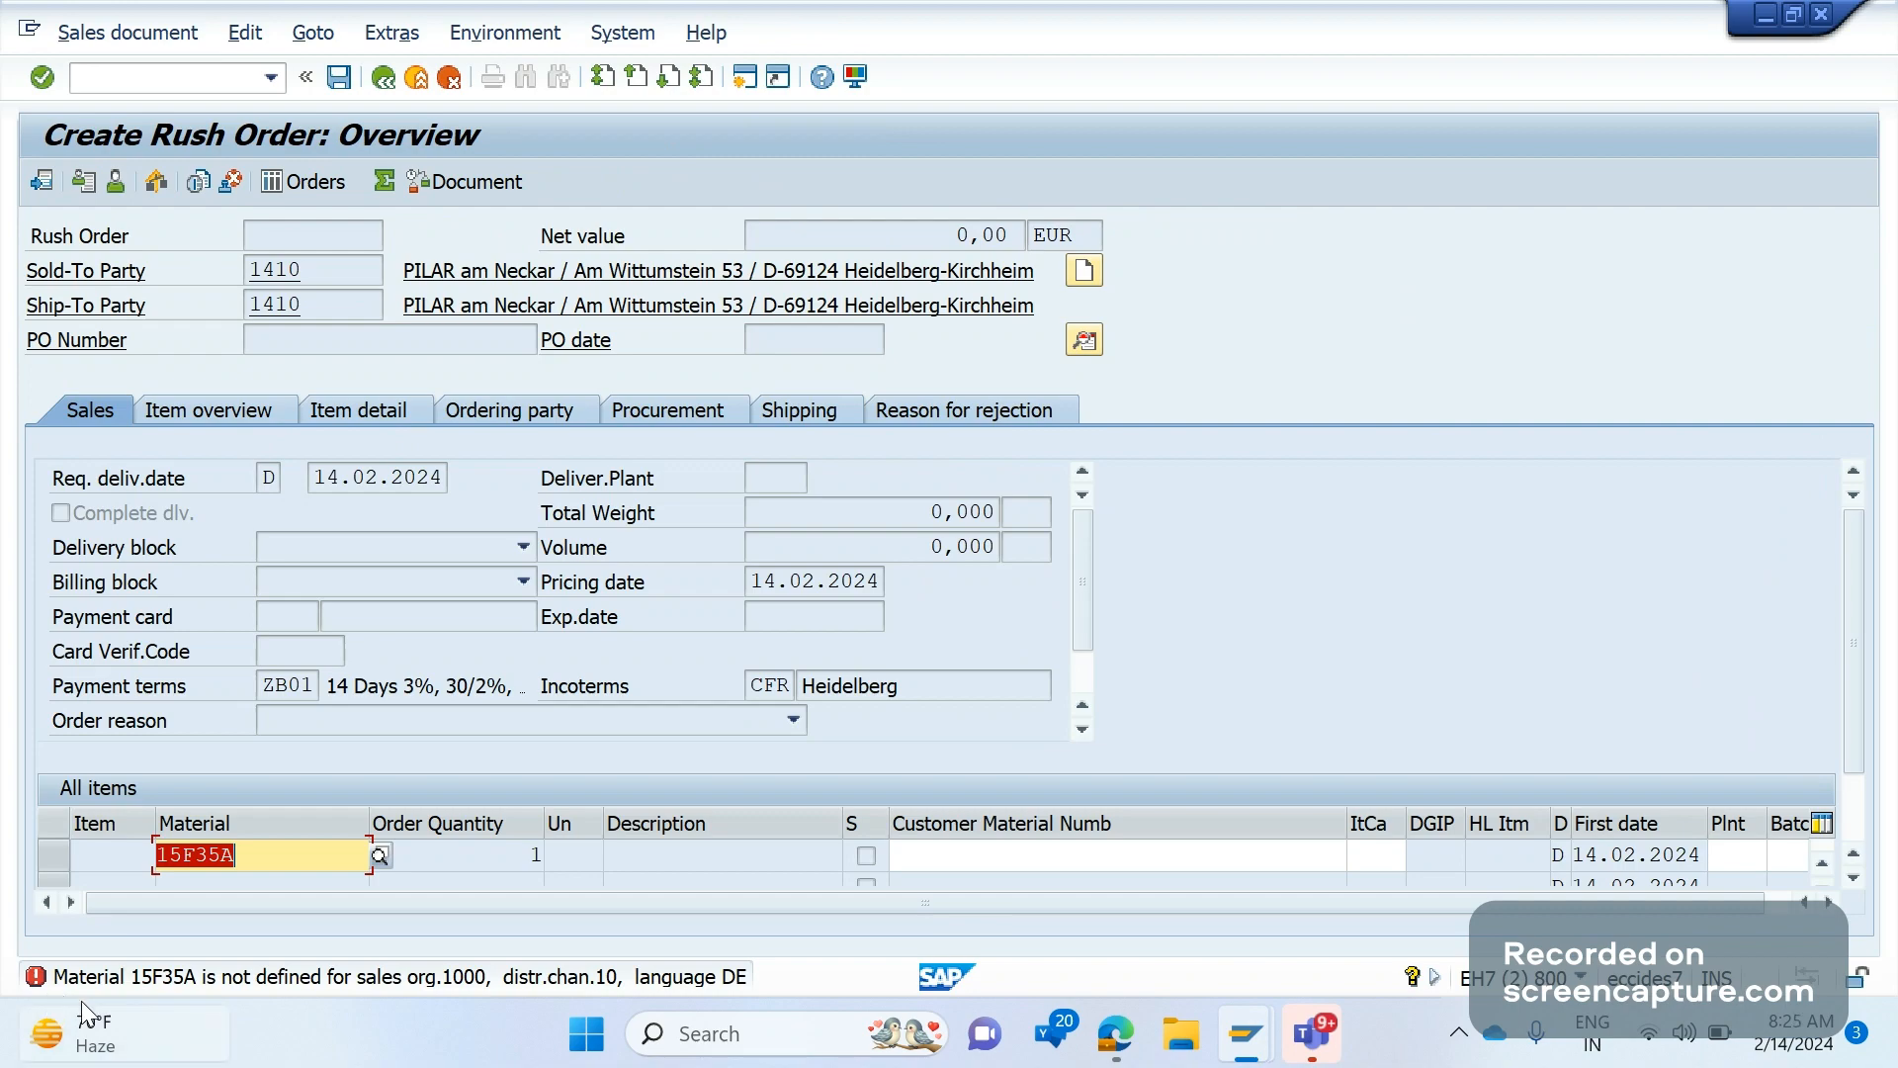
- Check the message number in the detailed help of the material error and return to the order
{"action": "mouse_move", "coordinate": [84, 1014]}
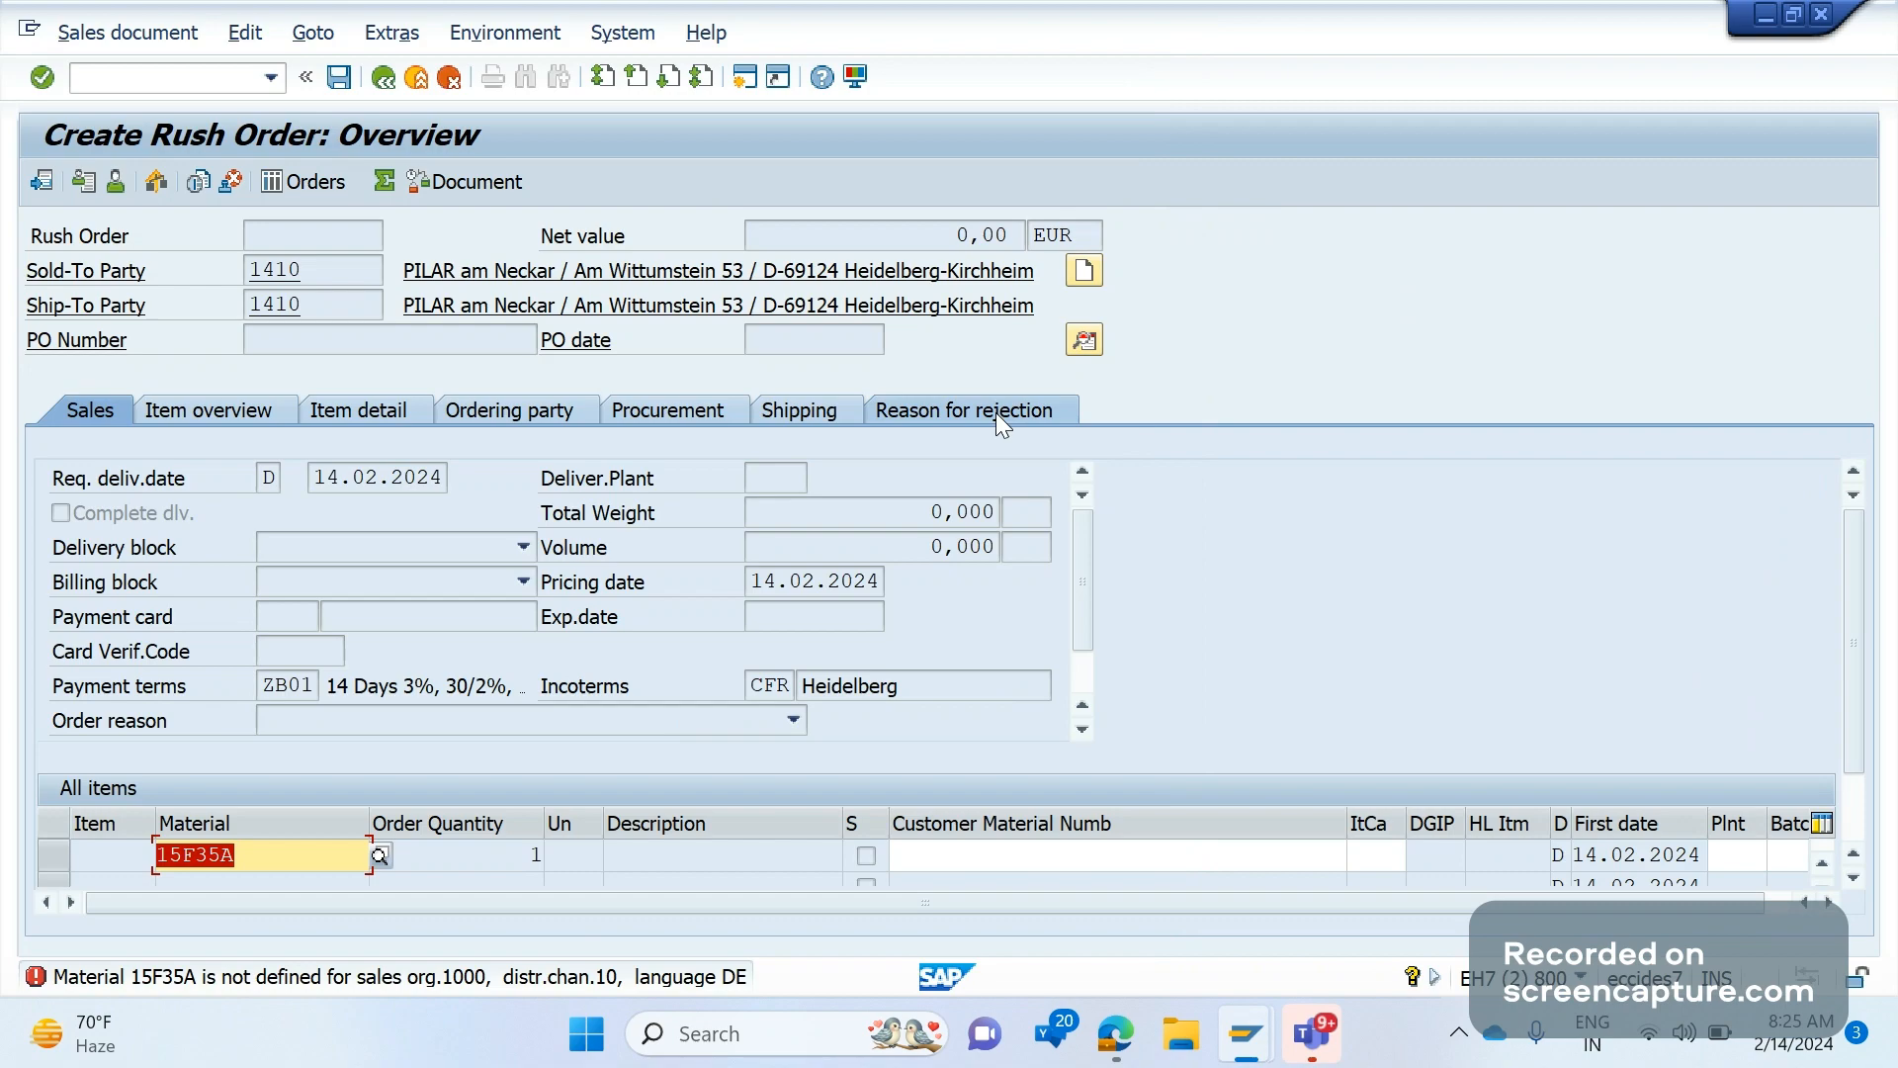
{"action": "left_click", "coordinate": [478, 973]}
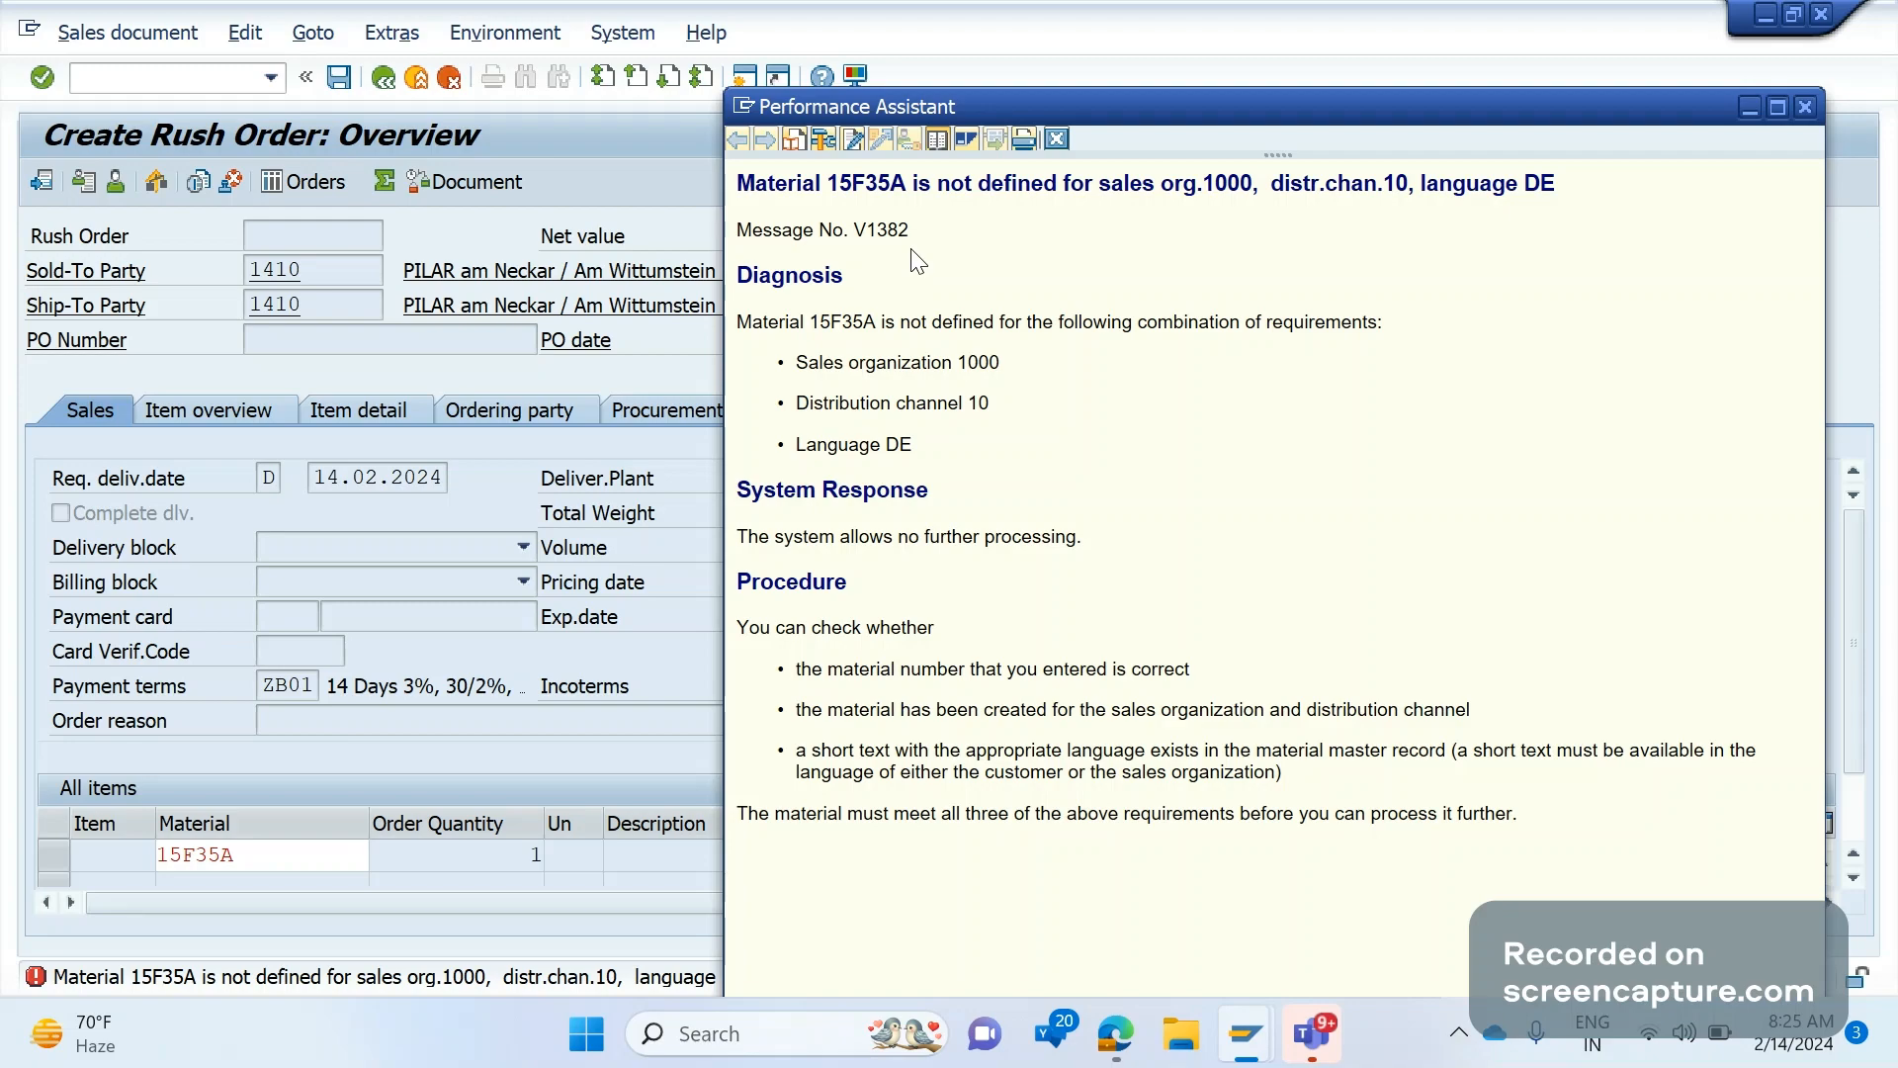
{"action": "left_click", "coordinate": [230, 83]}
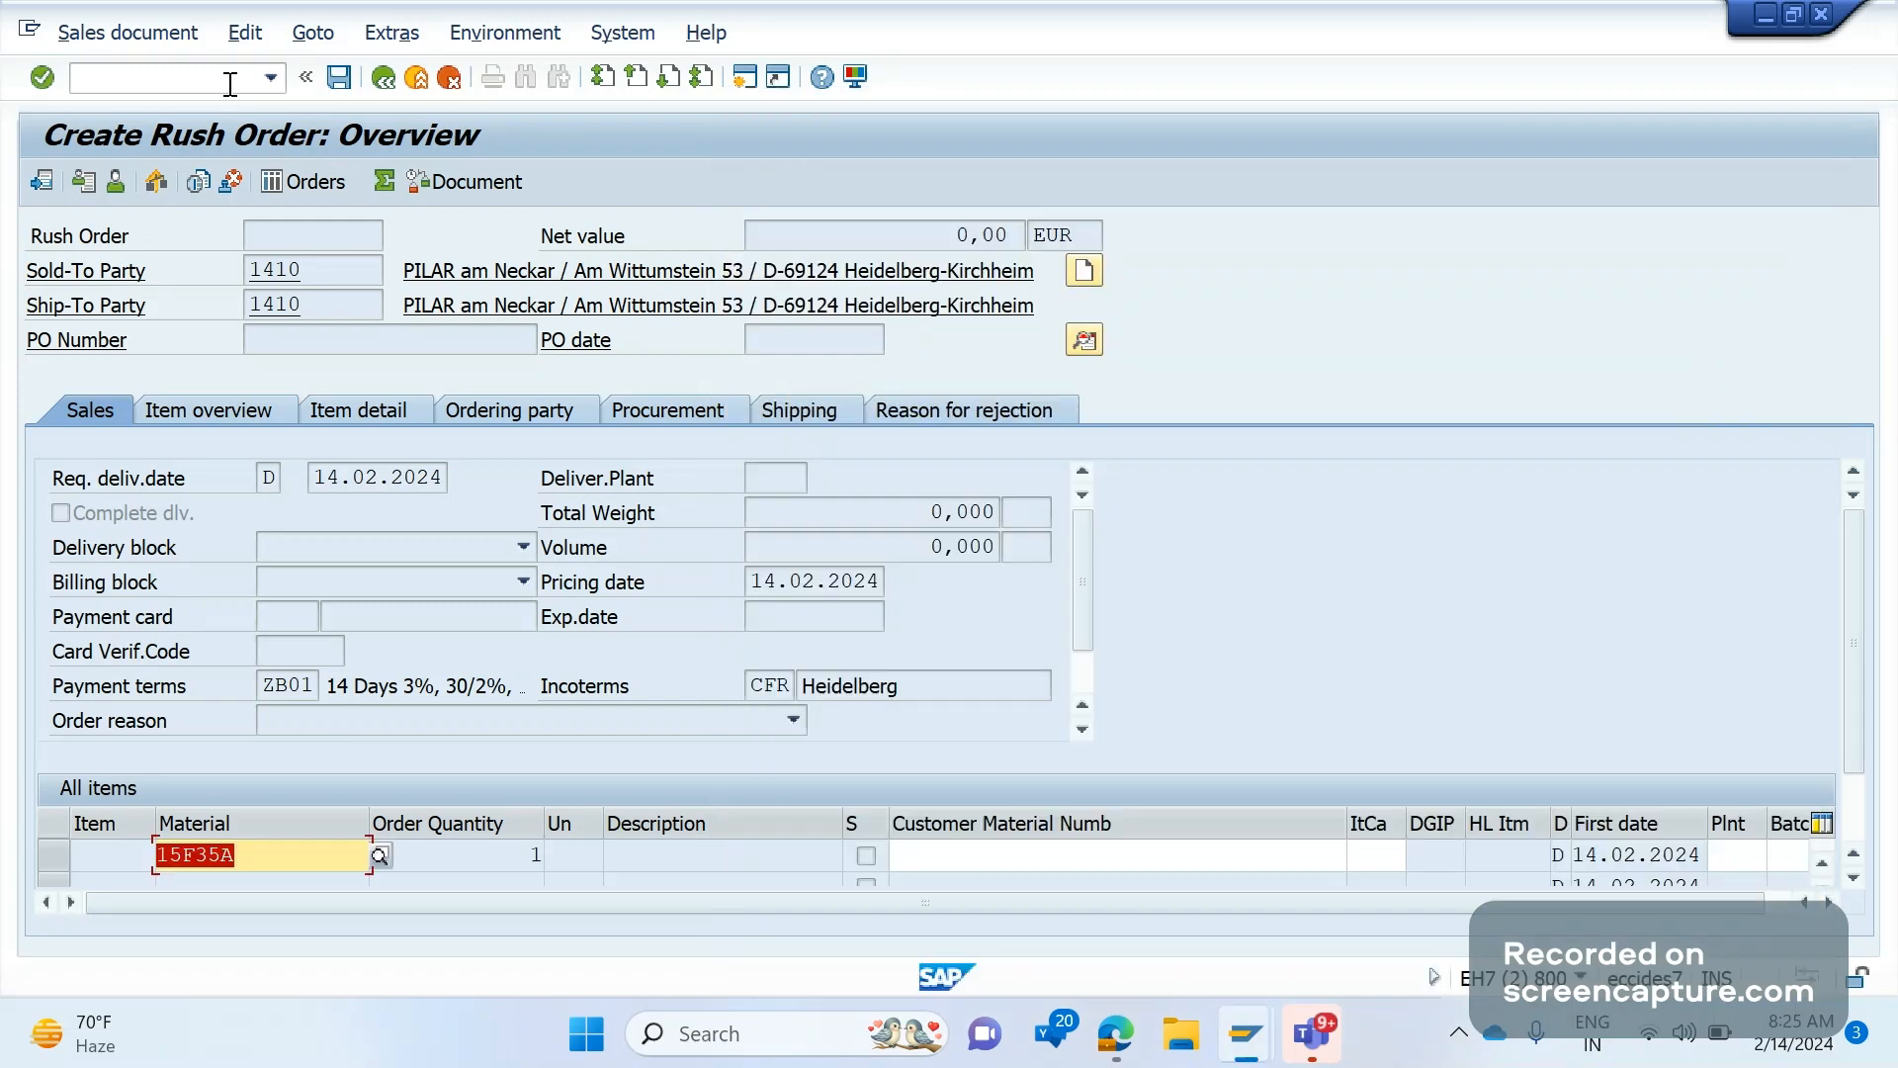
- Switch on debugging with /H and reprocess the order item to enter the debugger
{"action": "left_click", "coordinate": [226, 79]}
{"action": "type", "text": "/H"}
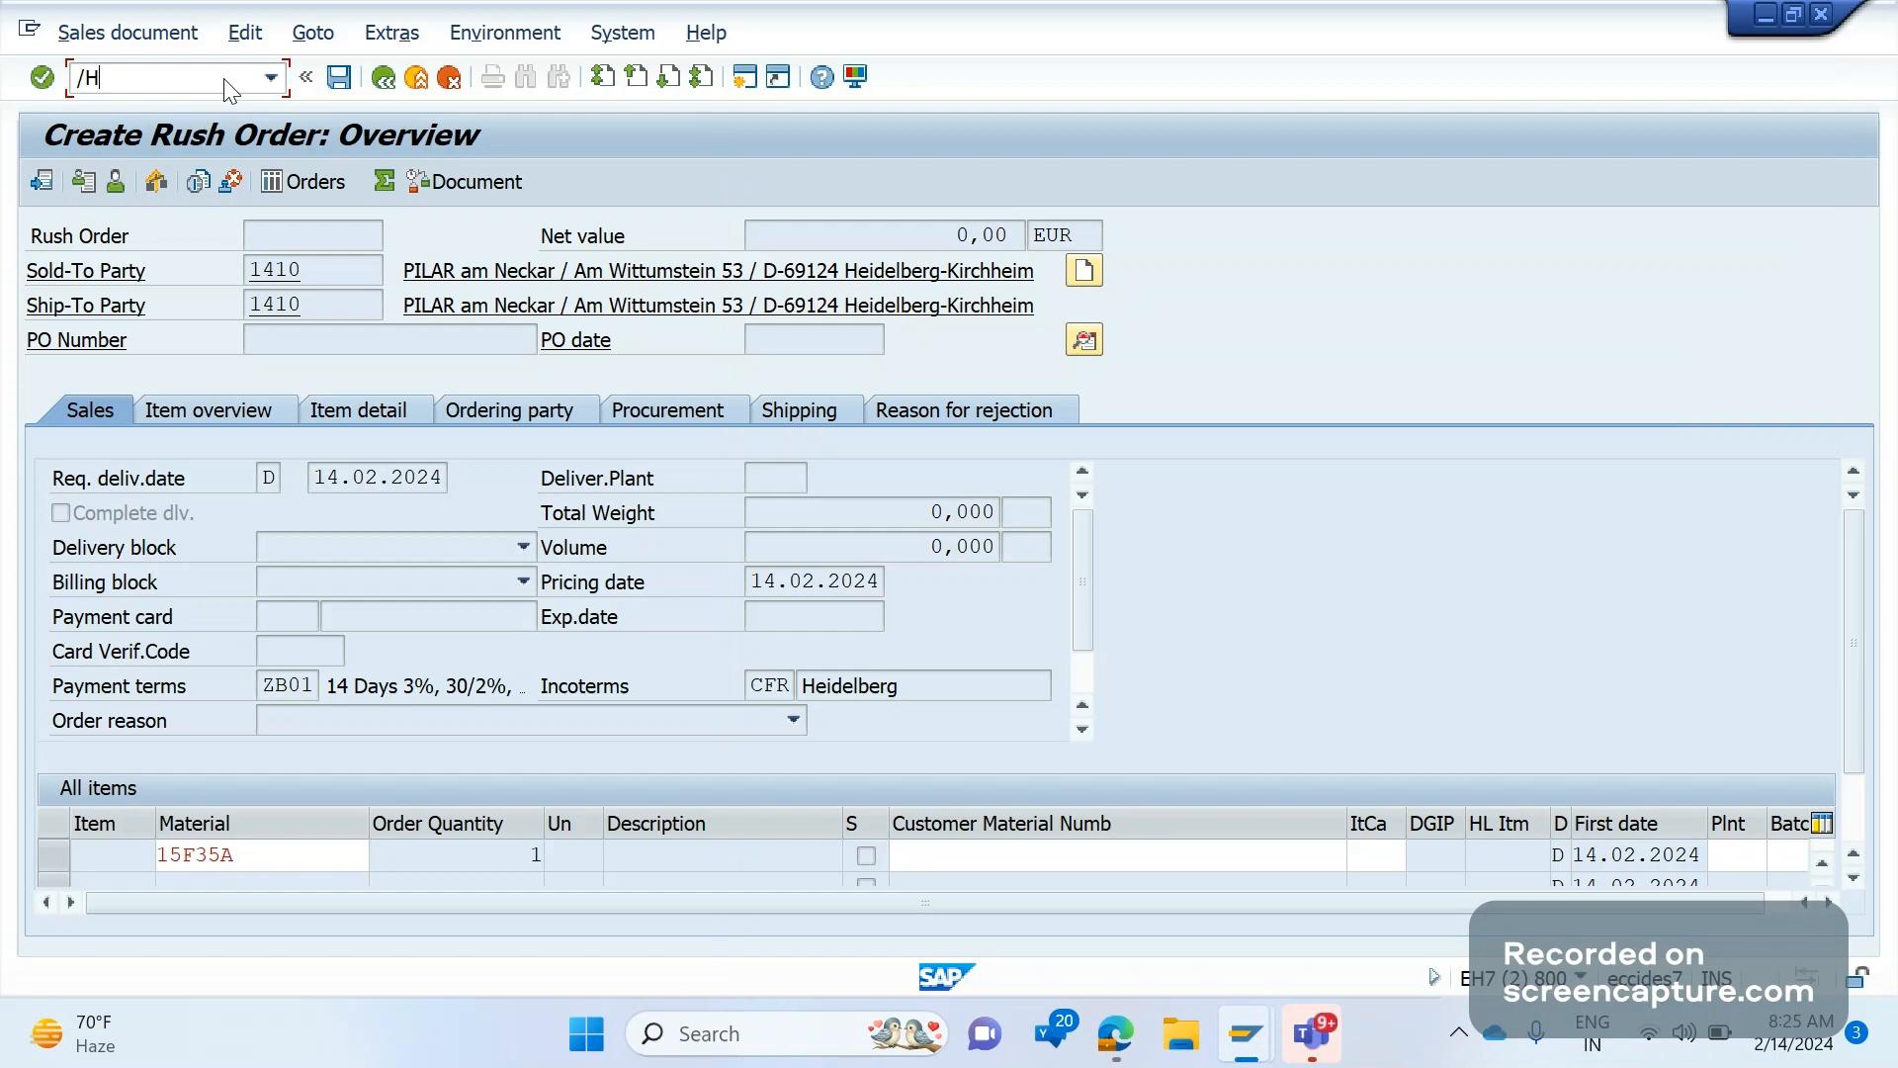
{"action": "key", "text": "Return"}
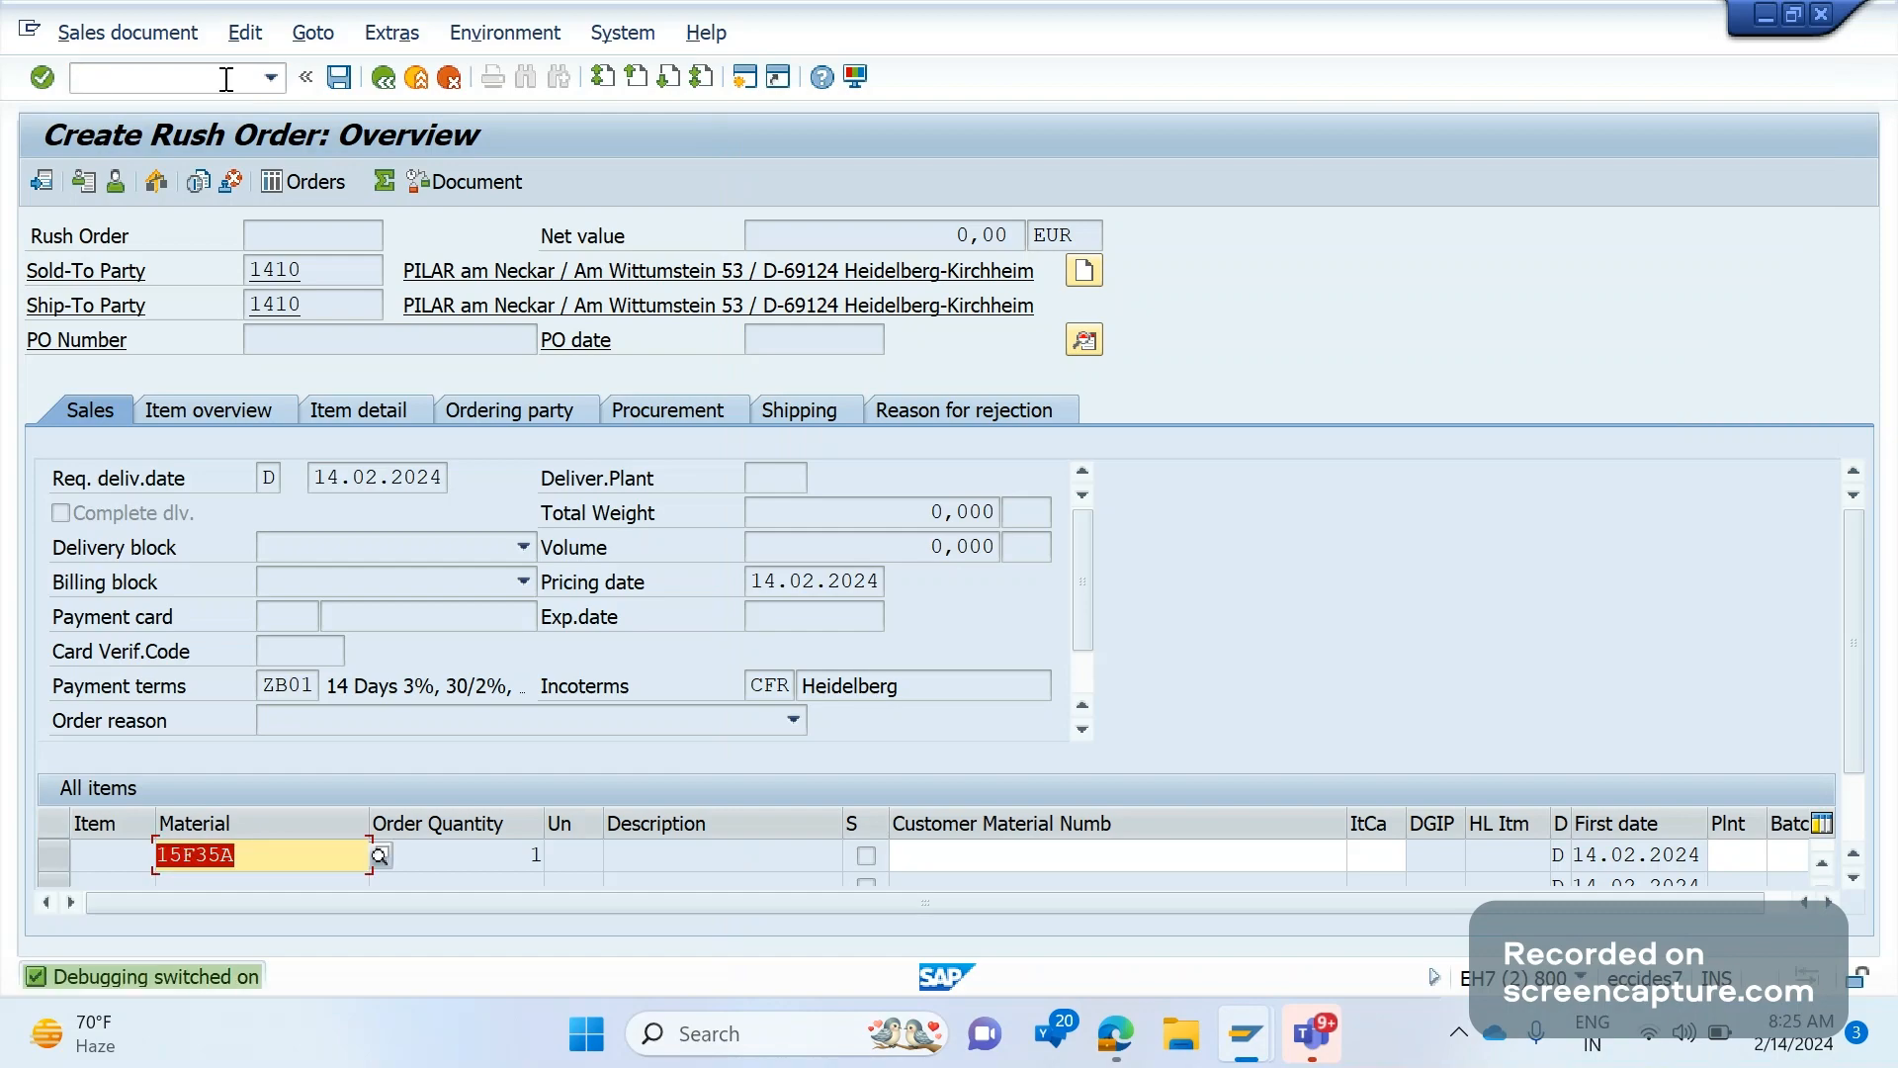
{"action": "key", "text": "Return"}
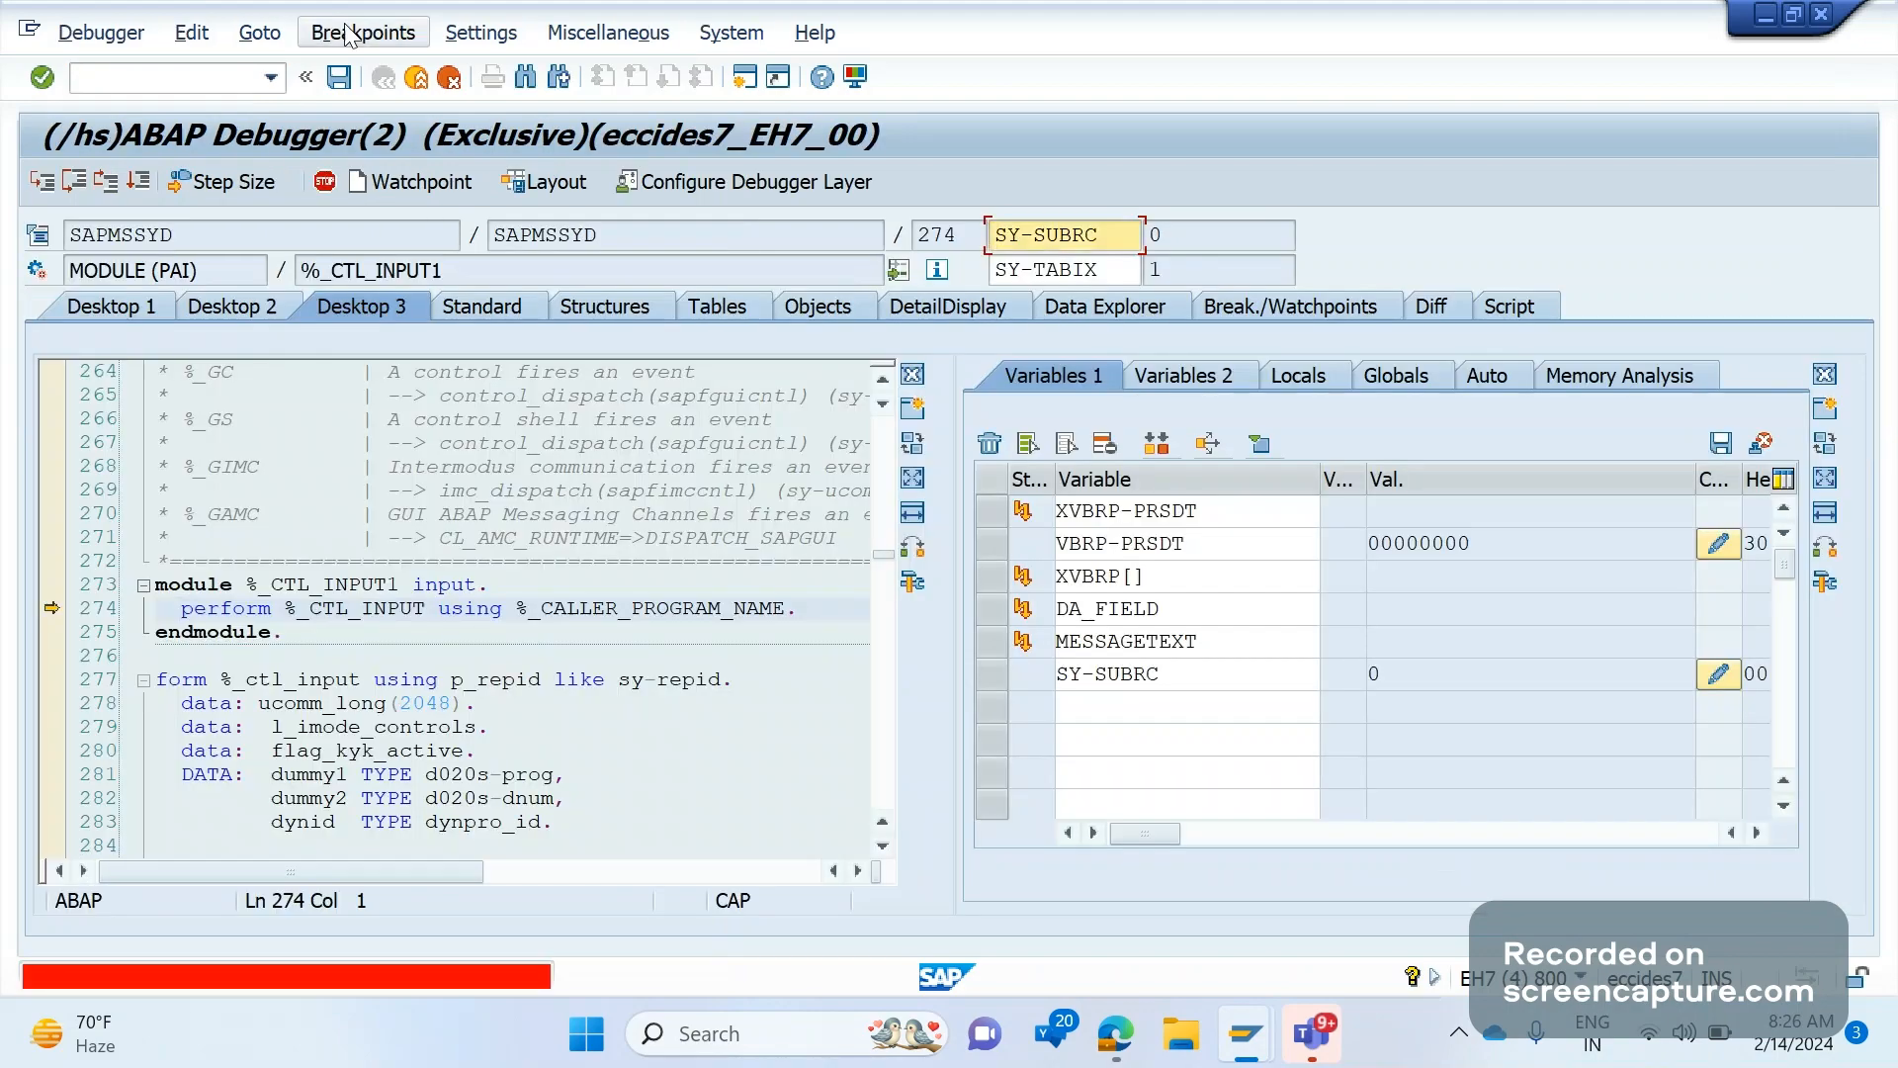
- Create a breakpoint at message ID V1, number 382, and continue execution to it
{"action": "left_click", "coordinate": [349, 35]}
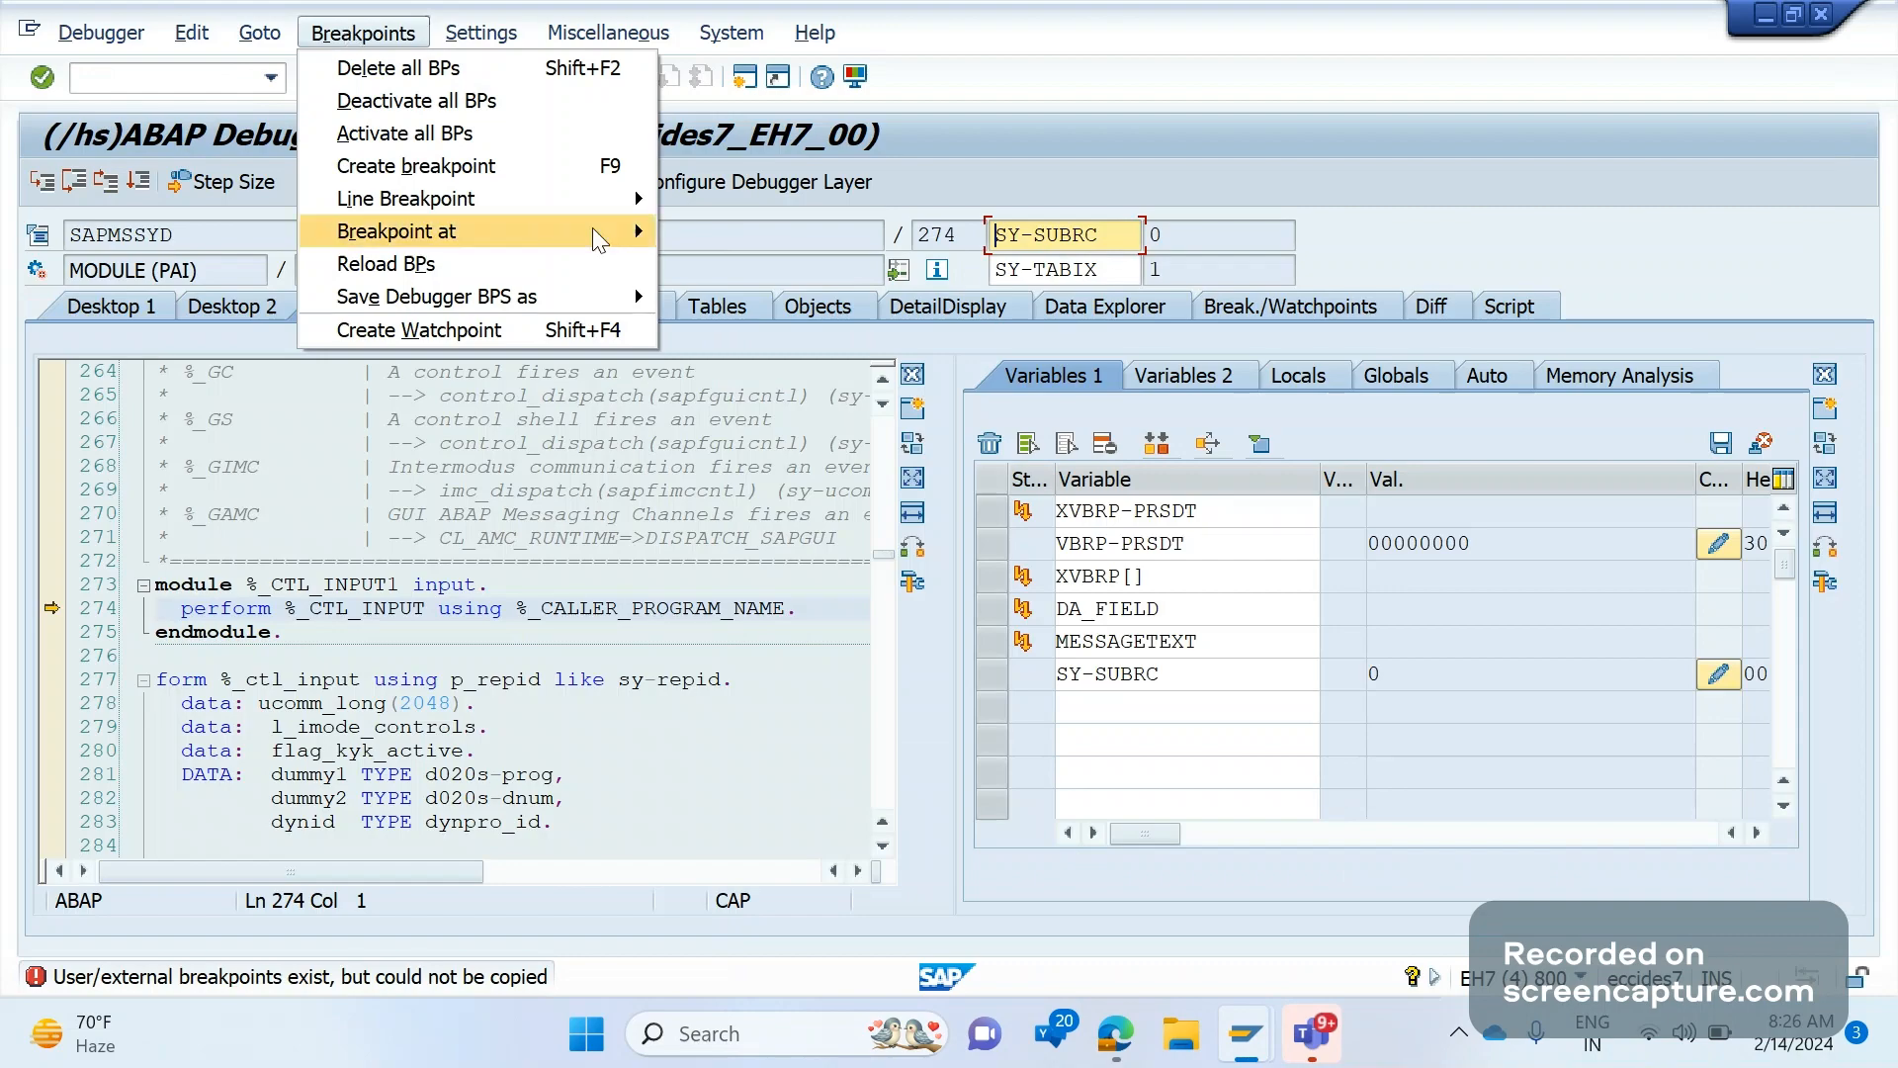
{"action": "mouse_move", "coordinate": [598, 235]}
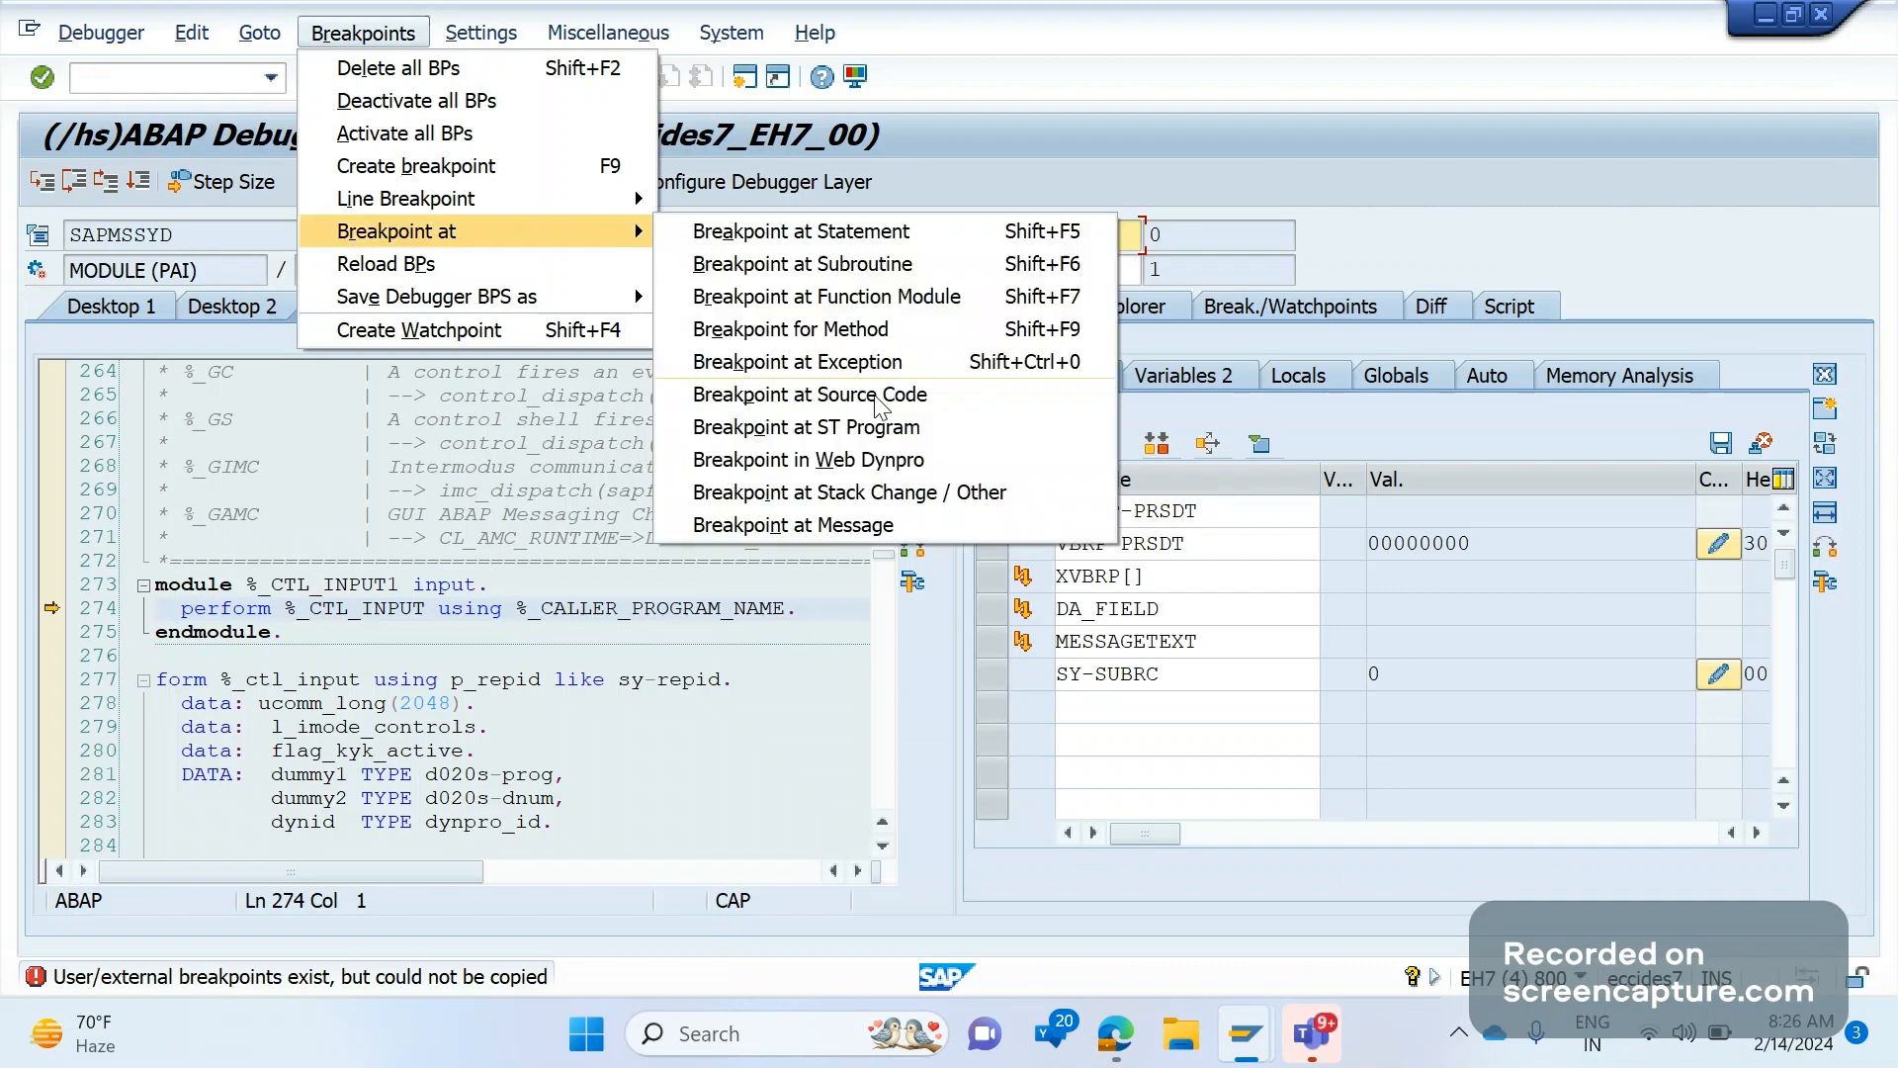
{"action": "left_click", "coordinate": [858, 525]}
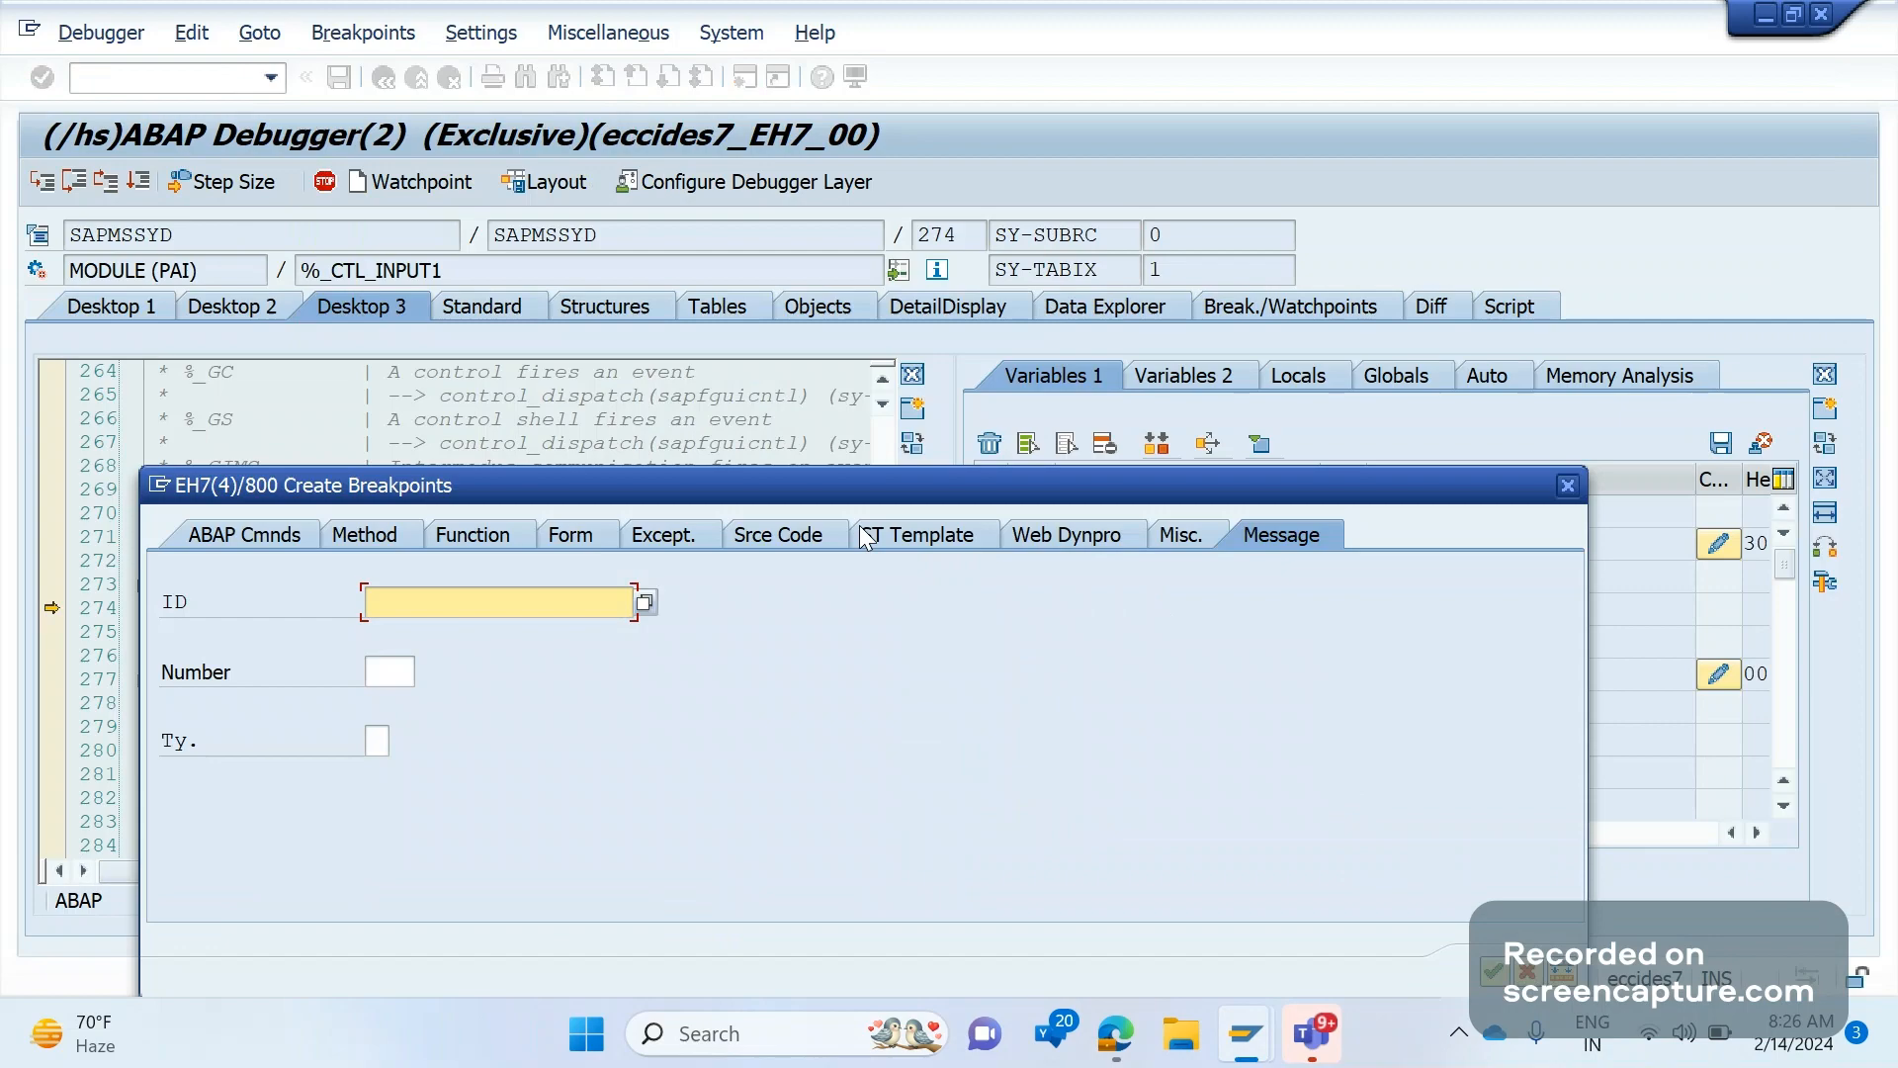
{"action": "type", "text": "V1"}
{"action": "key", "text": "Tab"}
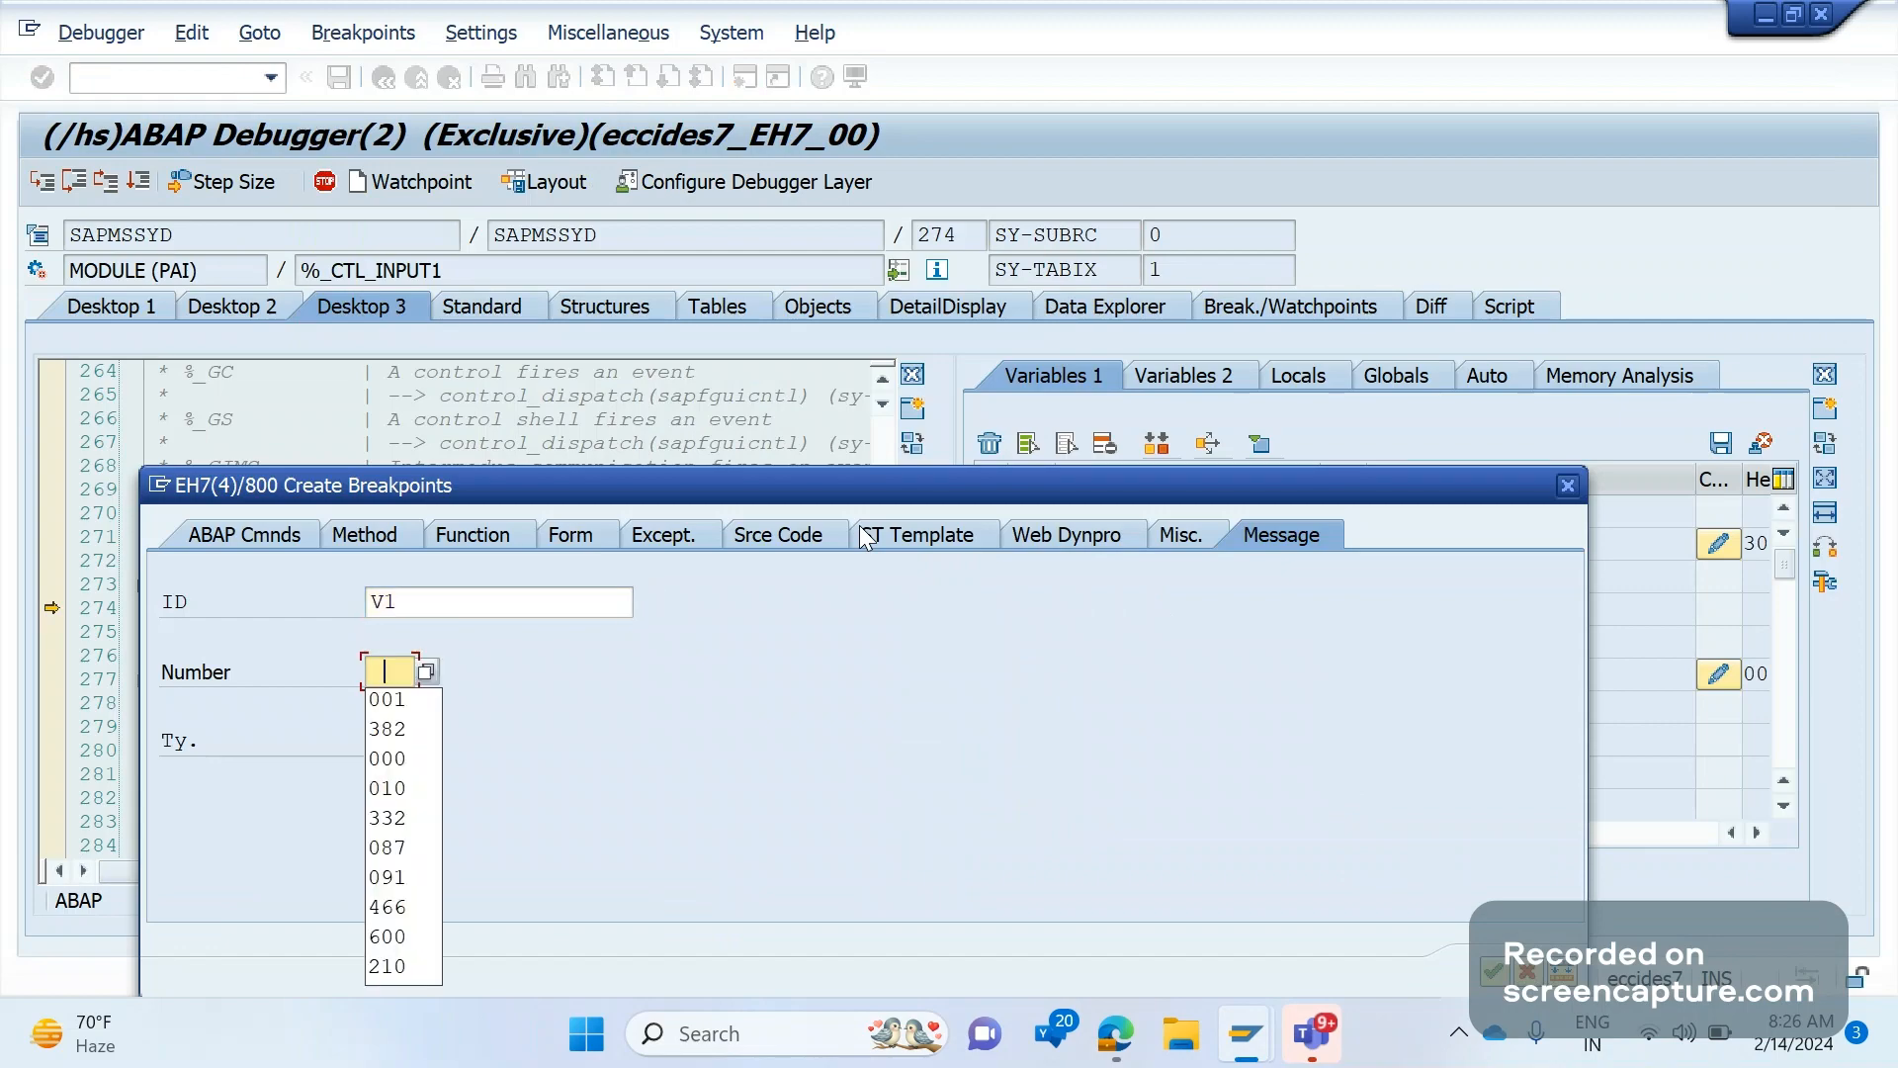
{"action": "key", "text": "Down"}
{"action": "key", "text": "Down"}
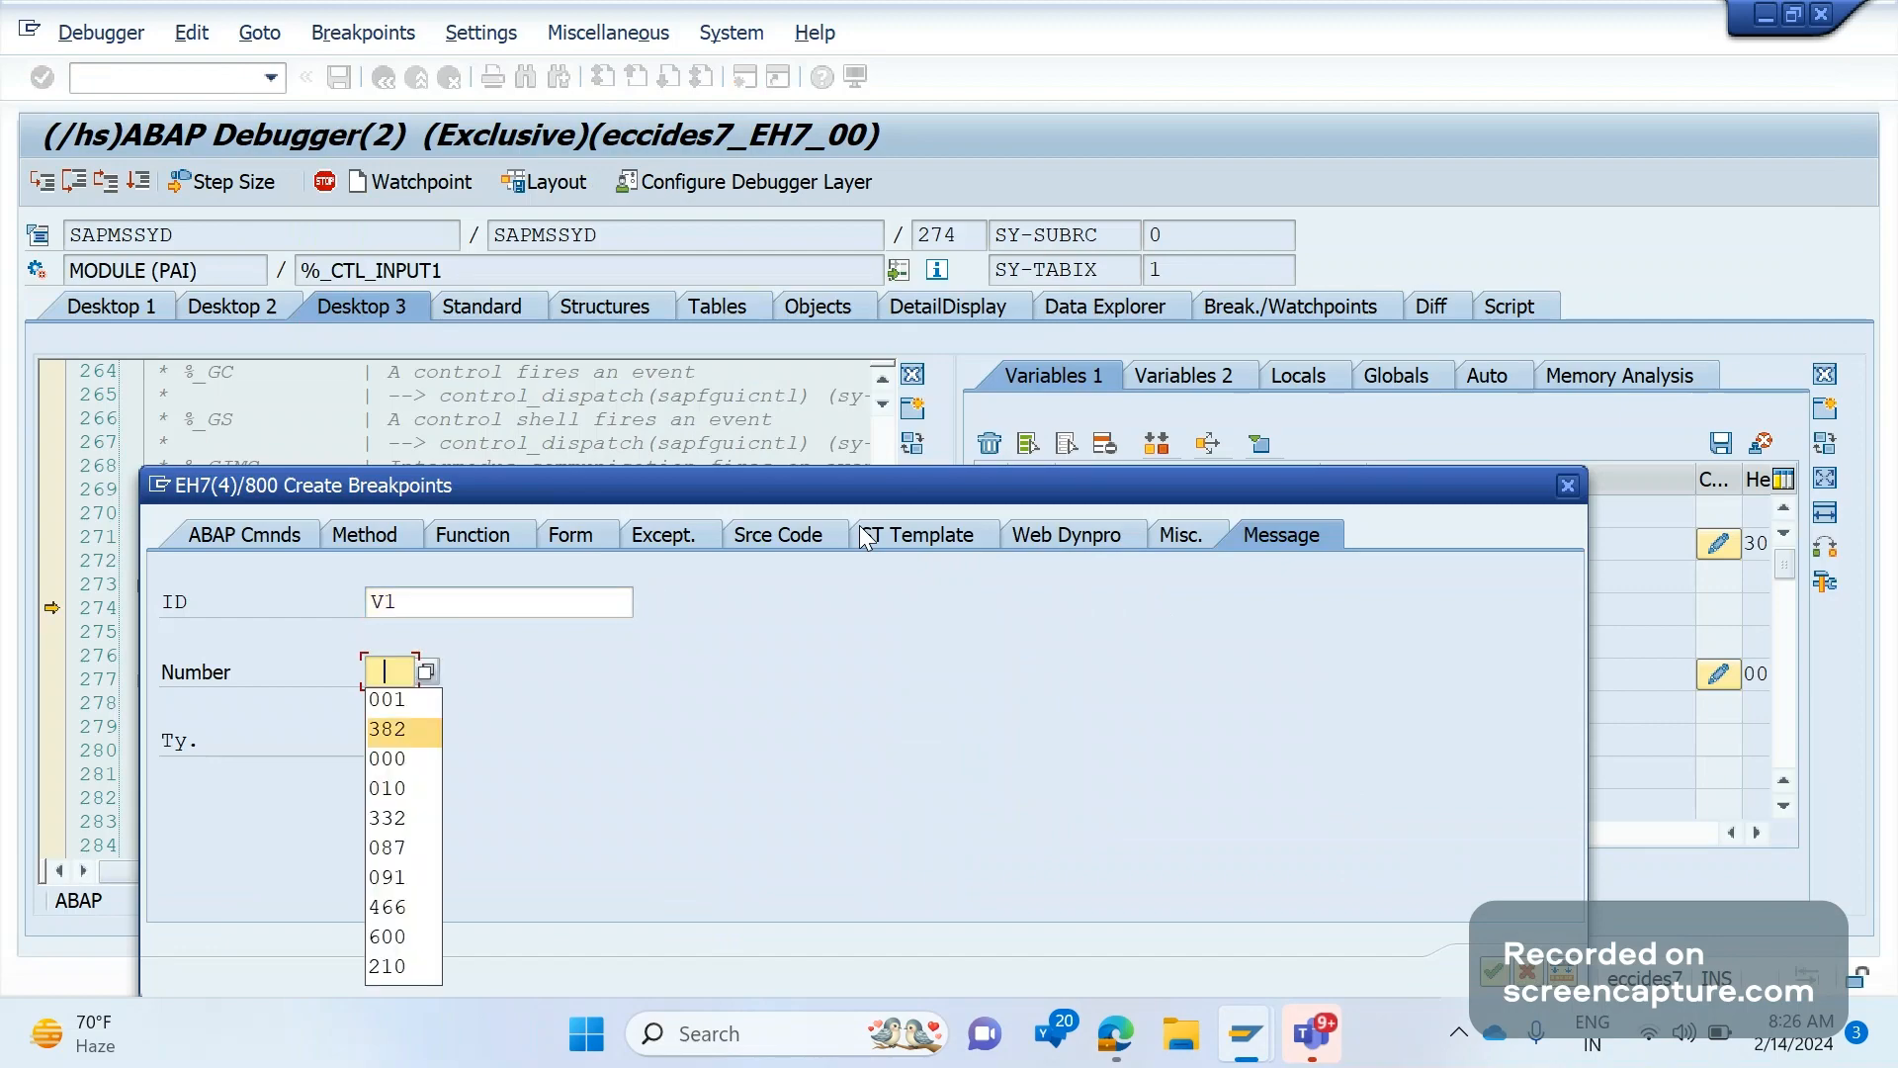
{"action": "key", "text": "Return"}
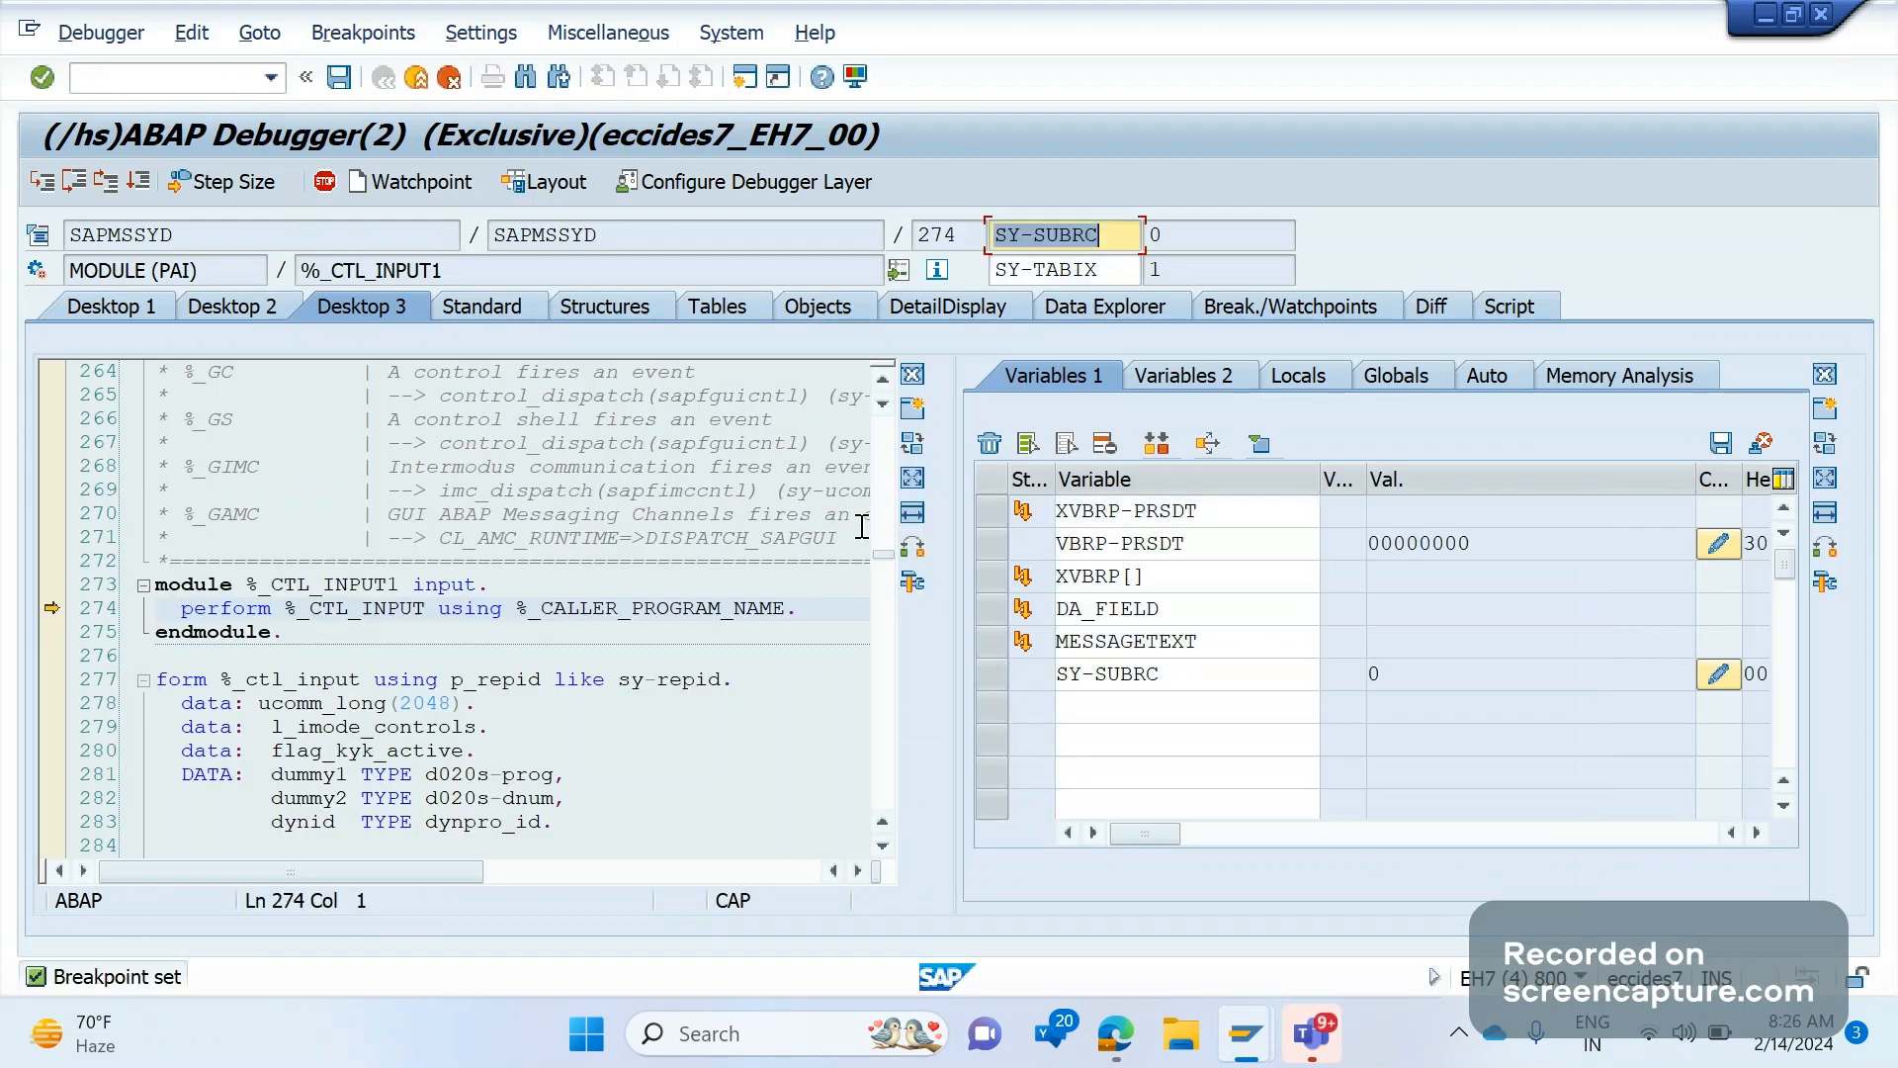
{"action": "left_click", "coordinate": [145, 181]}
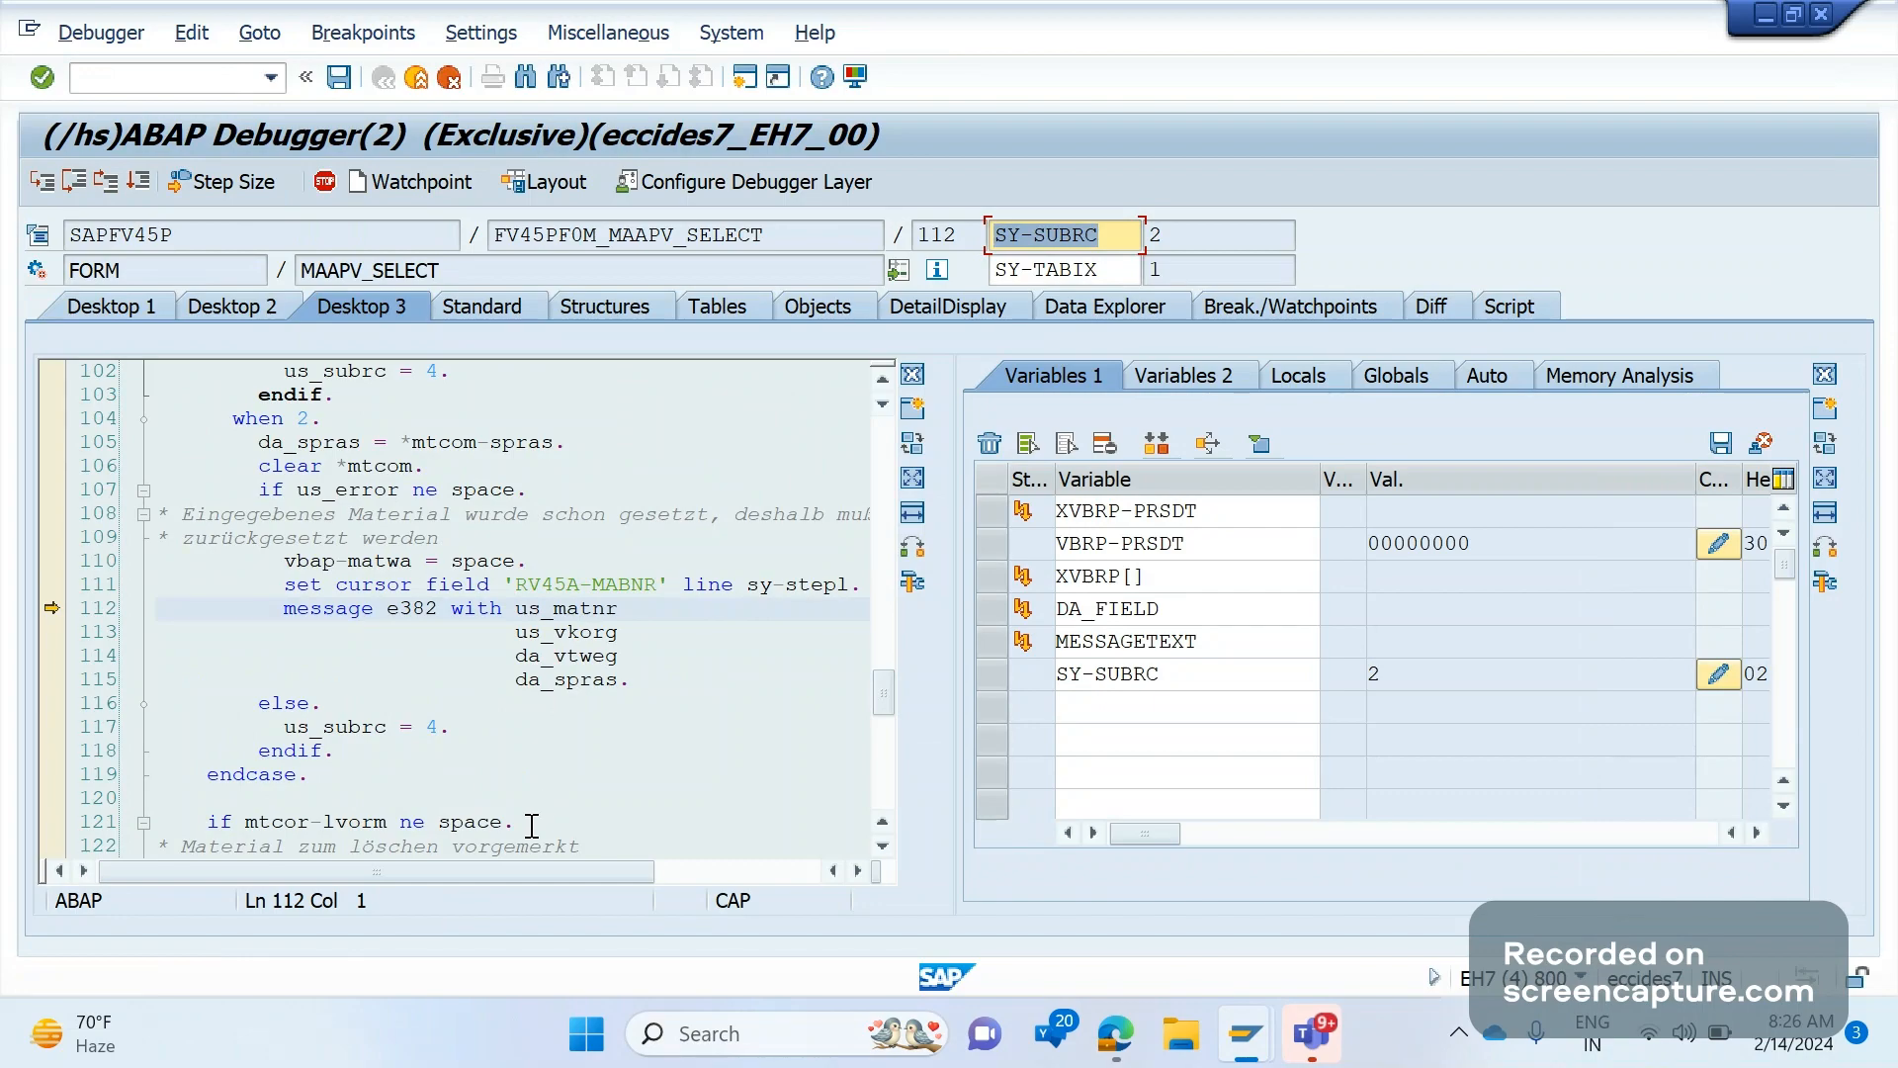
- Skip the e382 message by moving execution to the IF condition on line 121 with Goto statement, and resume the order
{"action": "left_click", "coordinate": [532, 825]}
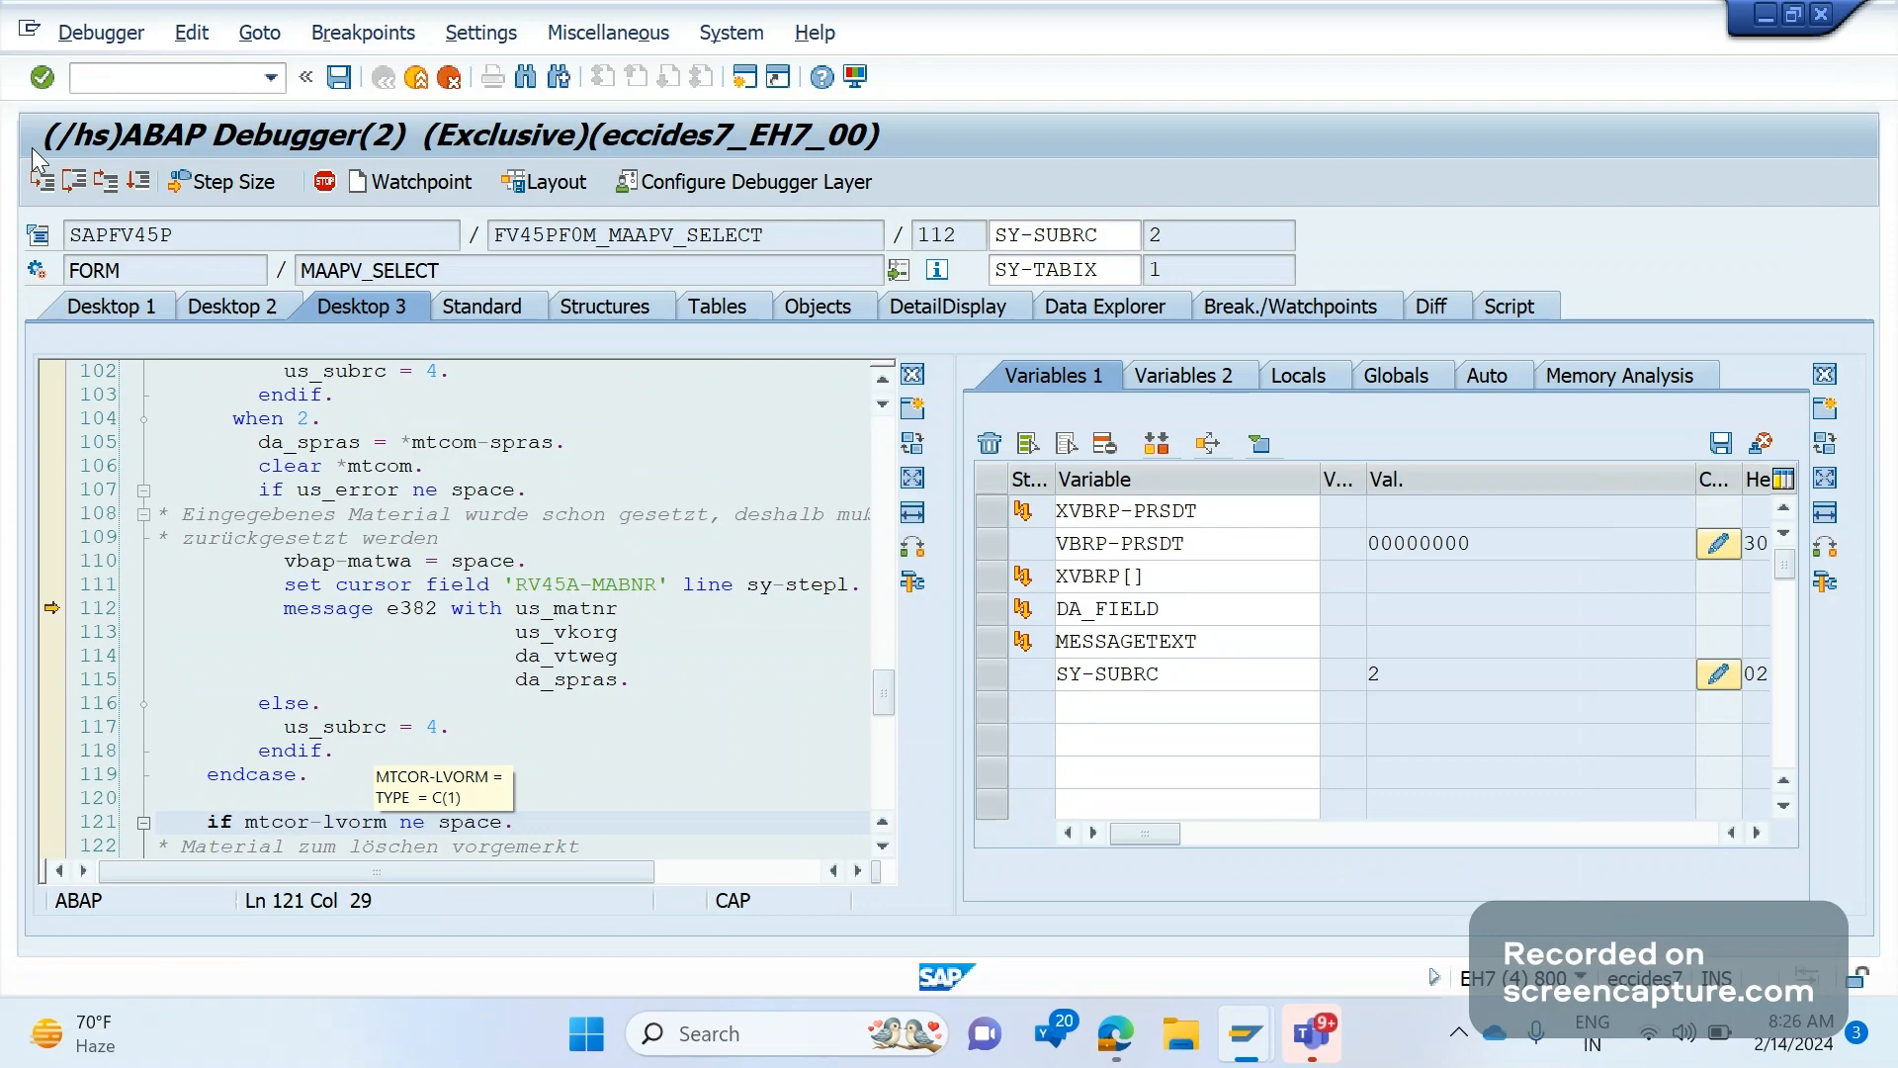
{"action": "left_click", "coordinate": [100, 39]}
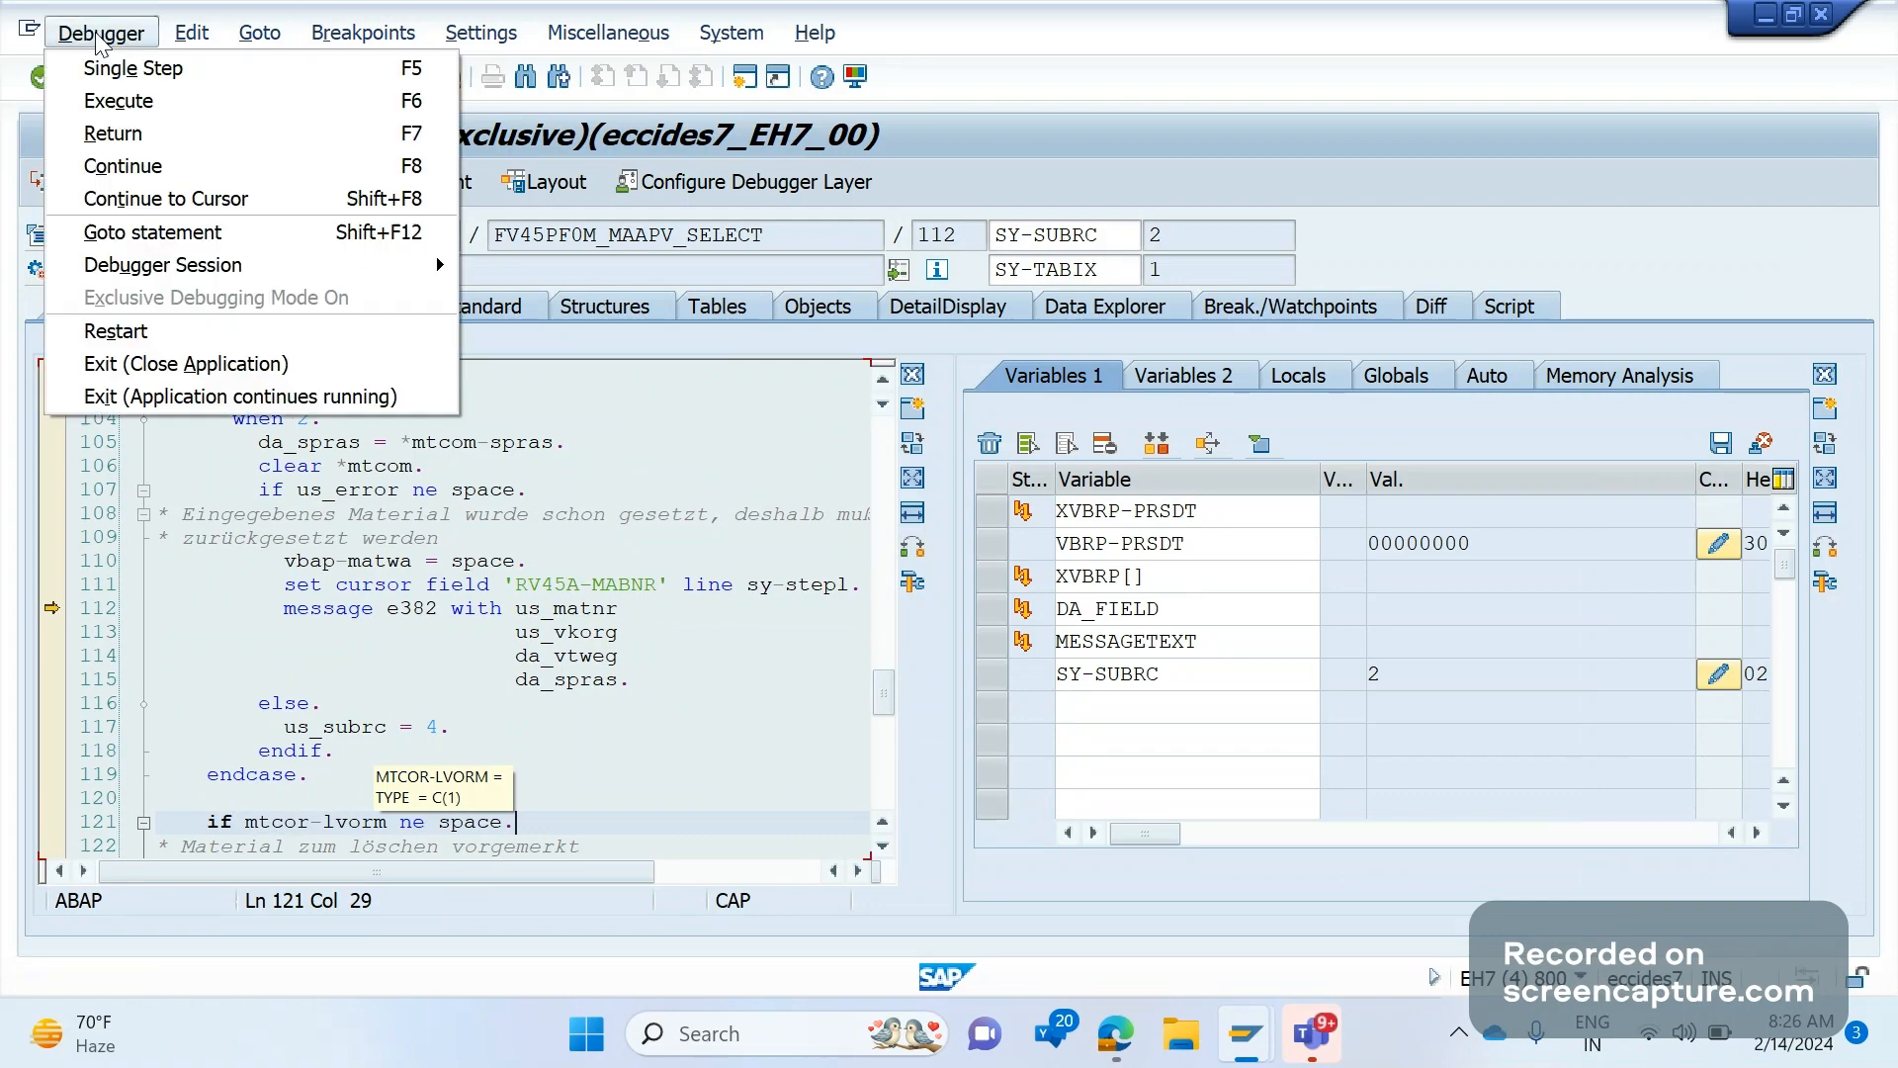
{"action": "left_click", "coordinate": [191, 235]}
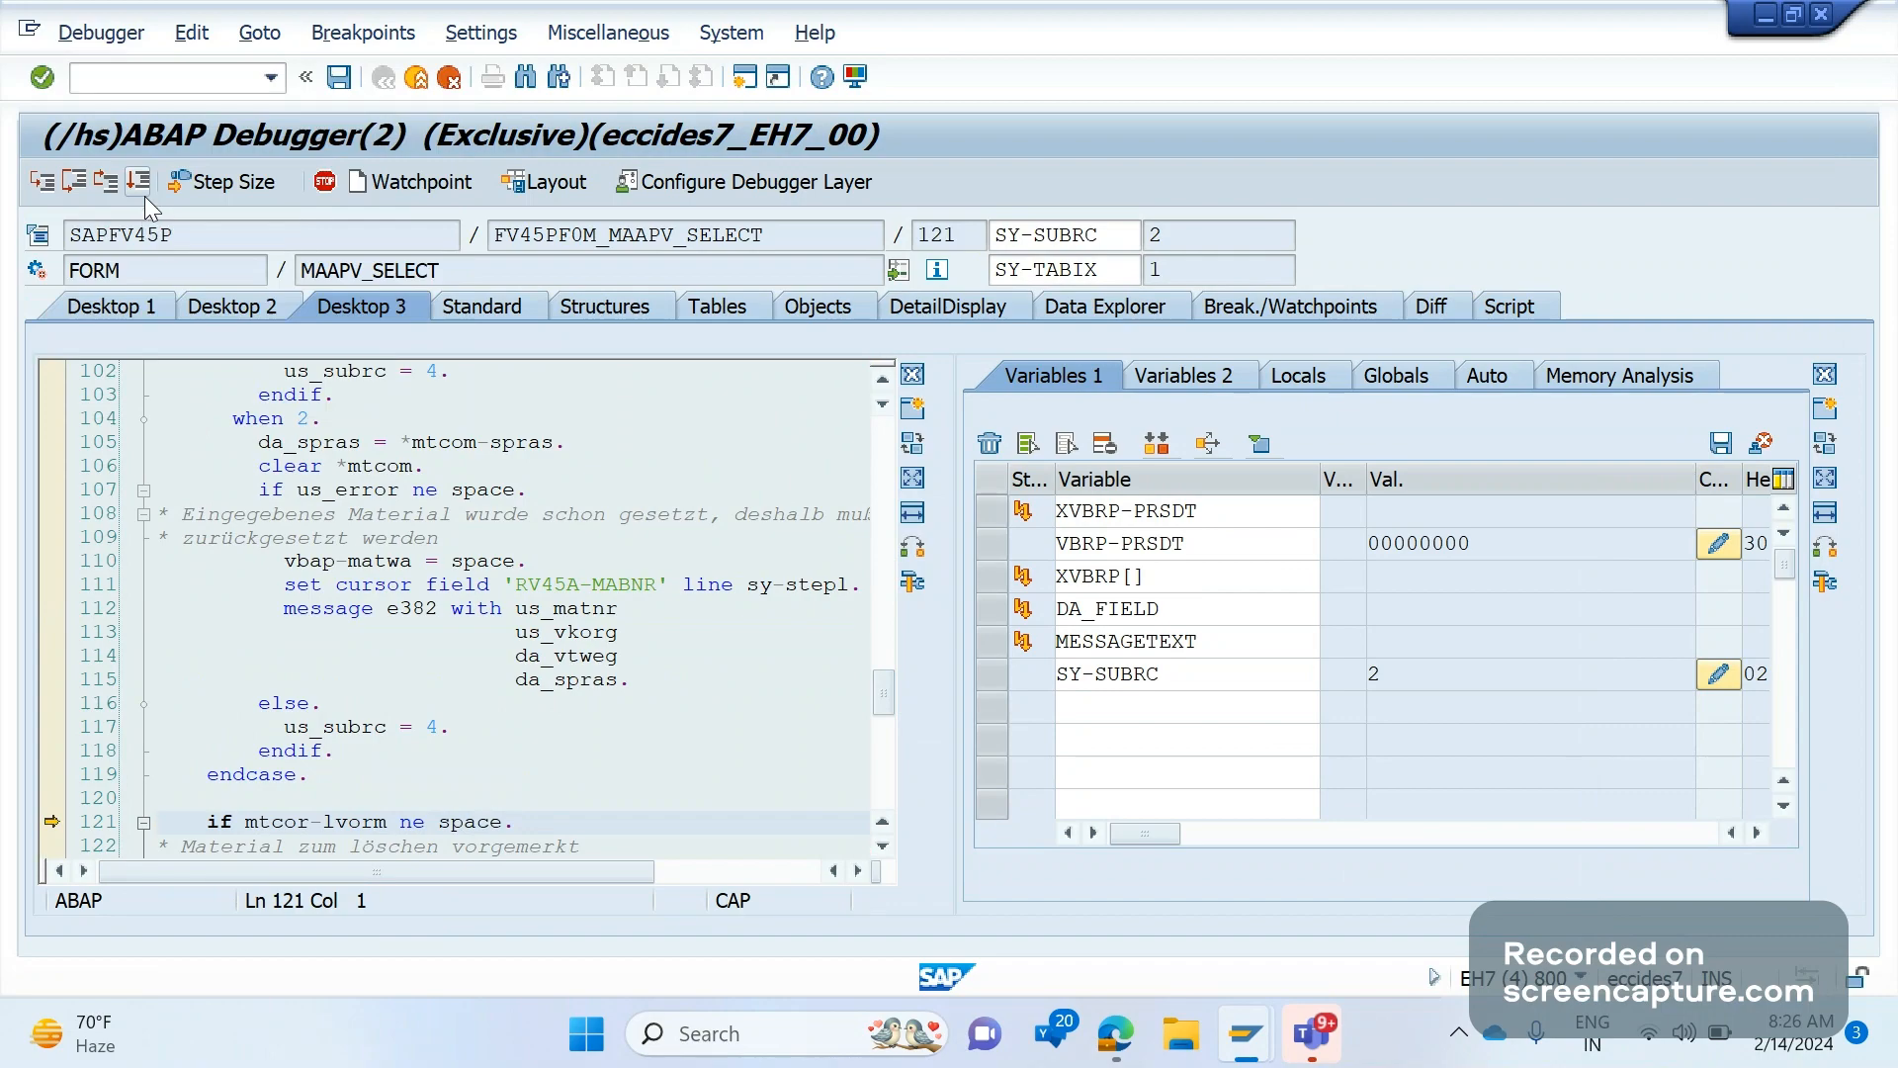
{"action": "left_click", "coordinate": [144, 193]}
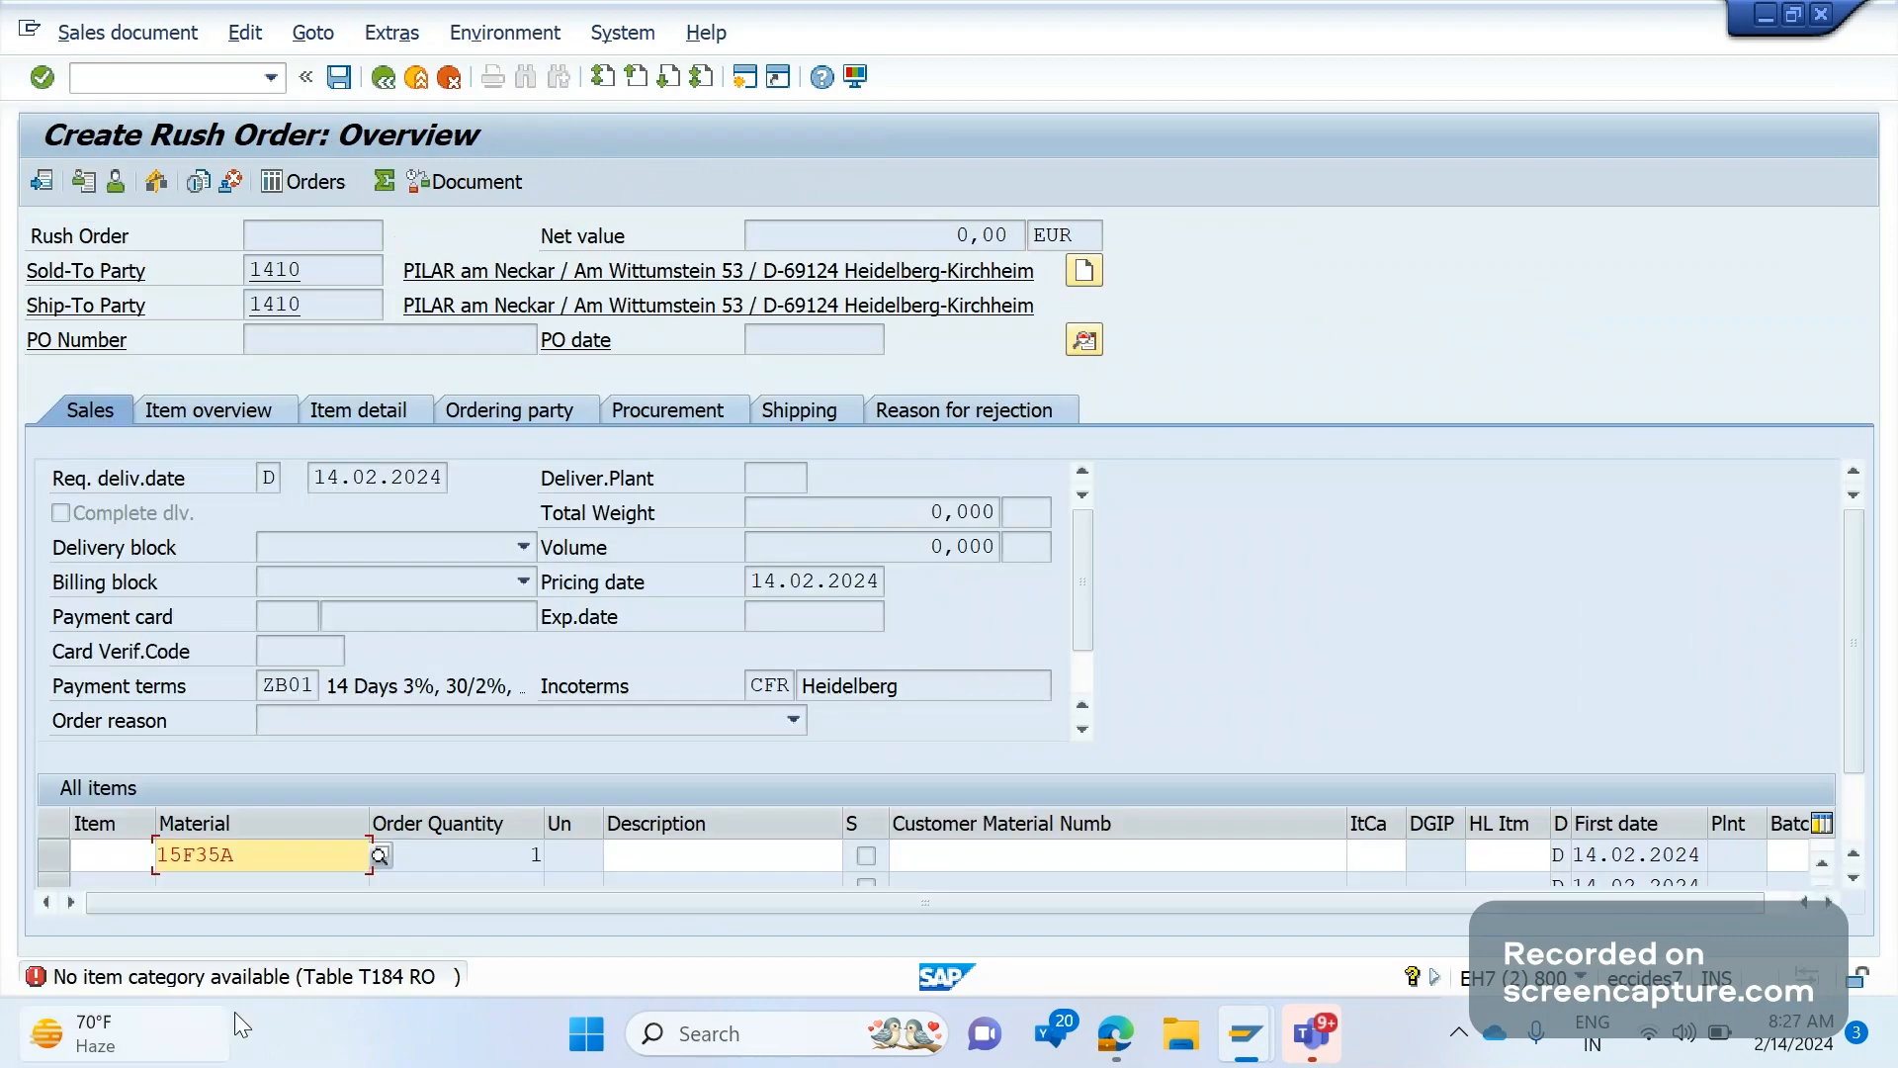
{"action": "mouse_move", "coordinate": [234, 1011]}
{"action": "left_click", "coordinate": [1441, 476]}
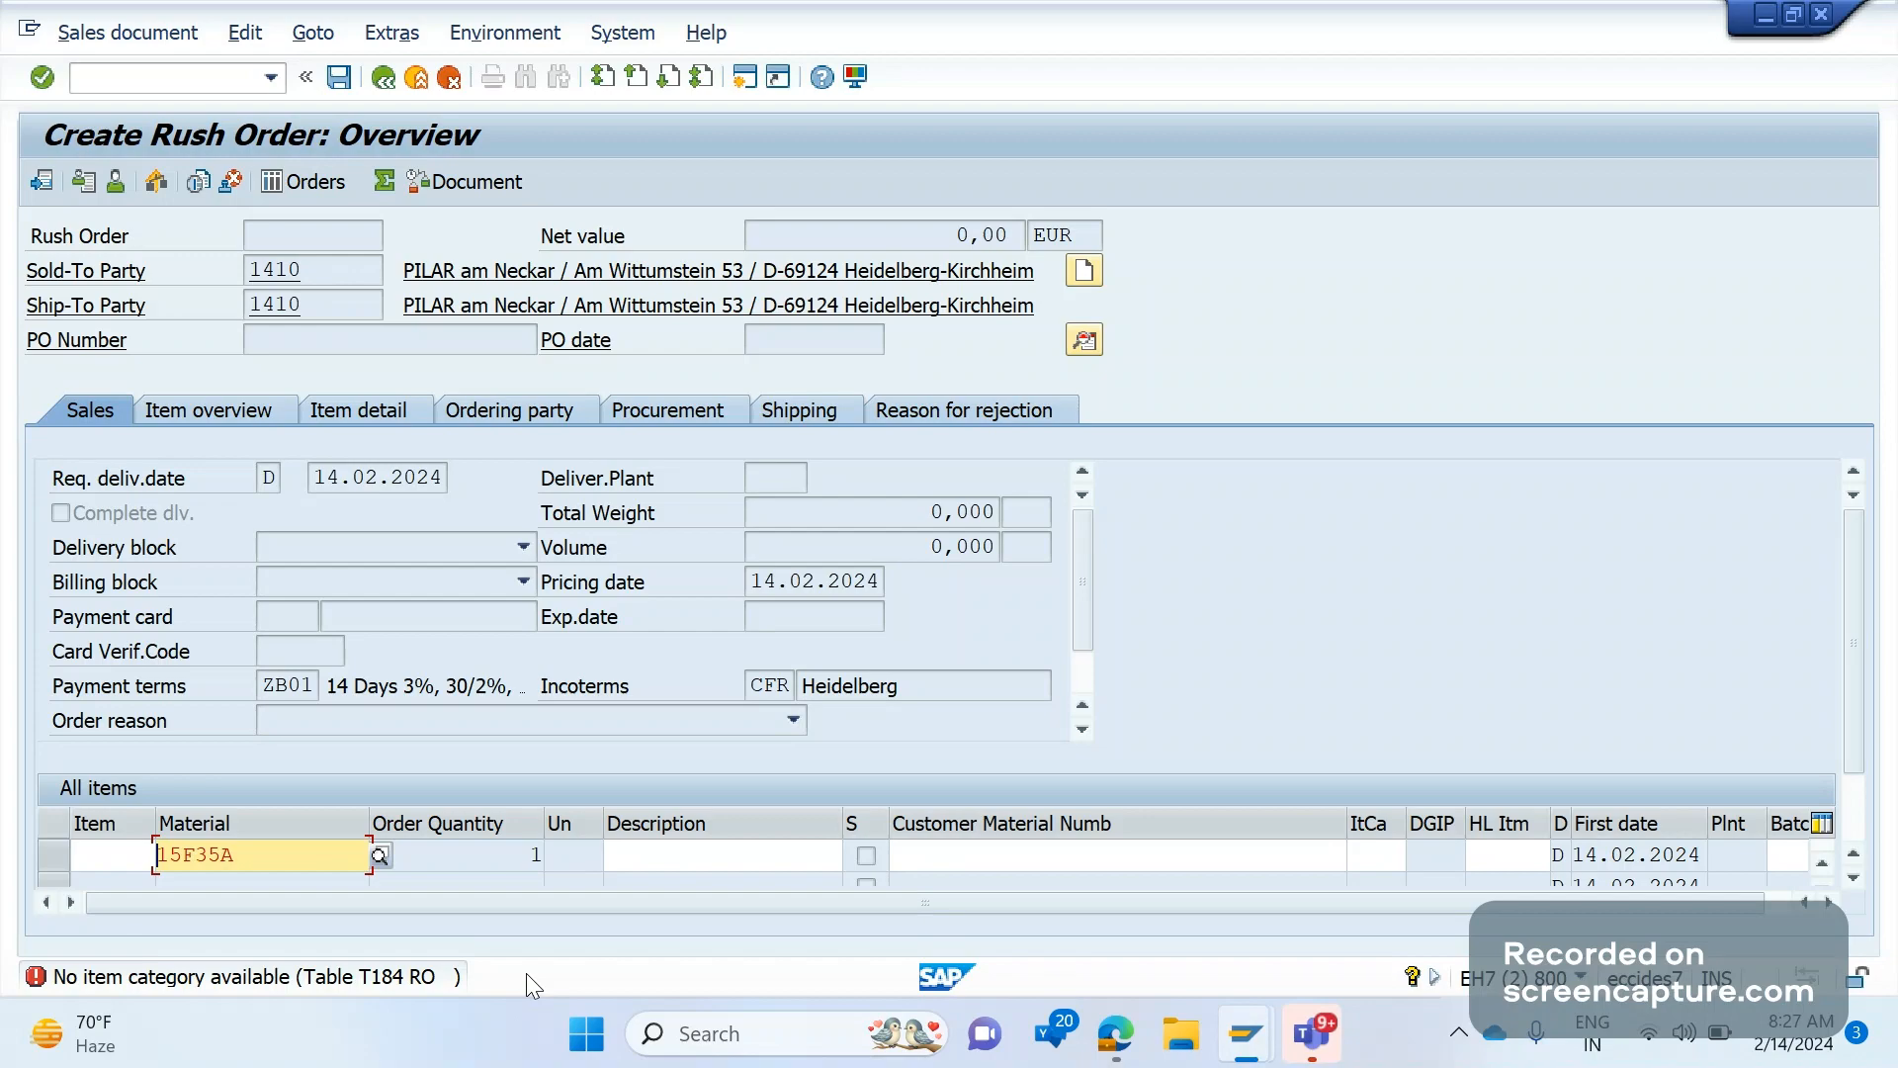
{"action": "mouse_move", "coordinate": [1144, 1062]}
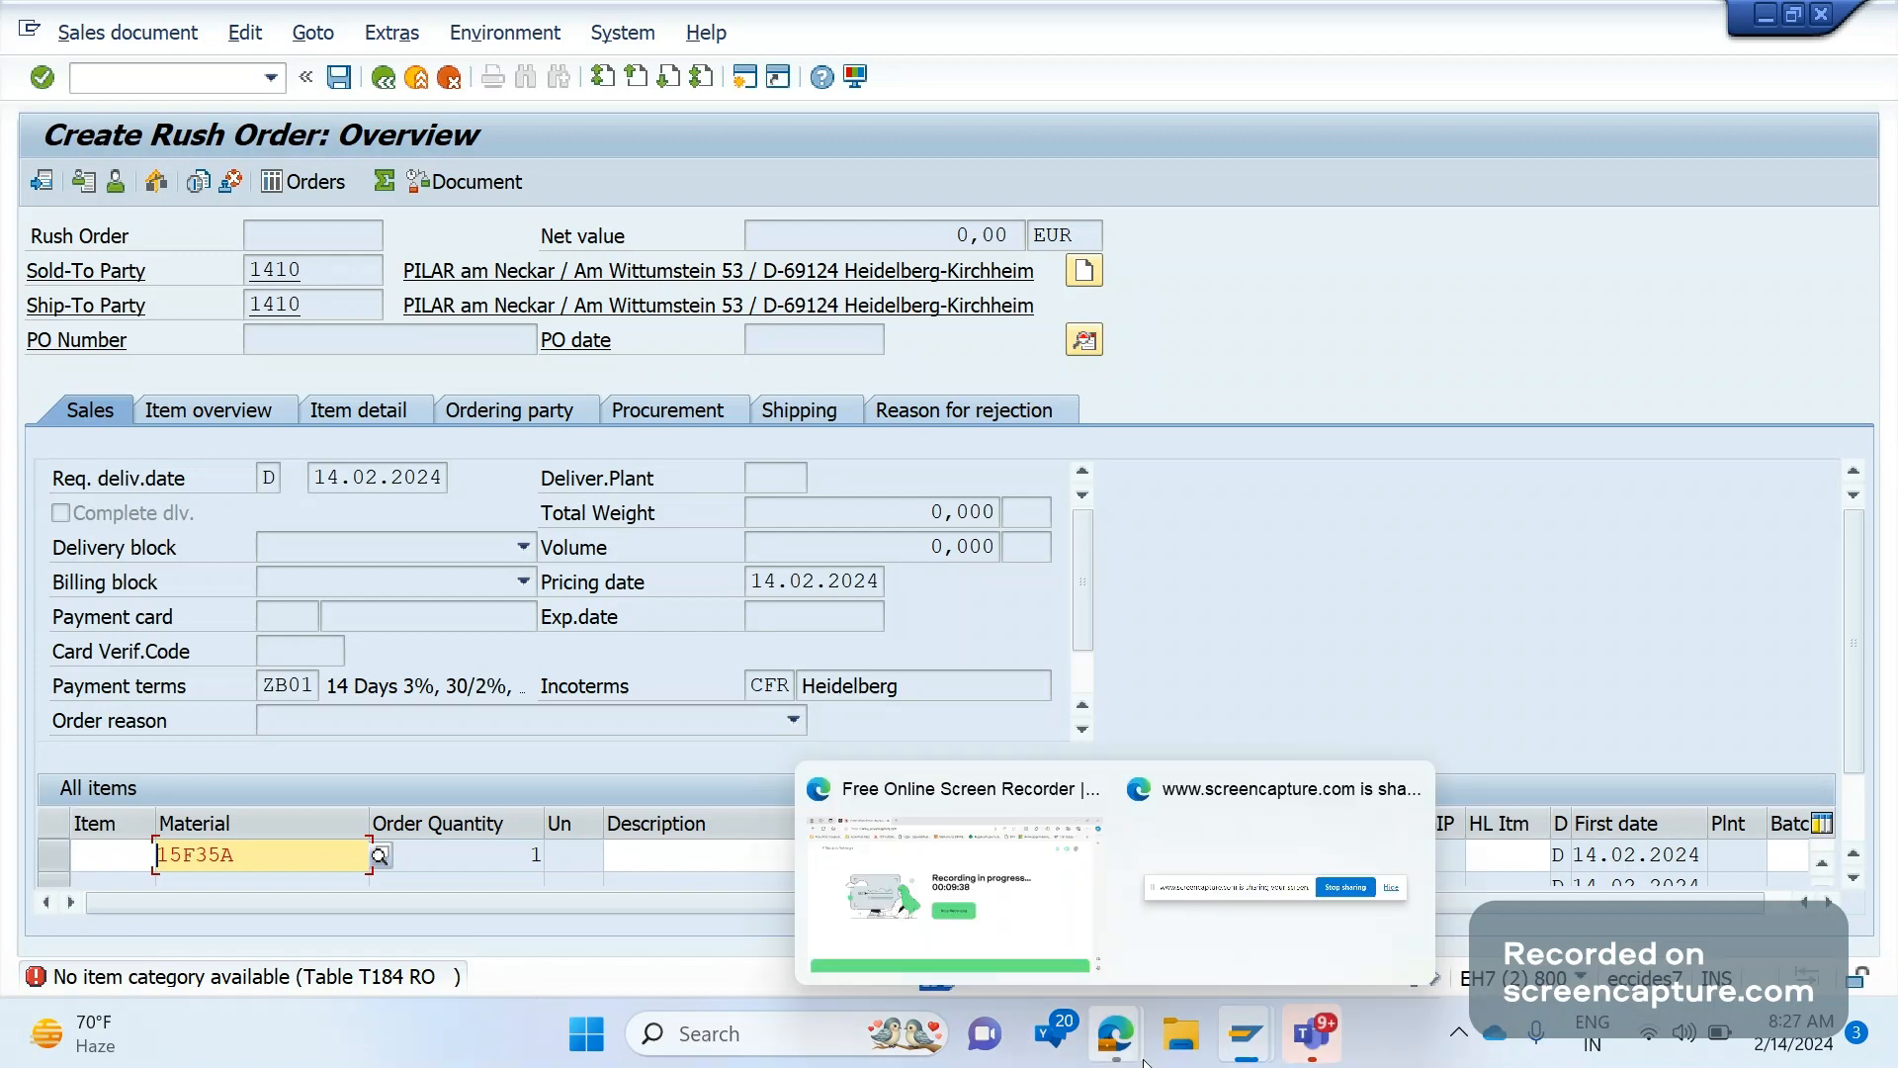